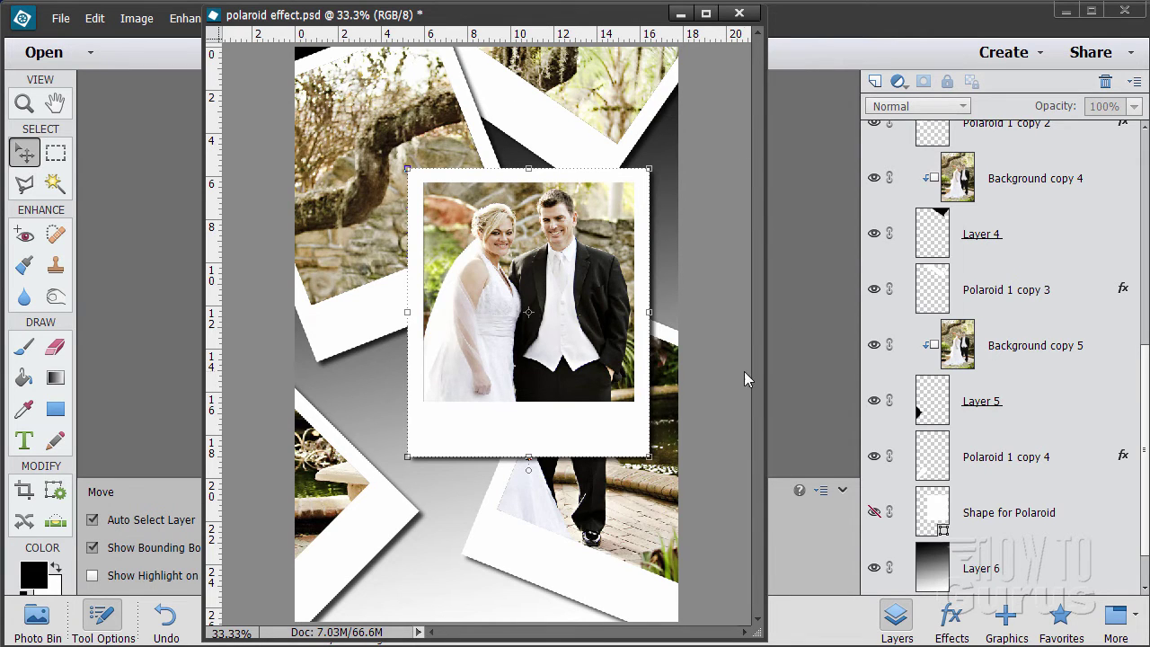
Minimize the polaroid effect.psd window and open the recently edited file fix background.bmp
{"action": "left_click", "coordinate": [681, 13]}
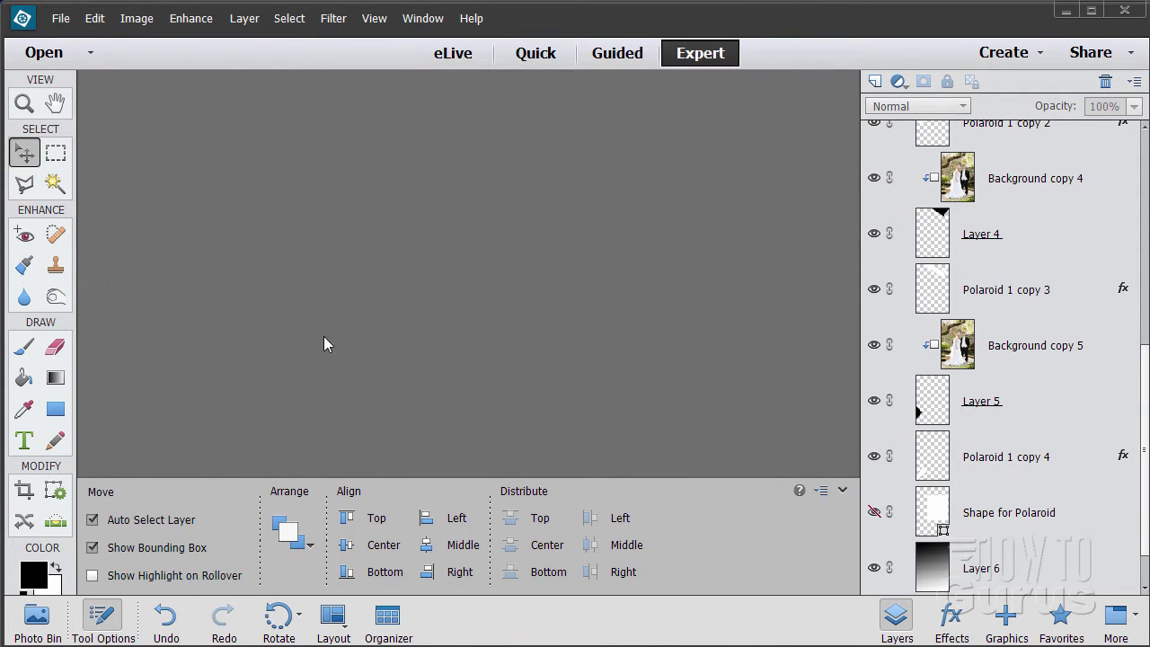
{"action": "left_click", "coordinate": [60, 18]}
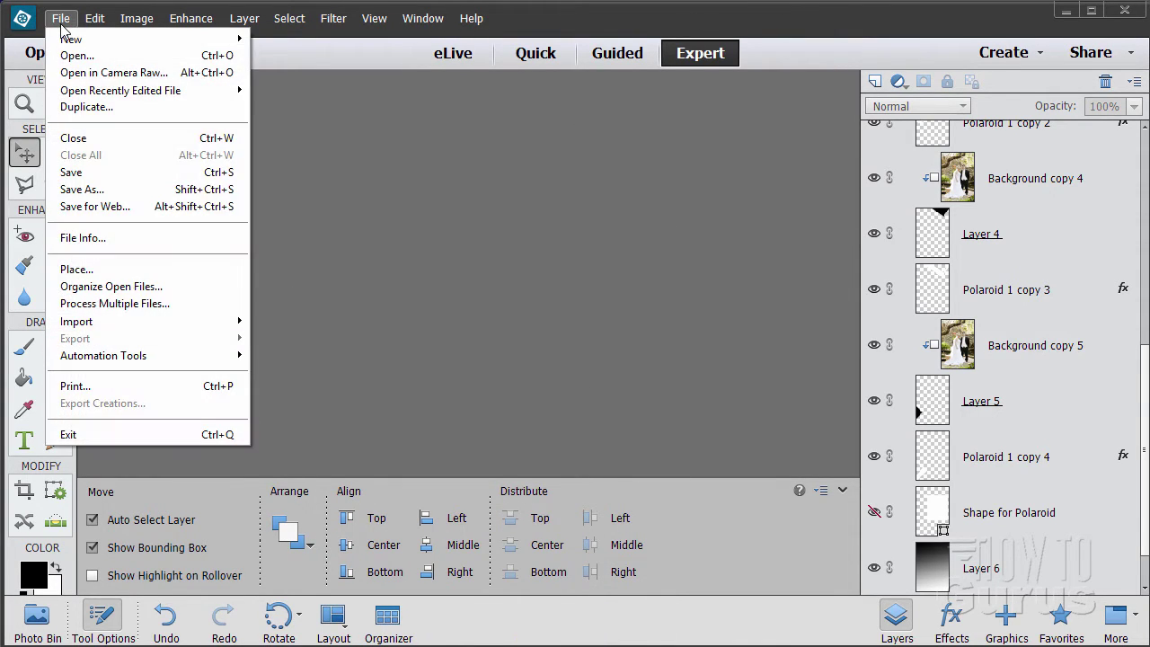
{"action": "mouse_move", "coordinate": [124, 92]}
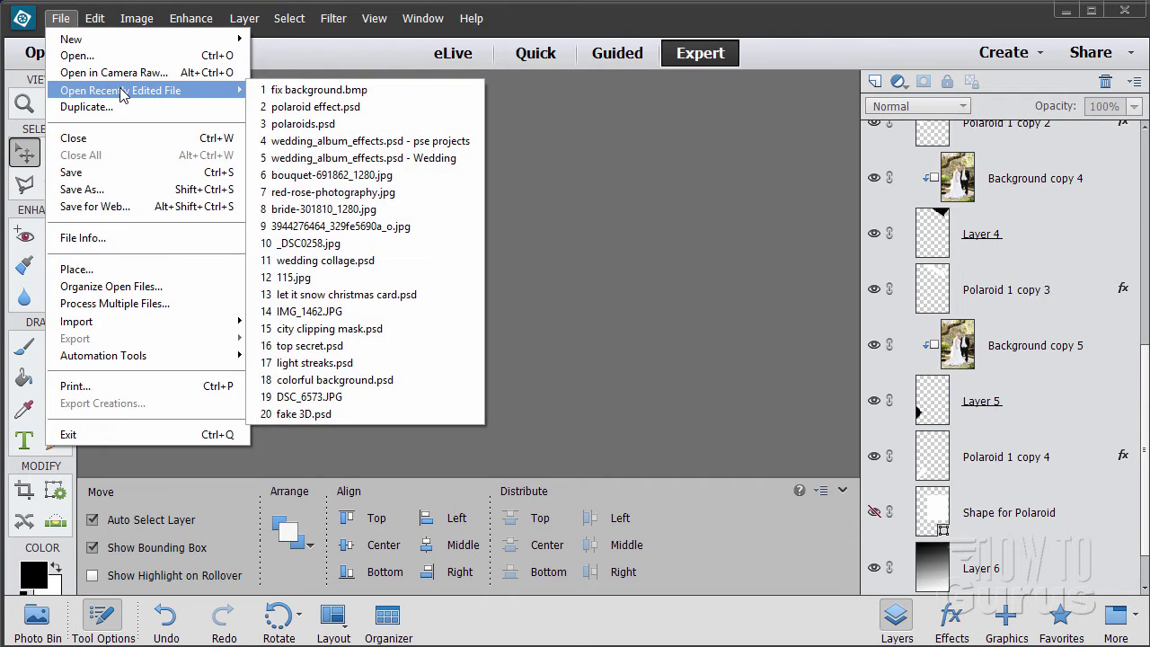
{"action": "left_click", "coordinate": [358, 90]}
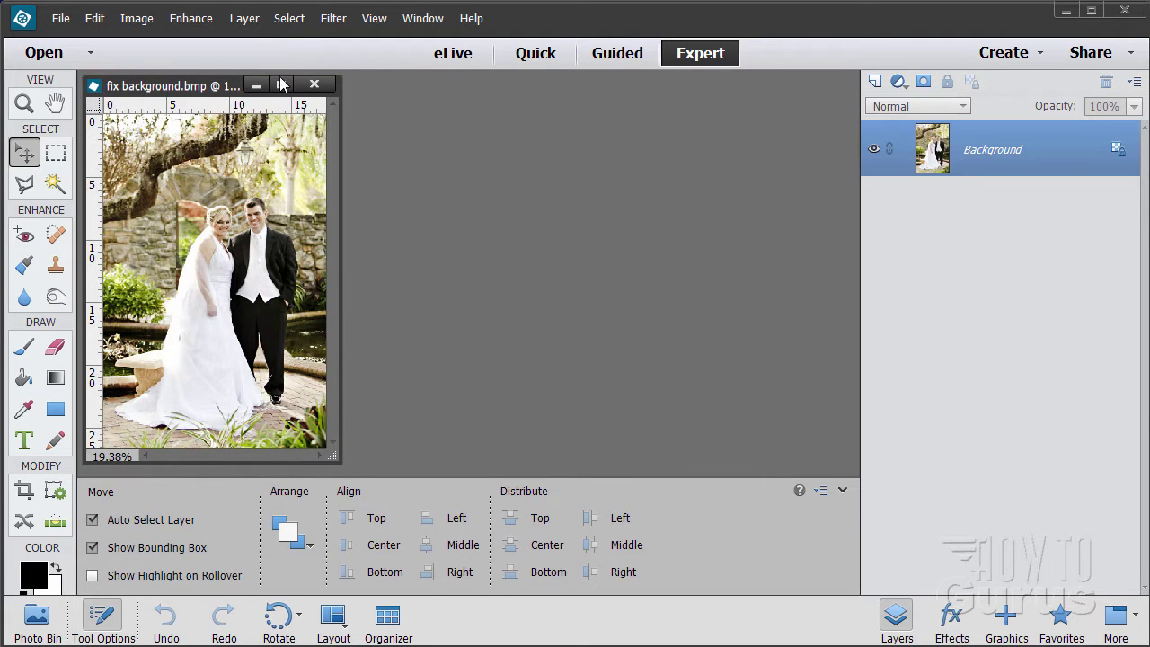
Enlarge the fix background.bmp window and zoom the photo to 33.3% so the whole picture shows
{"action": "left_click_drag", "start_coordinate": [541, 399], "coordinate": [780, 646]}
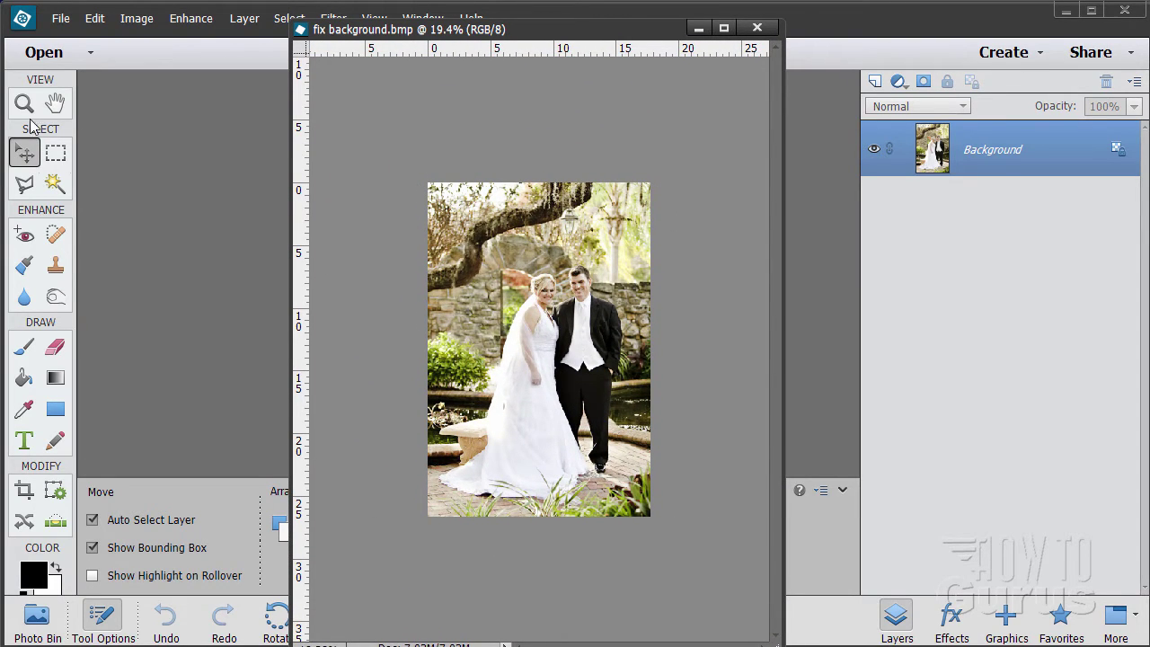
{"action": "left_click", "coordinate": [25, 103]}
{"action": "left_click", "coordinate": [551, 337]}
{"action": "left_click", "coordinate": [550, 338]}
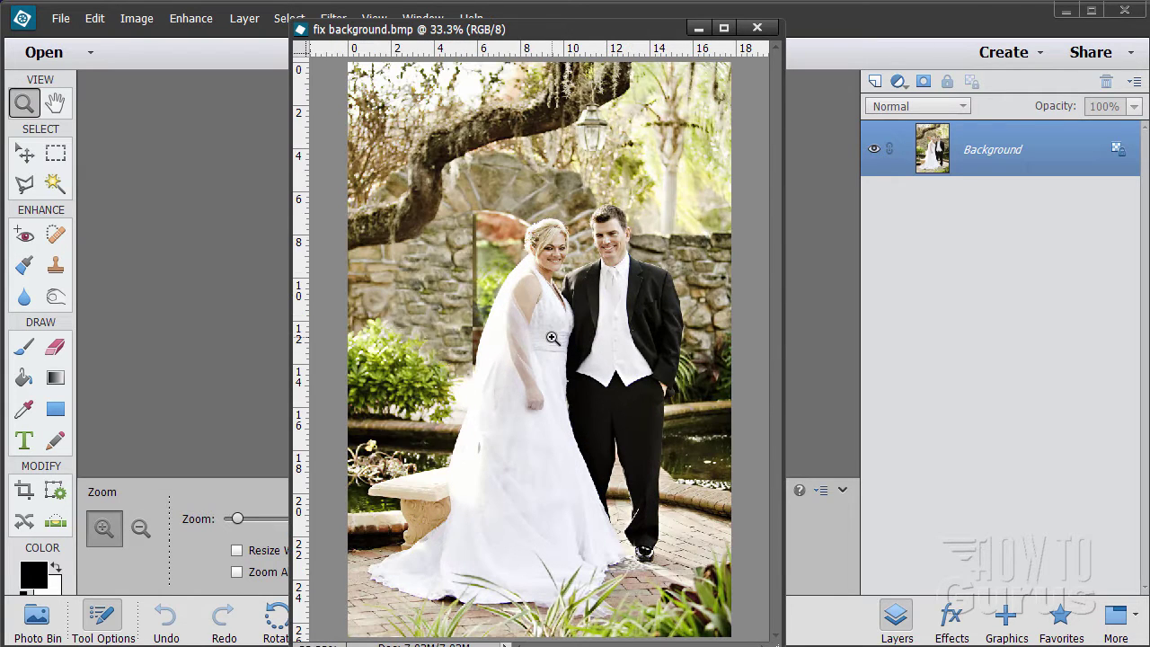
{"action": "left_click_drag", "start_coordinate": [598, 34], "coordinate": [620, 22]}
{"action": "left_click_drag", "start_coordinate": [803, 636], "coordinate": [810, 644]}
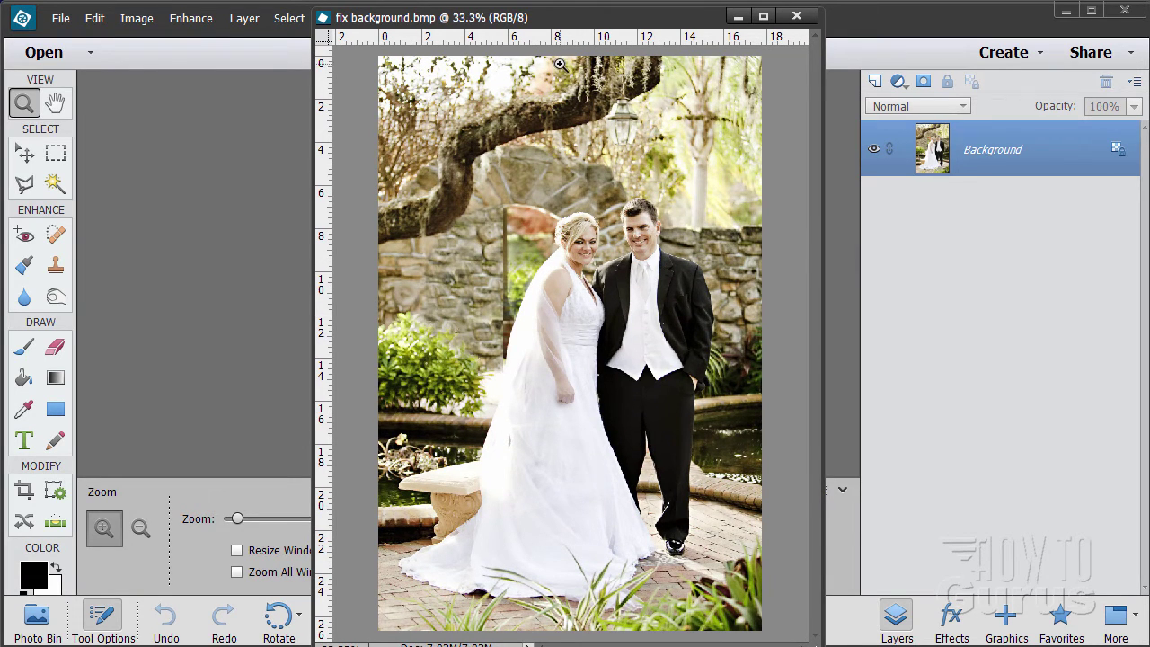
Frame the couple with vertical guides at about 5.7 and 16 and horizontal guides at about 5.9 and 19 on the rulers
{"action": "left_click", "coordinate": [24, 153]}
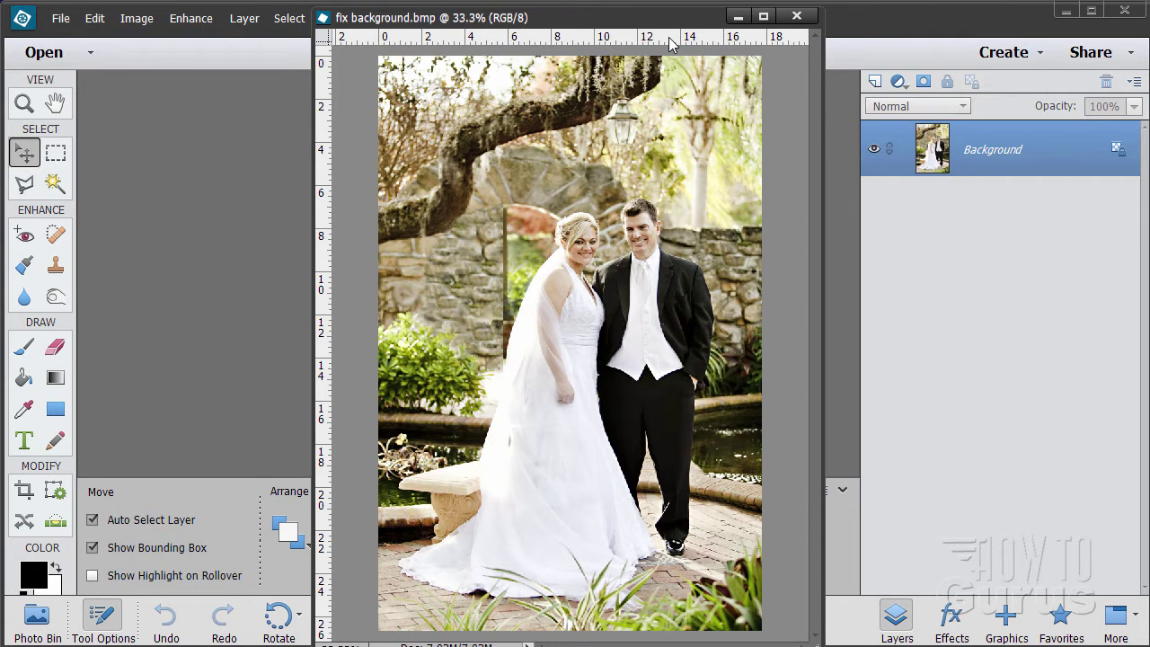
{"action": "left_click_drag", "start_coordinate": [669, 43], "coordinate": [717, 183]}
{"action": "left_click_drag", "start_coordinate": [336, 480], "coordinate": [511, 483]}
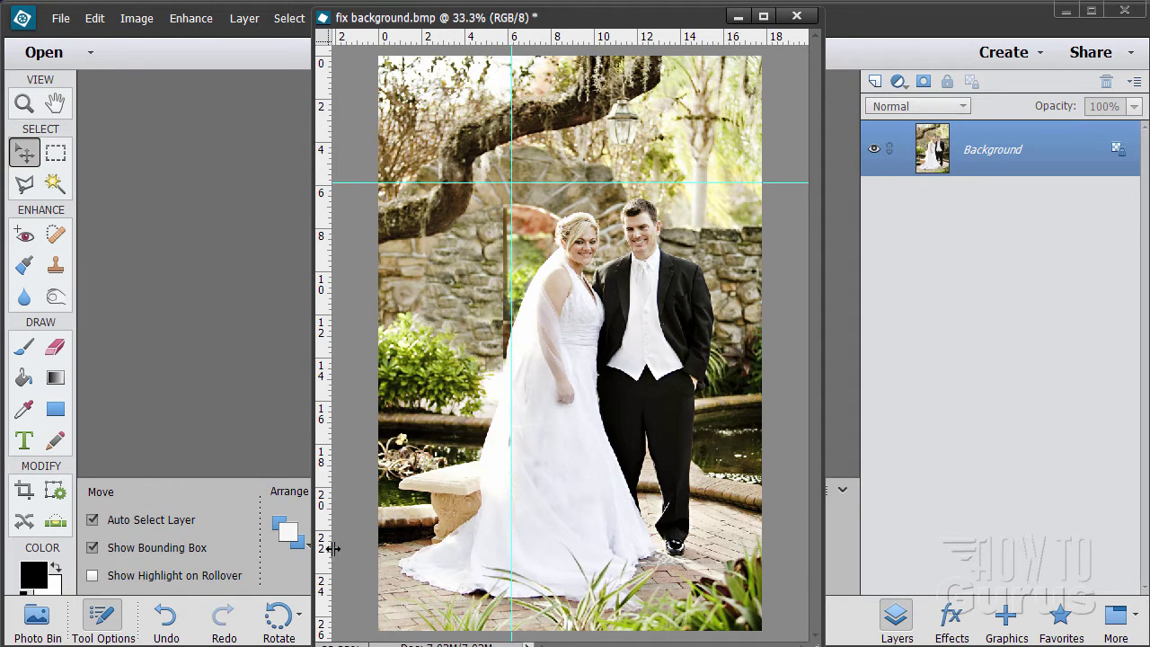
{"action": "left_click_drag", "start_coordinate": [332, 548], "coordinate": [724, 509]}
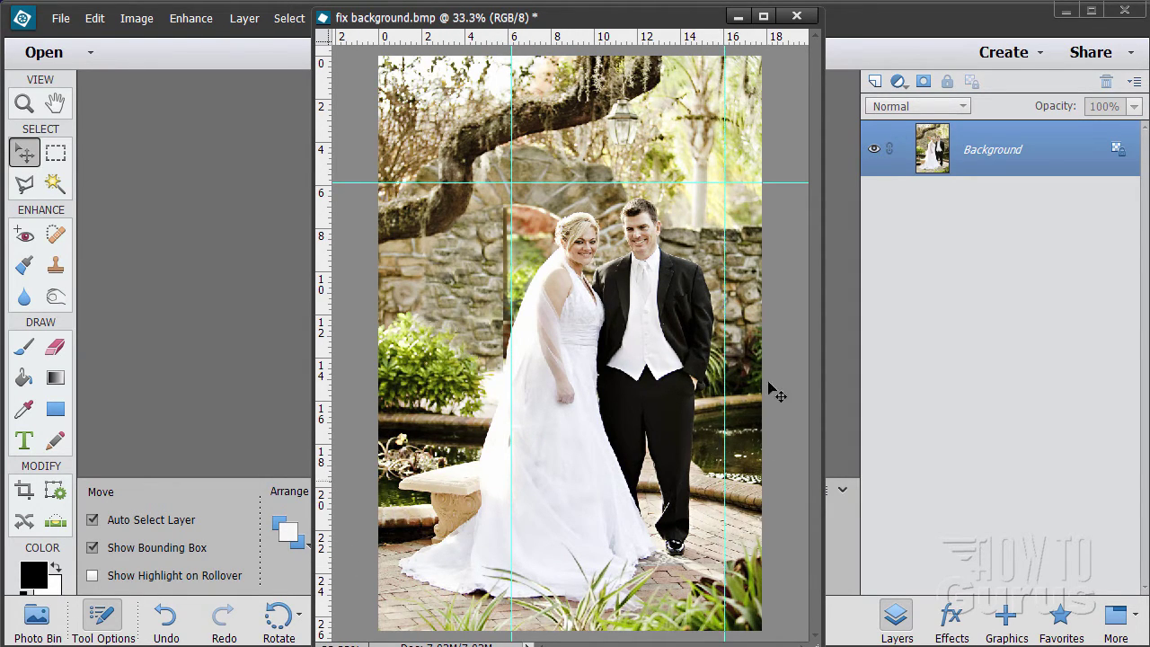
{"action": "left_click_drag", "start_coordinate": [715, 44], "coordinate": [692, 468]}
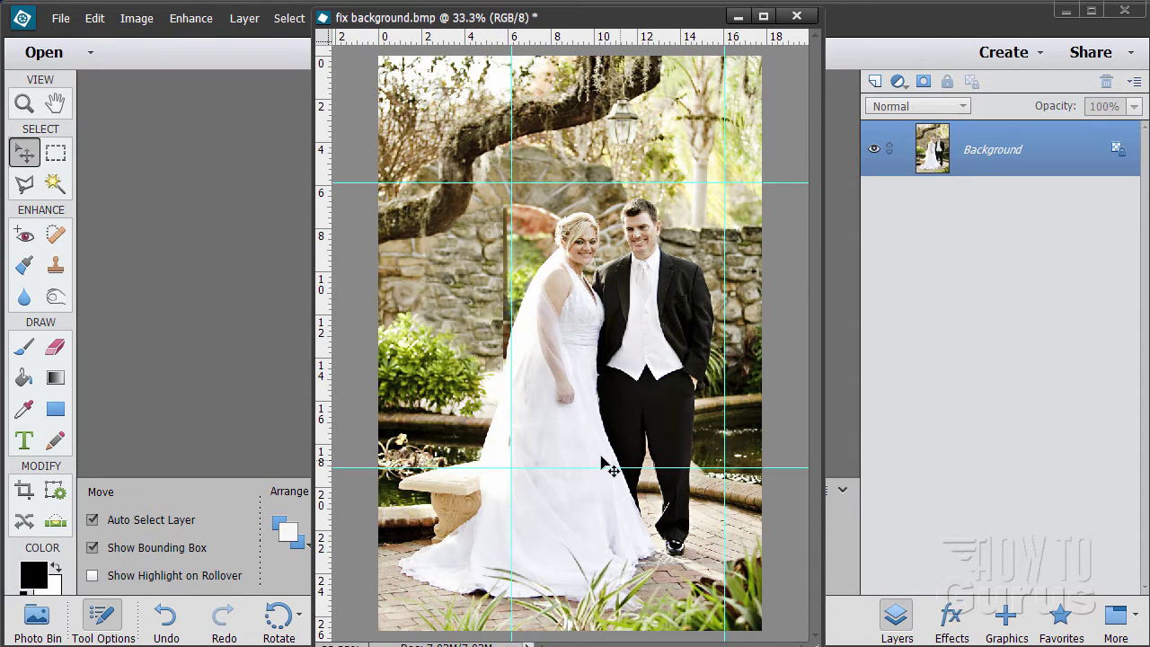
{"action": "left_click_drag", "start_coordinate": [508, 495], "coordinate": [504, 498]}
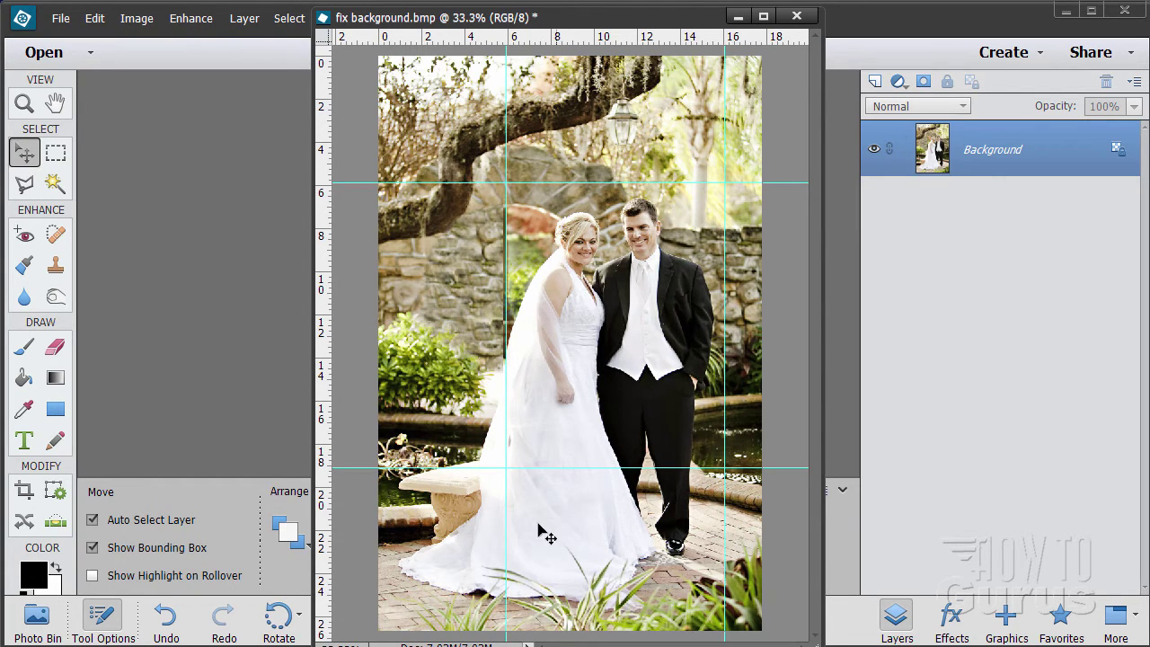
{"action": "left_click_drag", "start_coordinate": [504, 533], "coordinate": [502, 532]}
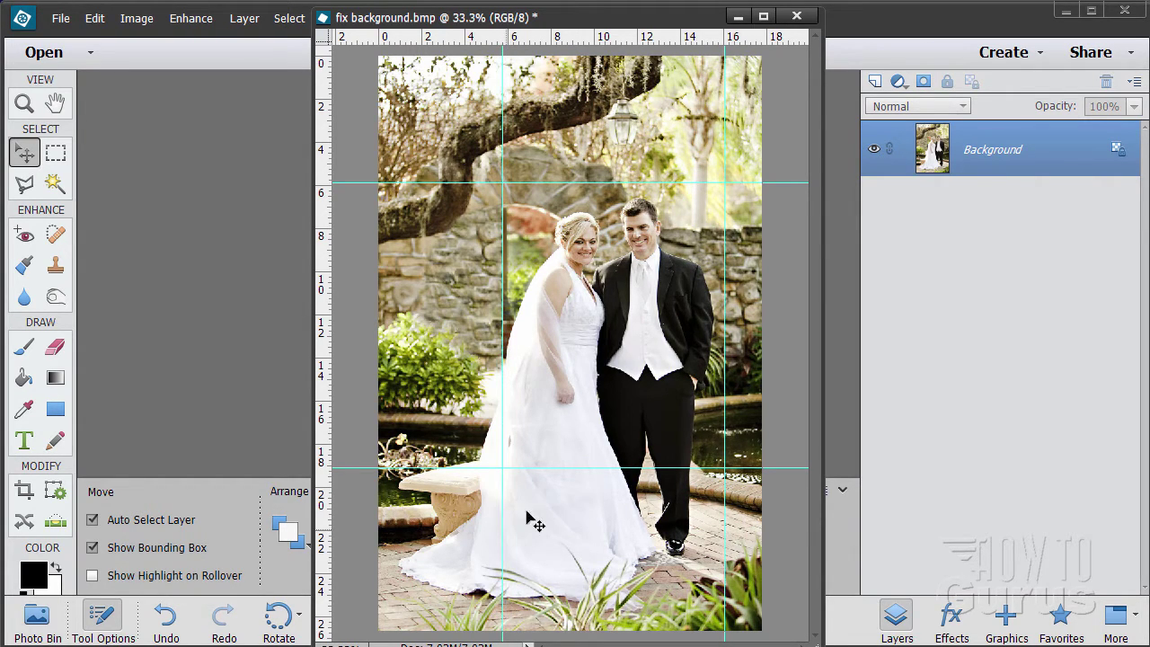
Add a new layer, fill the rectangle enclosed by the four guides with white, and deselect
{"action": "left_click", "coordinate": [875, 82]}
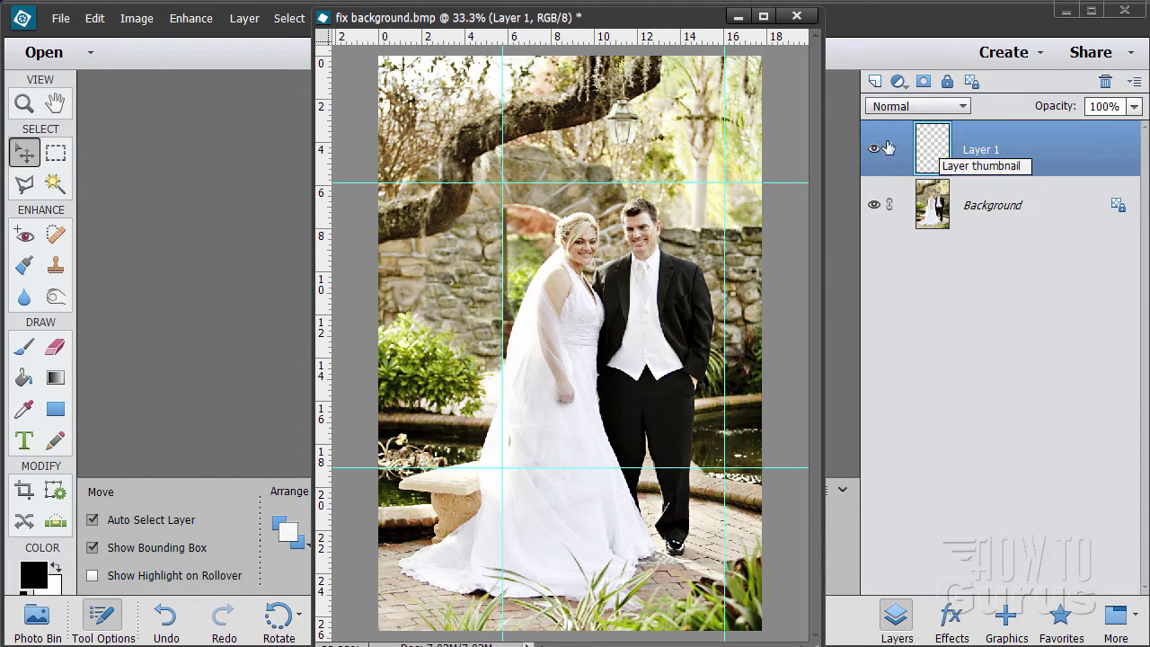
{"action": "key", "text": "x"}
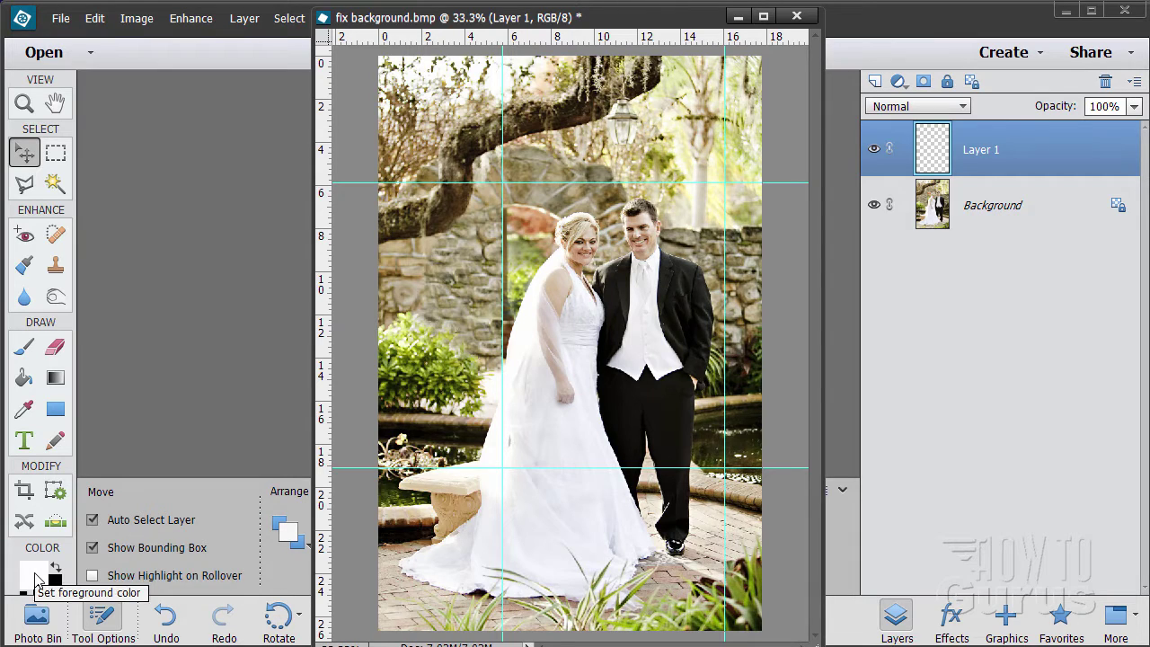
{"action": "left_click", "coordinate": [58, 154]}
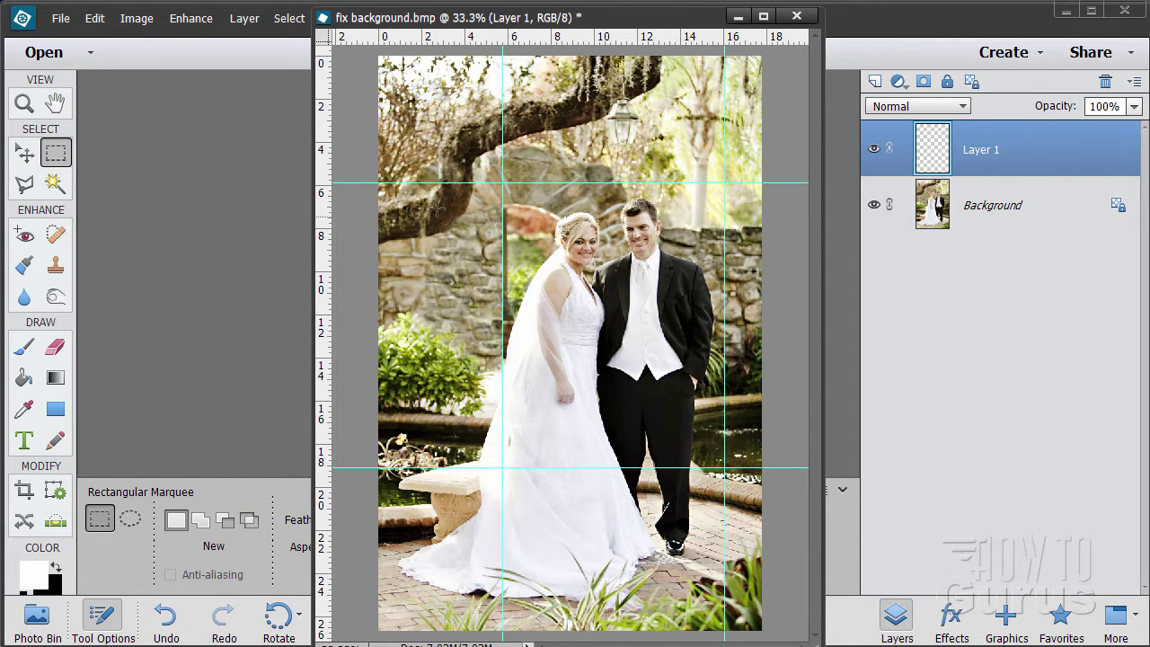
{"action": "left_click_drag", "start_coordinate": [501, 182], "coordinate": [725, 467]}
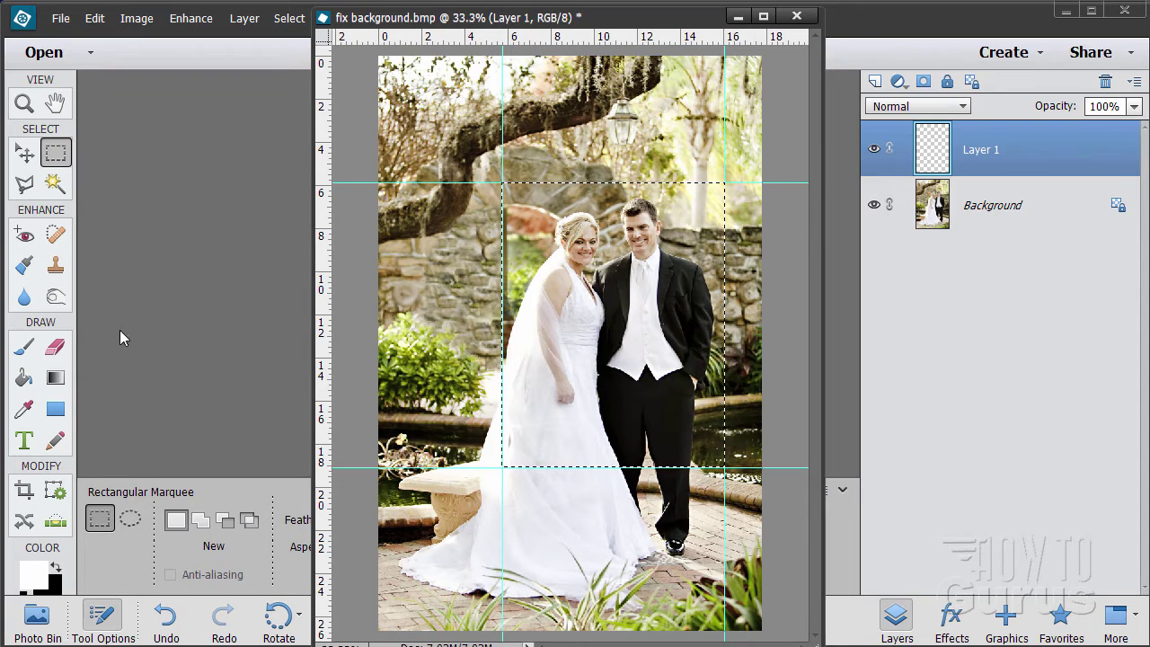
{"action": "left_click", "coordinate": [24, 378]}
{"action": "left_click", "coordinate": [555, 332]}
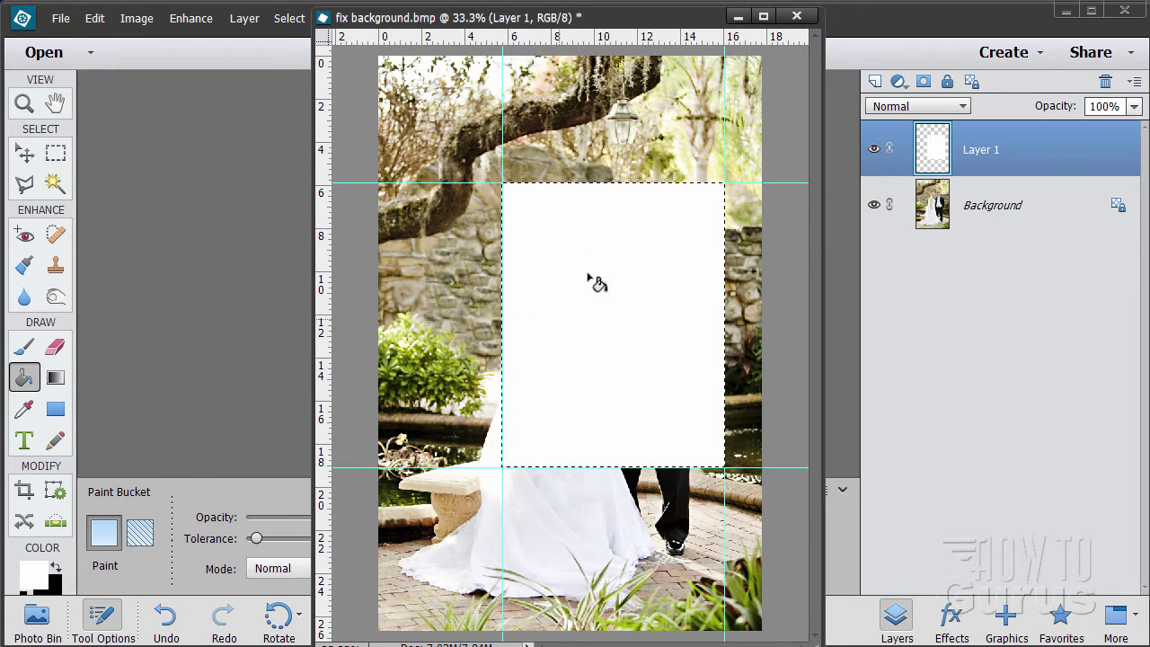
{"action": "left_click", "coordinate": [24, 153]}
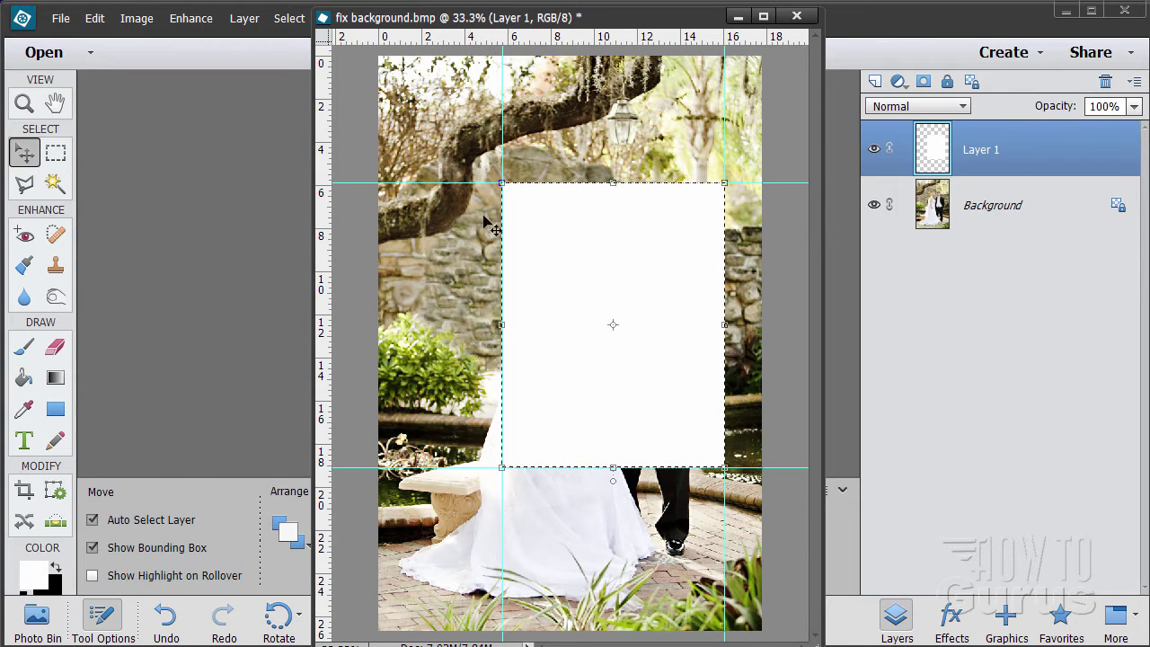
{"action": "left_click", "coordinate": [286, 20]}
{"action": "left_click", "coordinate": [285, 56]}
Move all four guides inward to outline the polaroid's picture opening, leaving narrow top and side borders and a wider bottom border
{"action": "left_click_drag", "start_coordinate": [750, 184], "coordinate": [748, 198]}
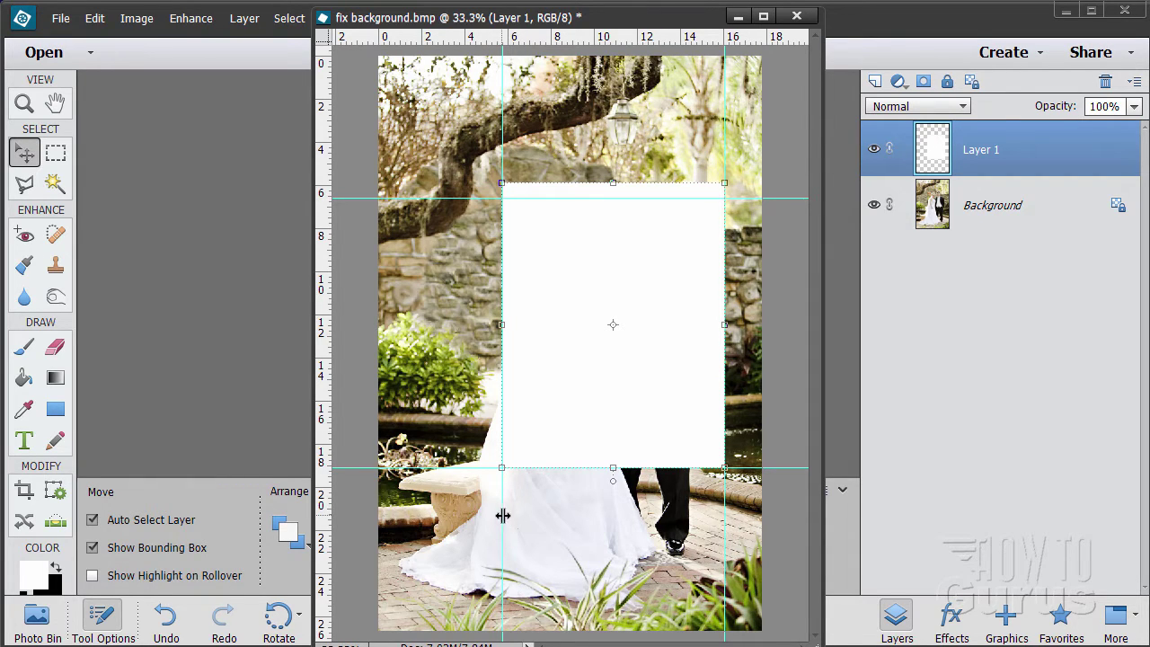
{"action": "left_click_drag", "start_coordinate": [502, 515], "coordinate": [519, 517]}
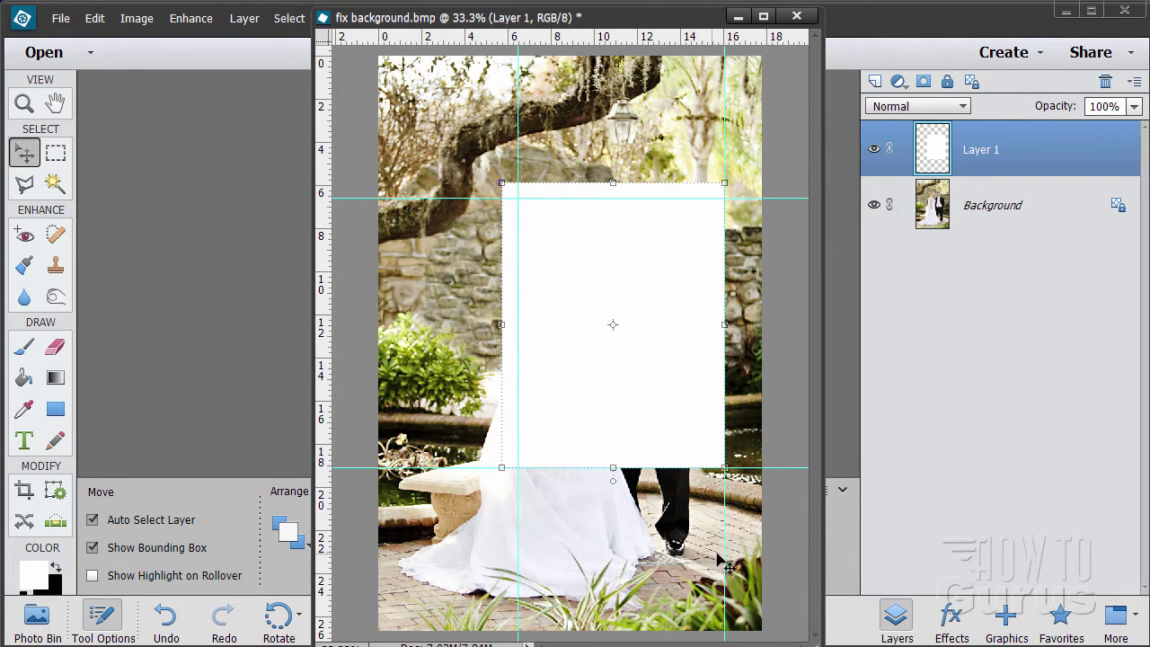
{"action": "left_click_drag", "start_coordinate": [724, 550], "coordinate": [710, 547]}
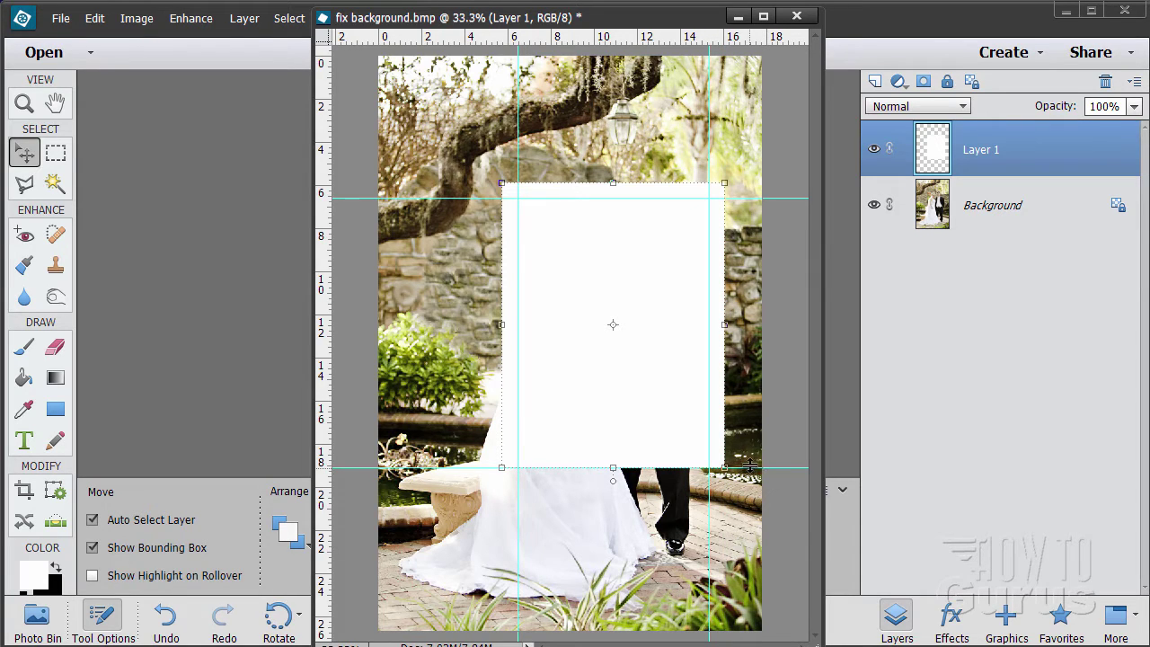
{"action": "left_click_drag", "start_coordinate": [751, 467], "coordinate": [752, 411]}
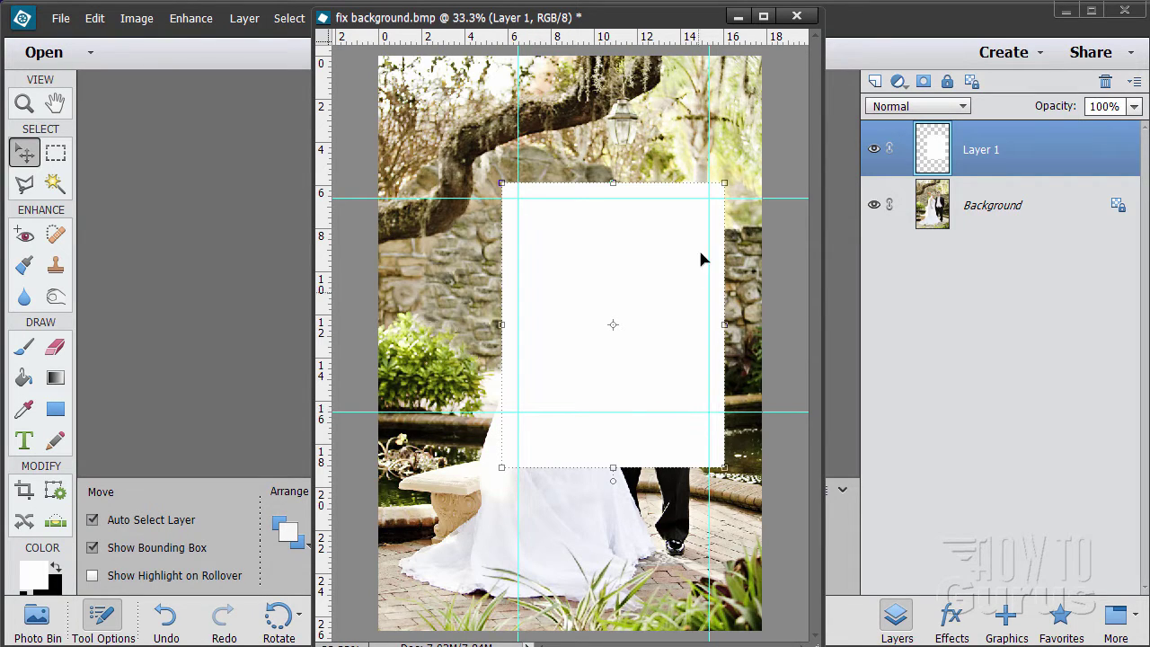
Cut the picture opening out of the white rectangle along the inner guides, then deselect
{"action": "left_click", "coordinate": [55, 153]}
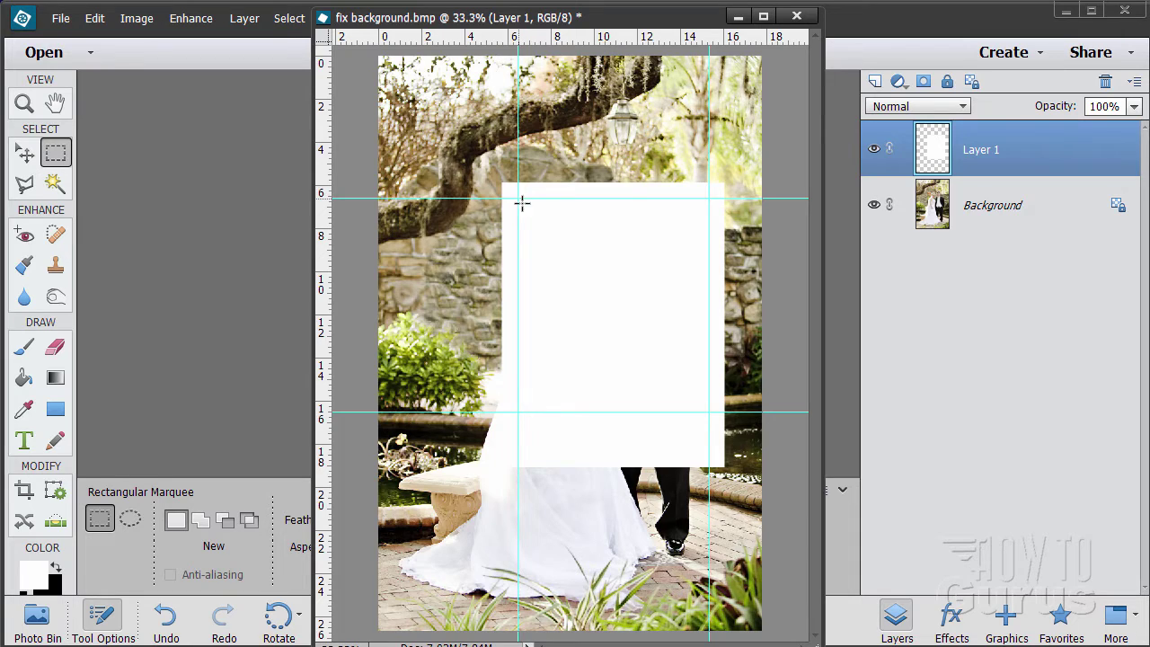
{"action": "left_click_drag", "start_coordinate": [522, 203], "coordinate": [709, 412]}
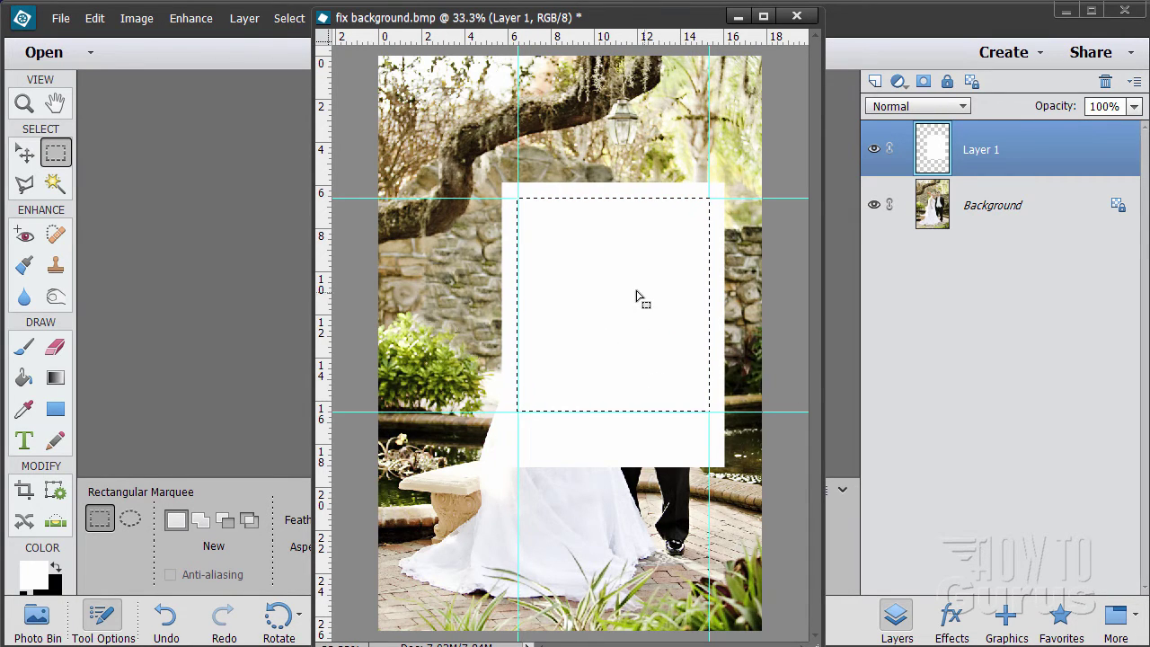
{"action": "key", "text": "Delete"}
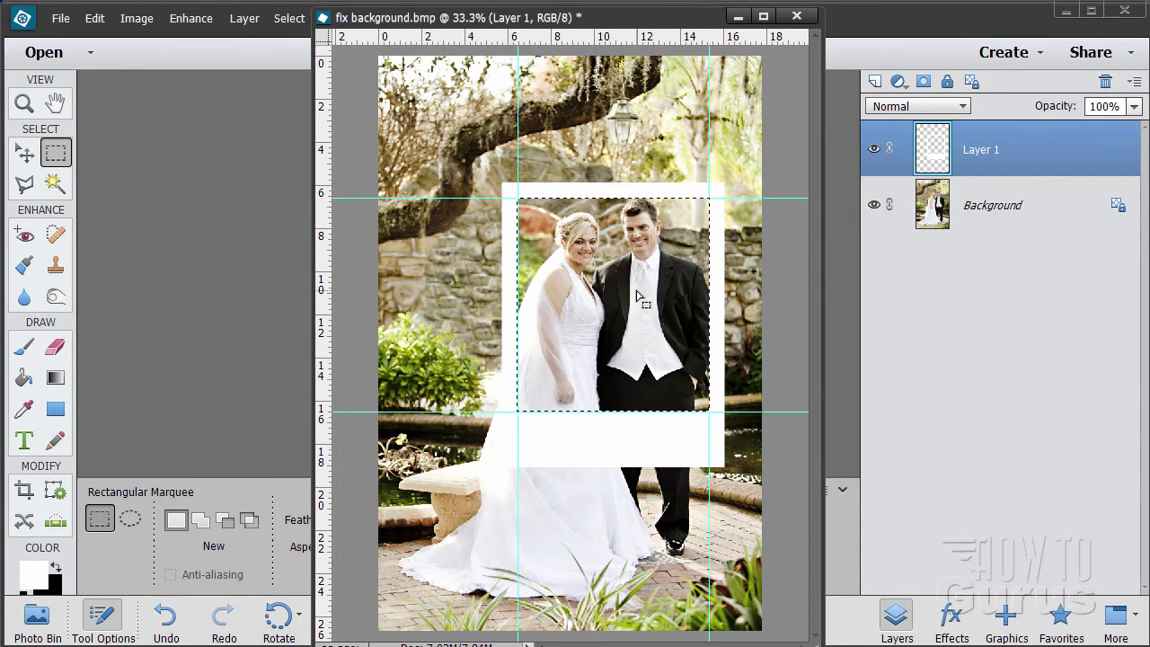
{"action": "left_click", "coordinate": [286, 18]}
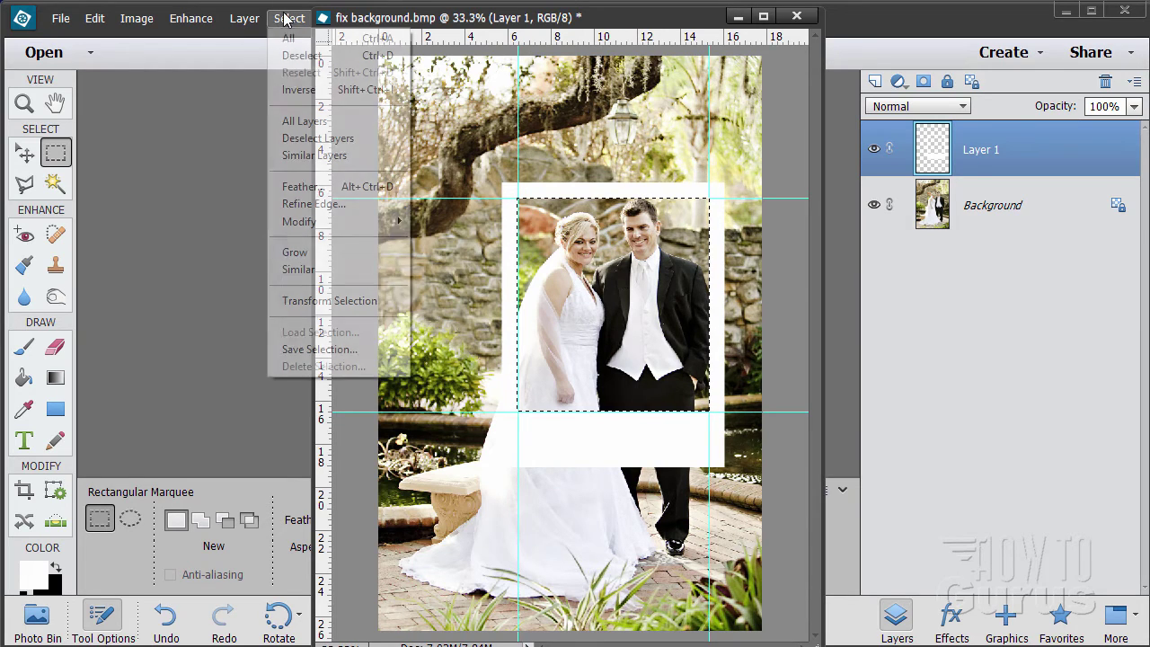
{"action": "left_click", "coordinate": [297, 55]}
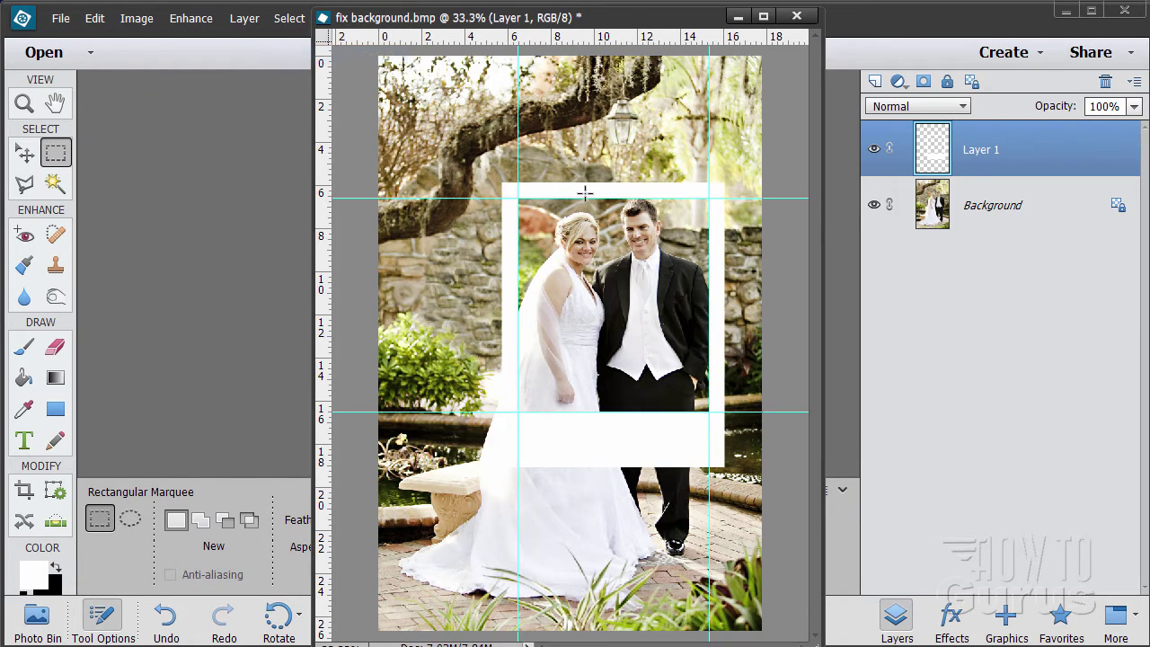
Shift the white polaroid frame slightly and enlarge it around the couple to about 11.3 by 13.7 ruler units
{"action": "left_click", "coordinate": [38, 152]}
{"action": "left_click_drag", "start_coordinate": [632, 454], "coordinate": [631, 443]}
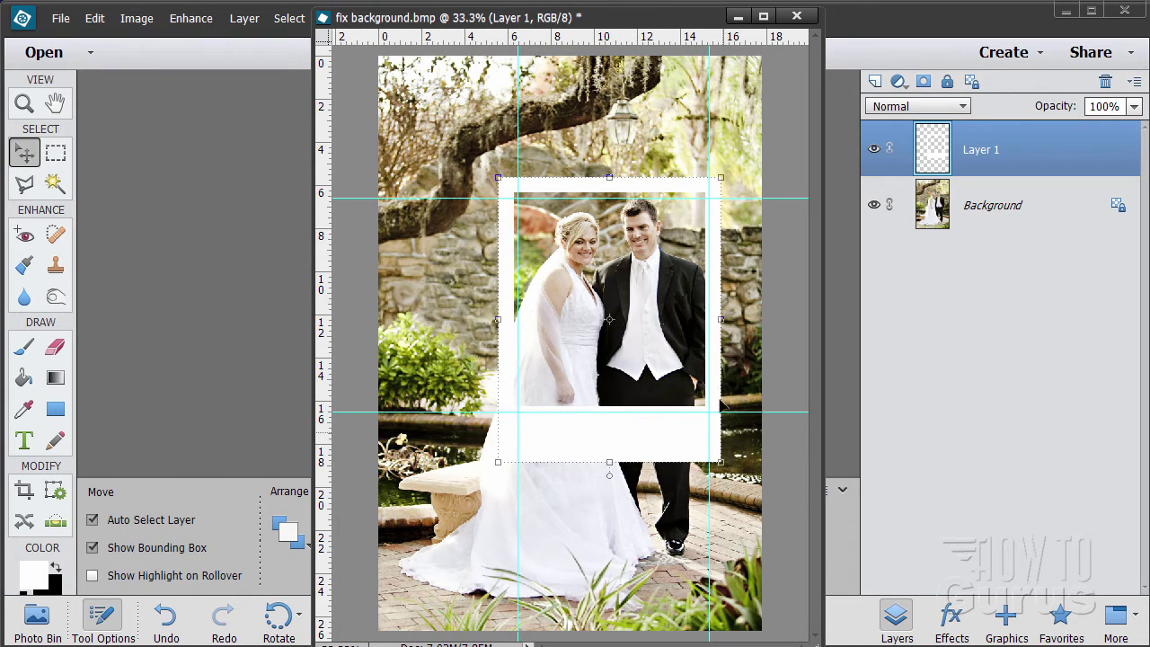
{"action": "mouse_move", "coordinate": [723, 322]}
{"action": "left_mouse_down"}
{"action": "mouse_move", "coordinate": [753, 311]}
{"action": "mouse_move", "coordinate": [744, 315]}
{"action": "left_mouse_up"}
{"action": "left_click_drag", "start_coordinate": [620, 462], "coordinate": [606, 462]}
{"action": "left_click", "coordinate": [675, 485]}
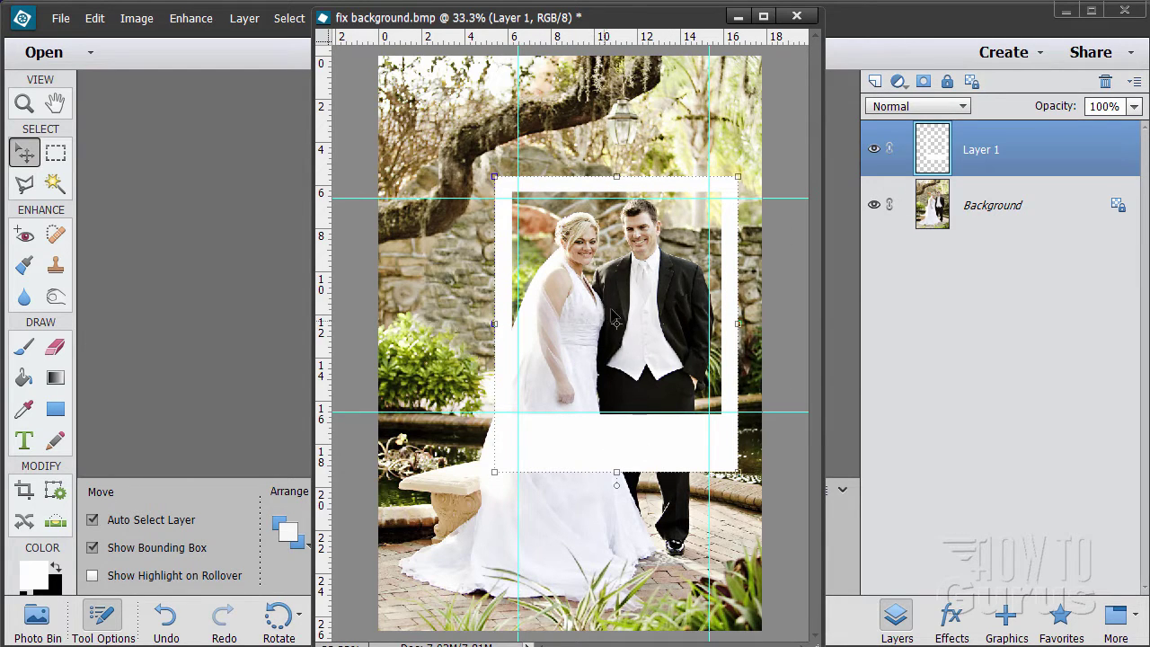
Clear all guides from the photo and place its window so the whole image shows
{"action": "left_click_drag", "start_coordinate": [600, 21], "coordinate": [579, 107]}
{"action": "left_click", "coordinate": [373, 18]}
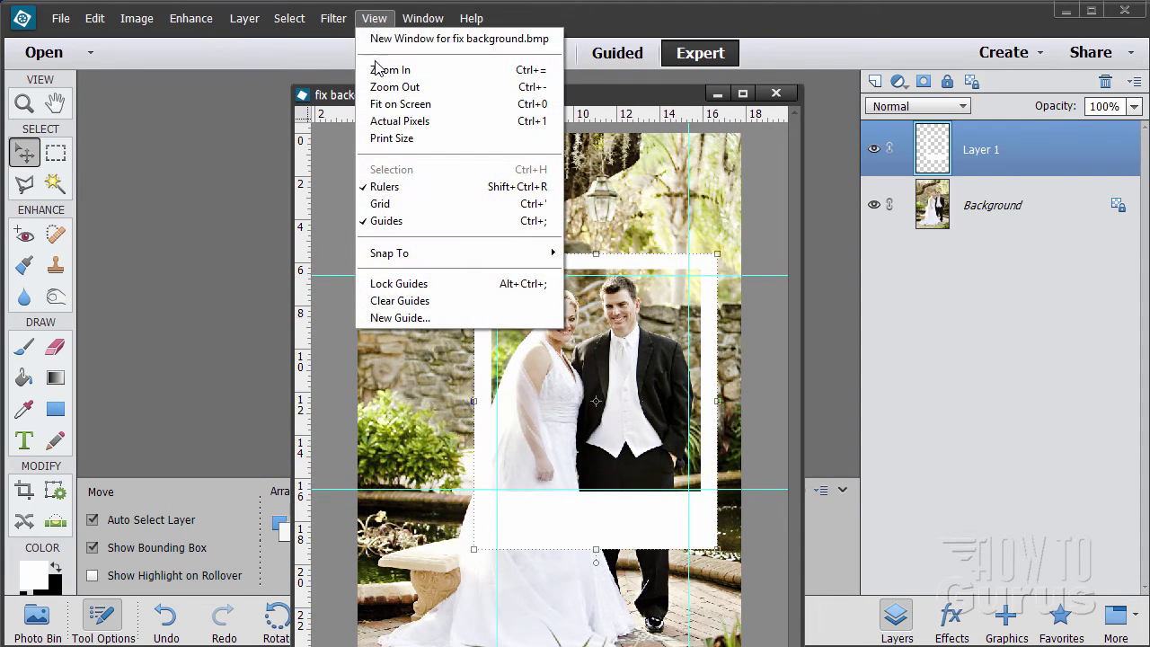
{"action": "left_click", "coordinate": [427, 300]}
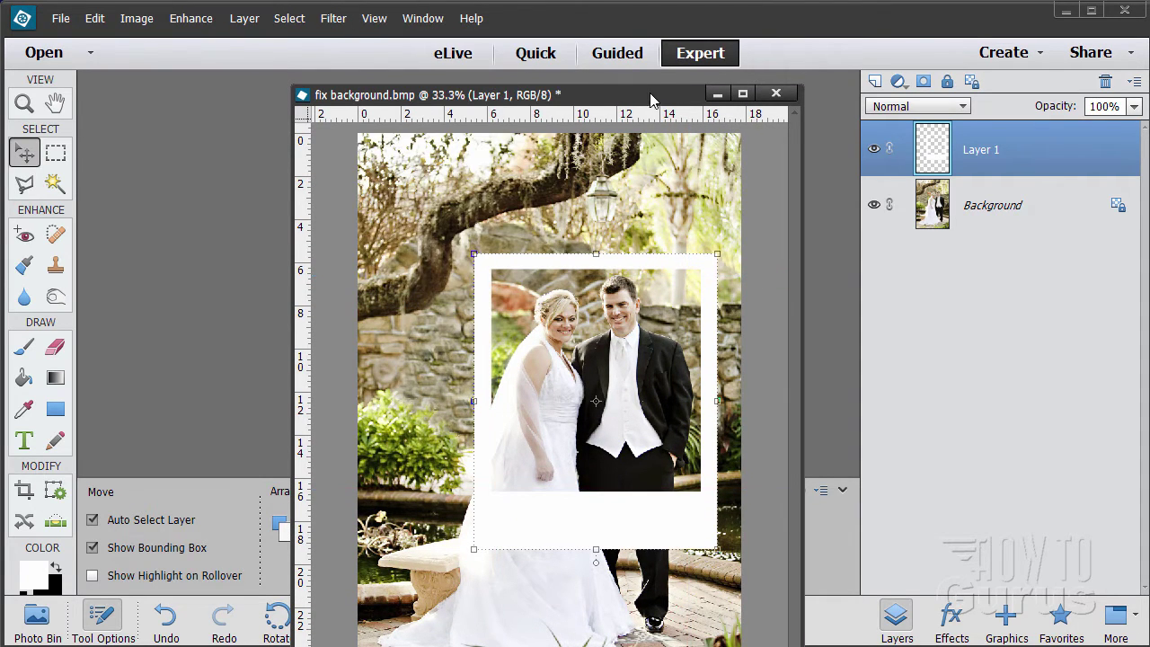
{"action": "left_click_drag", "start_coordinate": [652, 99], "coordinate": [656, 15]}
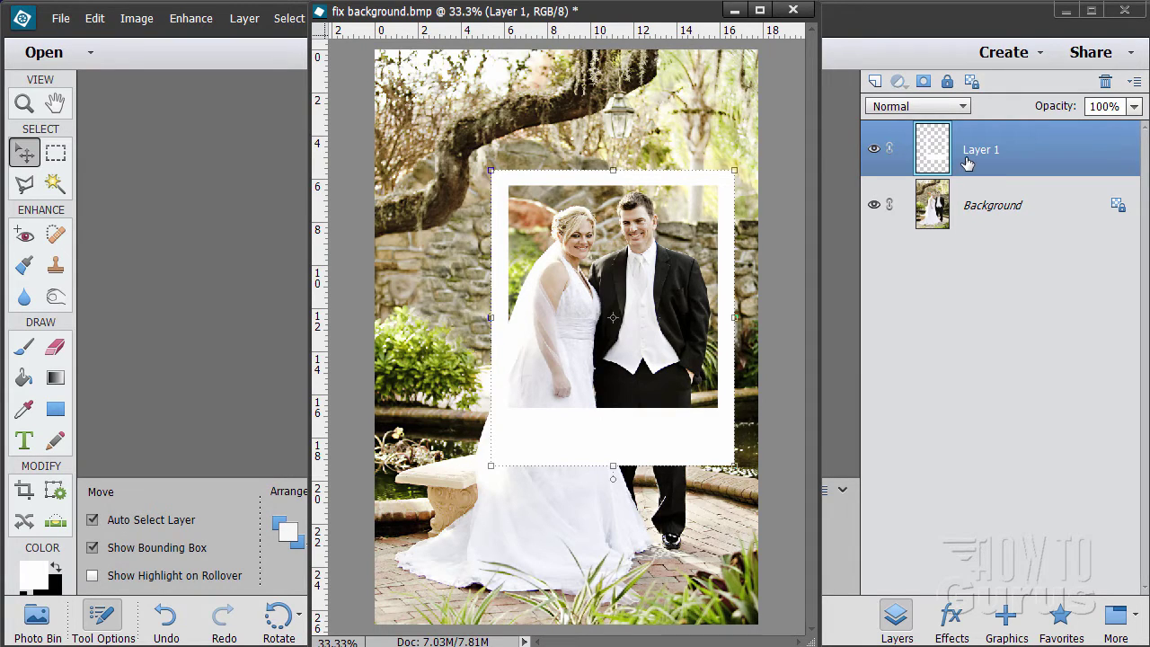
Duplicate the Layer 1 polaroid frame, rotate the copy about 29.5° counterclockwise and place it partly off the photo's upper-left corner
{"action": "left_click_drag", "start_coordinate": [967, 162], "coordinate": [876, 81]}
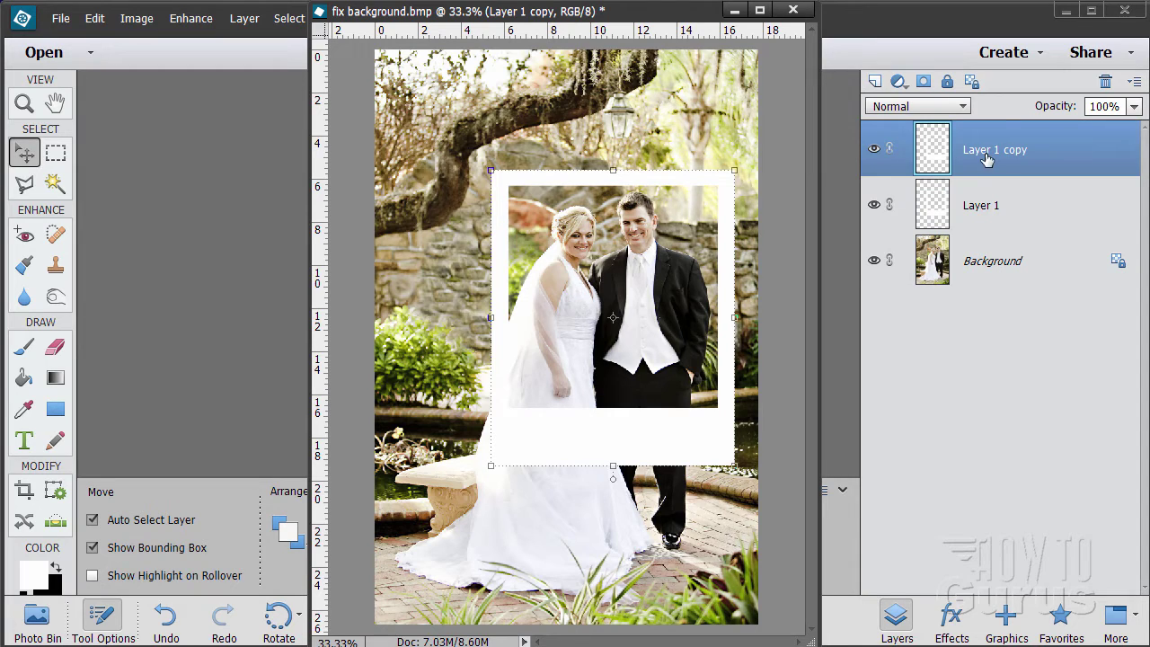
{"action": "left_click_drag", "start_coordinate": [683, 437], "coordinate": [737, 257]}
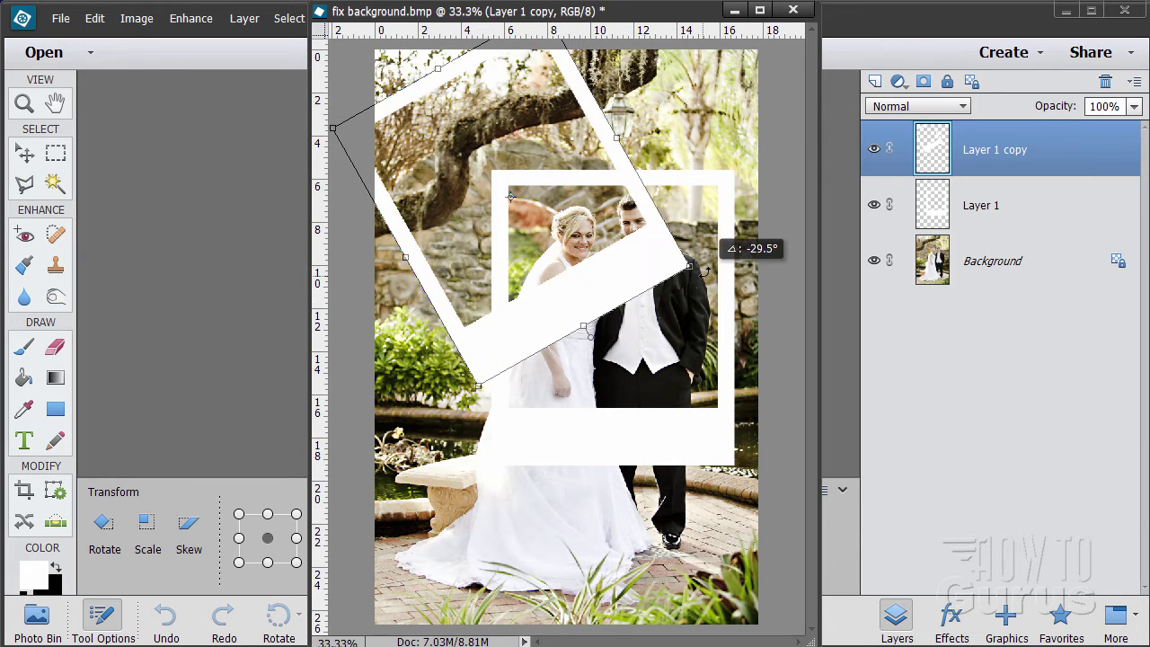
{"action": "left_click_drag", "start_coordinate": [636, 284], "coordinate": [576, 202]}
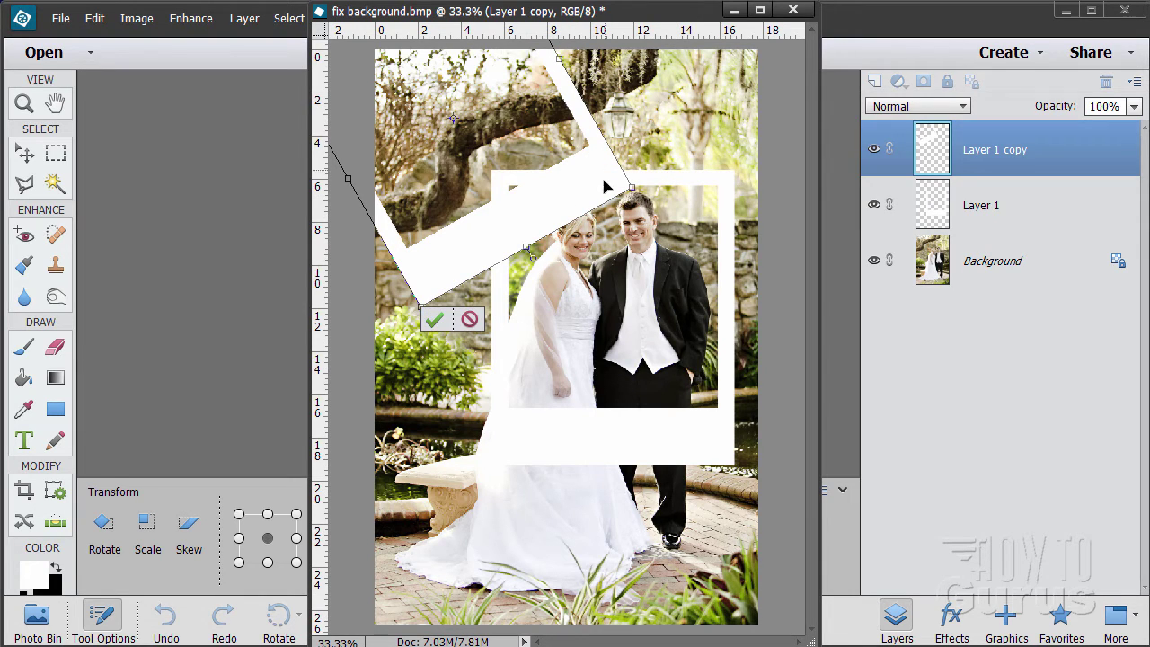
{"action": "left_click", "coordinate": [434, 320]}
Make another copy of Layer 1, rotate it clockwise and place it partly off the photo's upper-right corner
{"action": "left_click", "coordinate": [938, 211]}
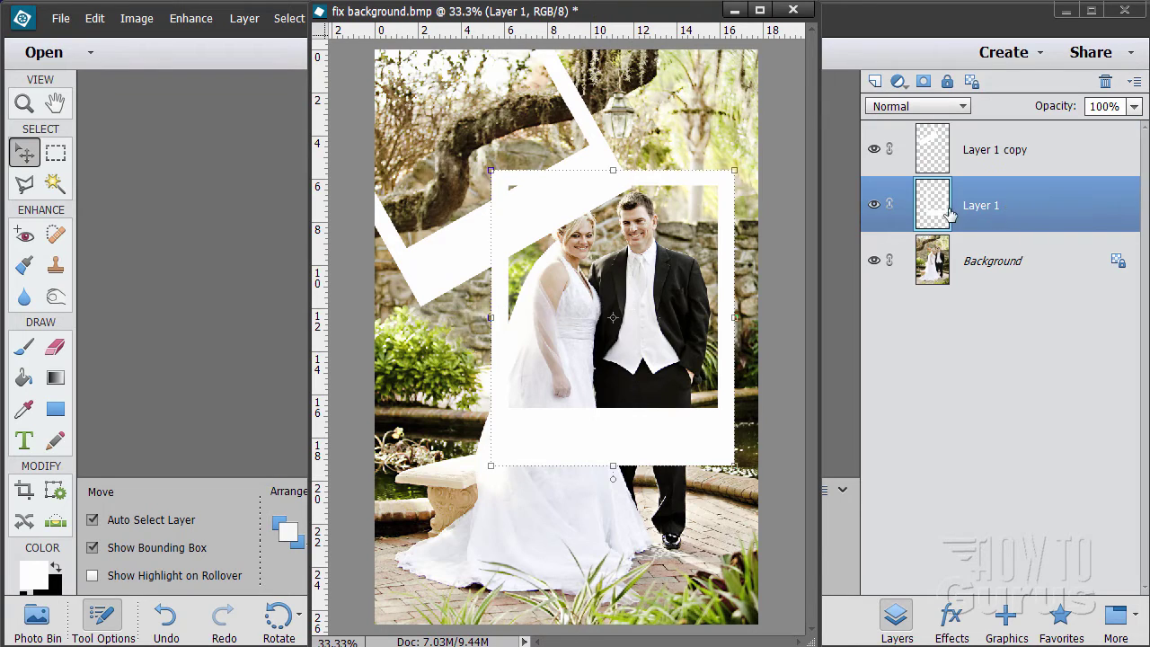
{"action": "left_click_drag", "start_coordinate": [970, 221], "coordinate": [876, 82]}
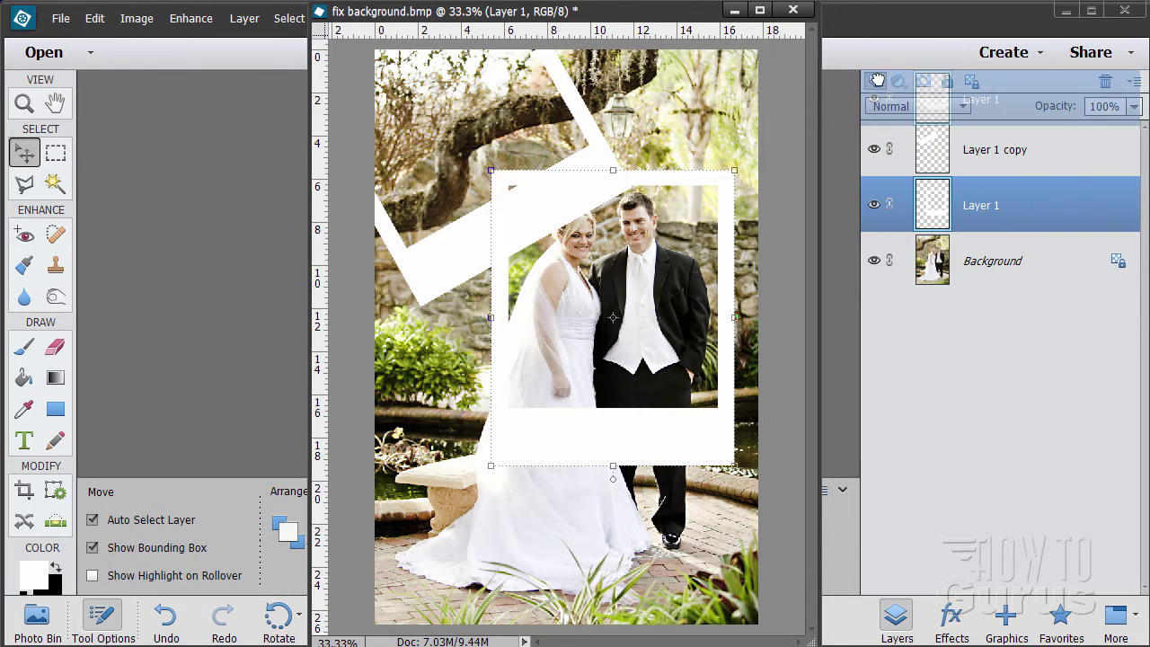
{"action": "left_click_drag", "start_coordinate": [679, 441], "coordinate": [702, 279]}
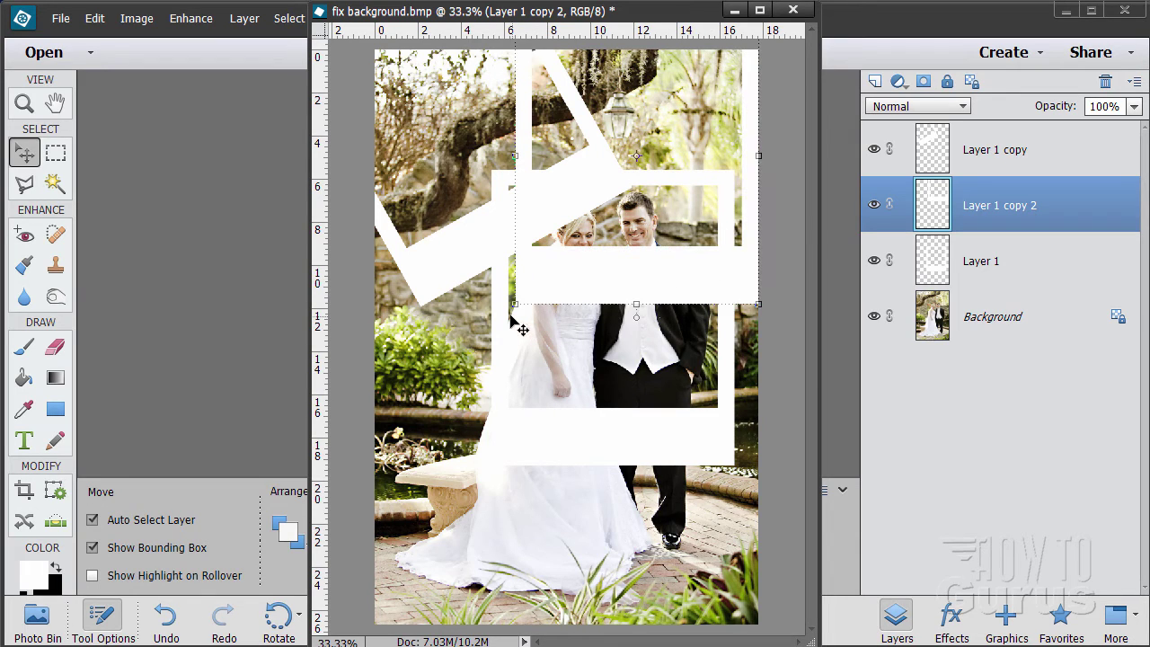
{"action": "left_click_drag", "start_coordinate": [509, 310], "coordinate": [463, 236]}
{"action": "left_click_drag", "start_coordinate": [613, 289], "coordinate": [694, 158]}
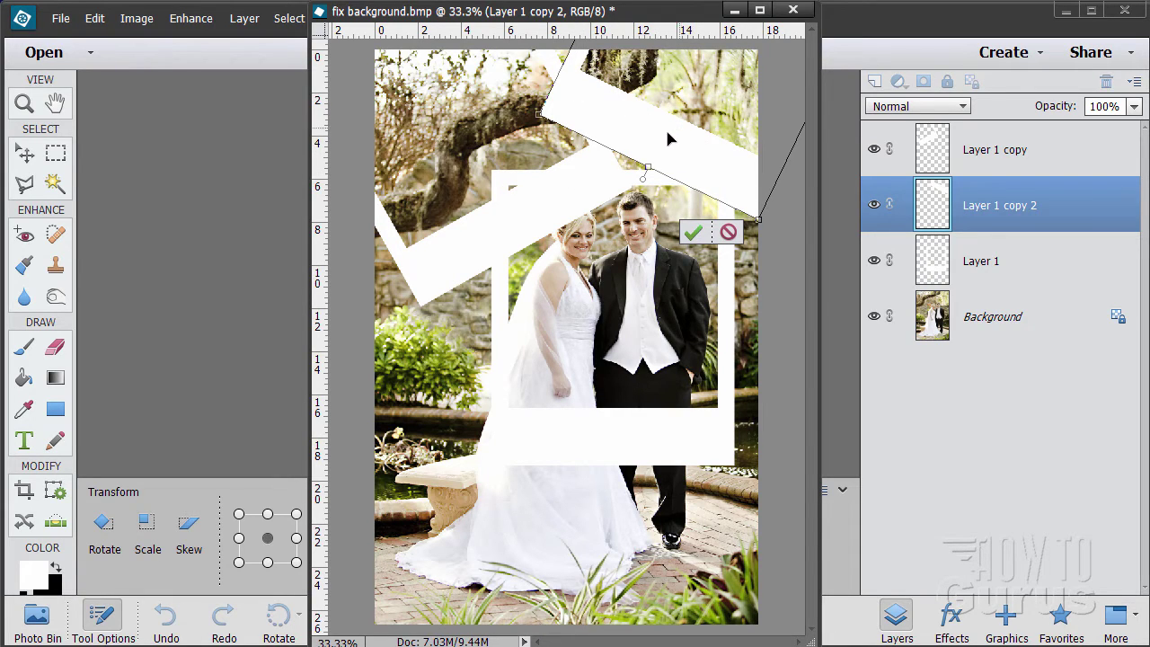
{"action": "left_click_drag", "start_coordinate": [668, 140], "coordinate": [690, 156]}
{"action": "left_click", "coordinate": [707, 231]}
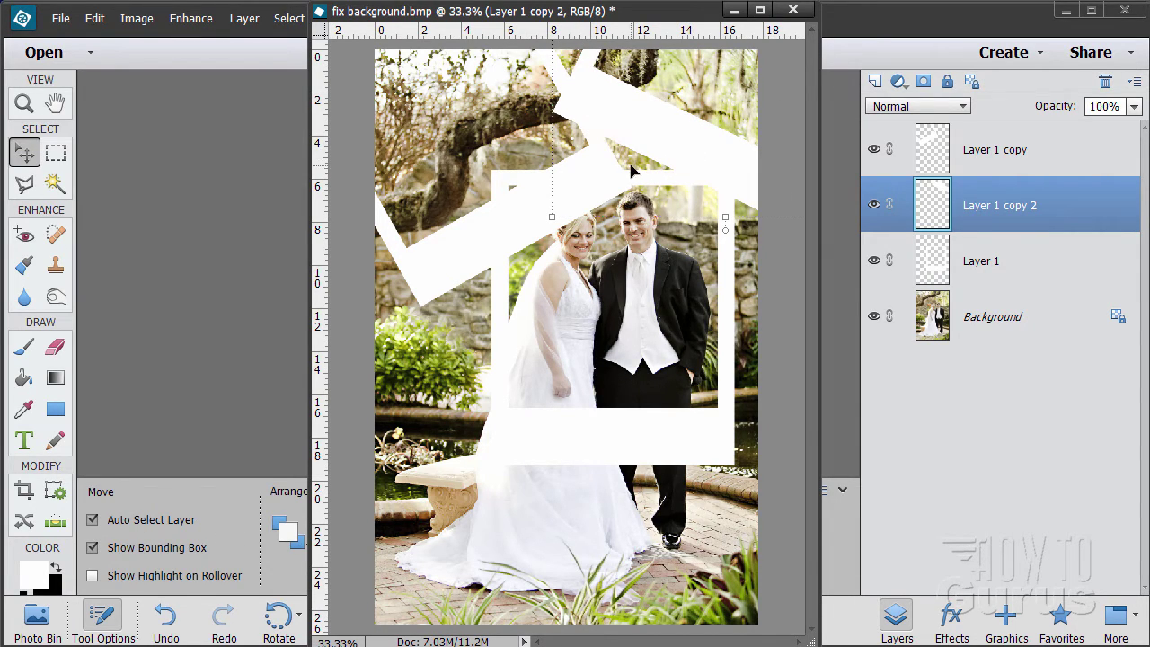
Duplicate Layer 1 again, rotate this copy counterclockwise and place it partly off the photo's lower-left corner
{"action": "left_click", "coordinate": [916, 272]}
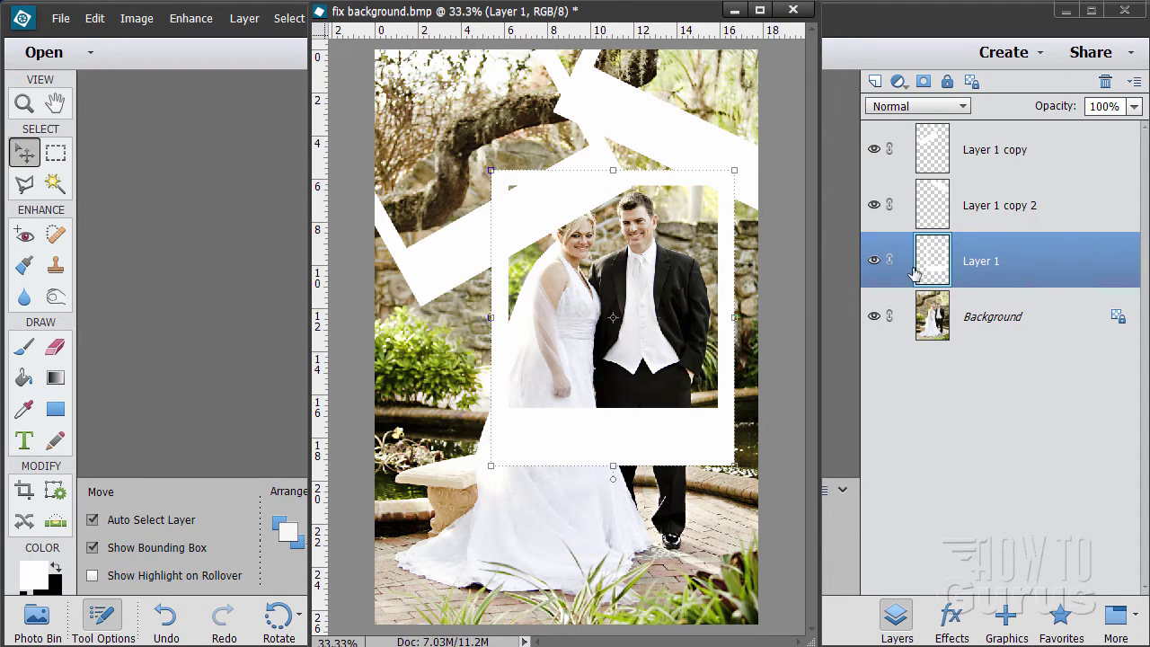
{"action": "left_click_drag", "start_coordinate": [945, 267], "coordinate": [870, 83]}
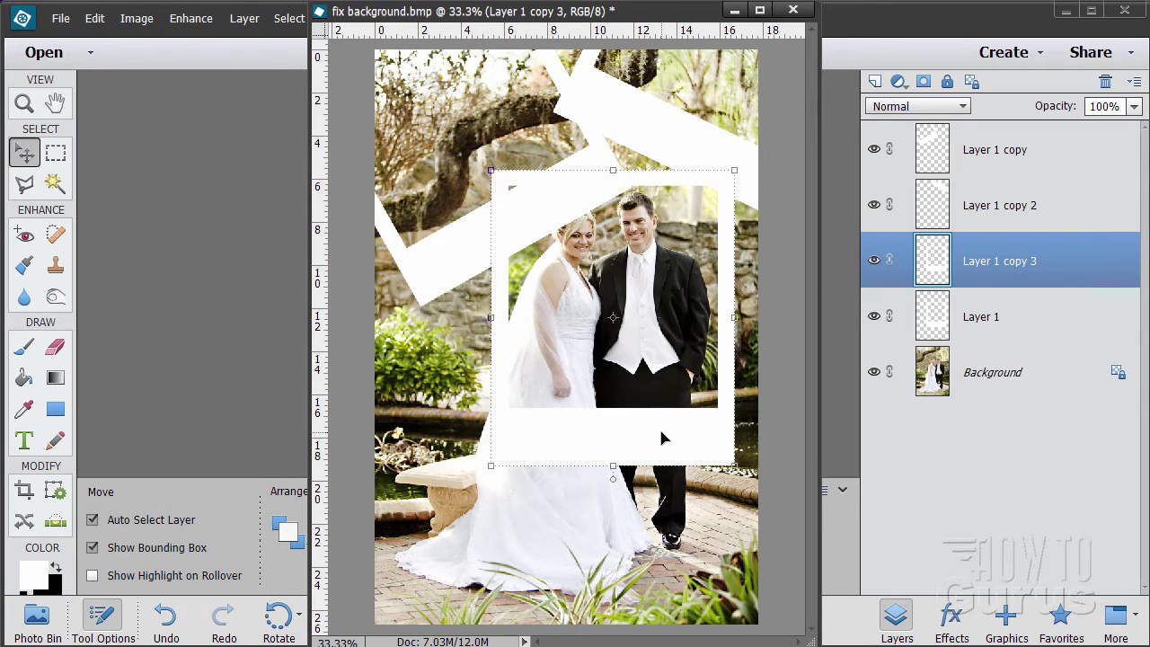
{"action": "left_click_drag", "start_coordinate": [661, 437], "coordinate": [523, 530]}
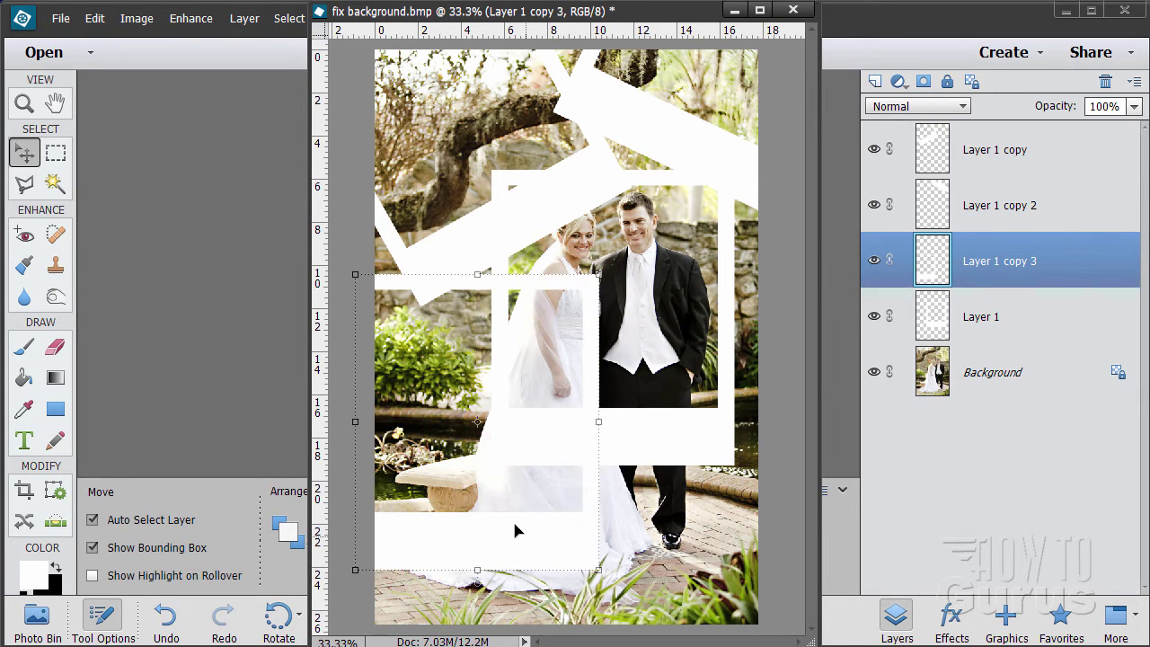
{"action": "left_click_drag", "start_coordinate": [604, 576], "coordinate": [675, 457]}
{"action": "left_click_drag", "start_coordinate": [593, 467], "coordinate": [454, 573]}
{"action": "left_click", "coordinate": [357, 619]}
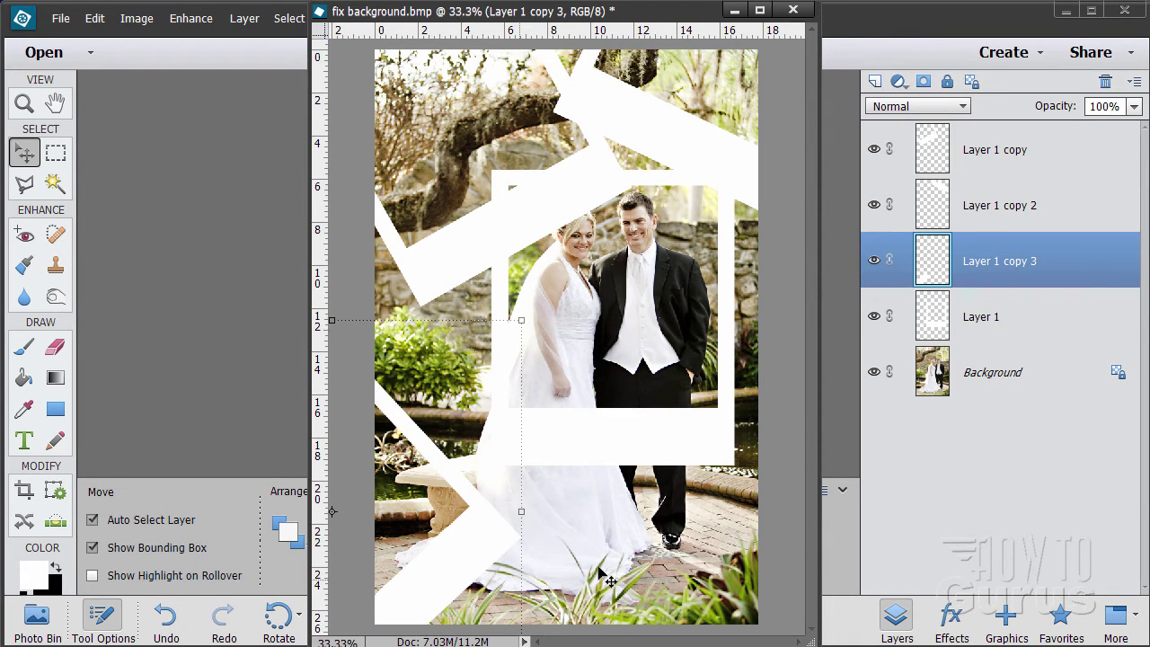
Add a fourth copy of Layer 1, rotated clockwise and placed partly off the photo's lower-right corner
{"action": "left_click", "coordinate": [957, 323]}
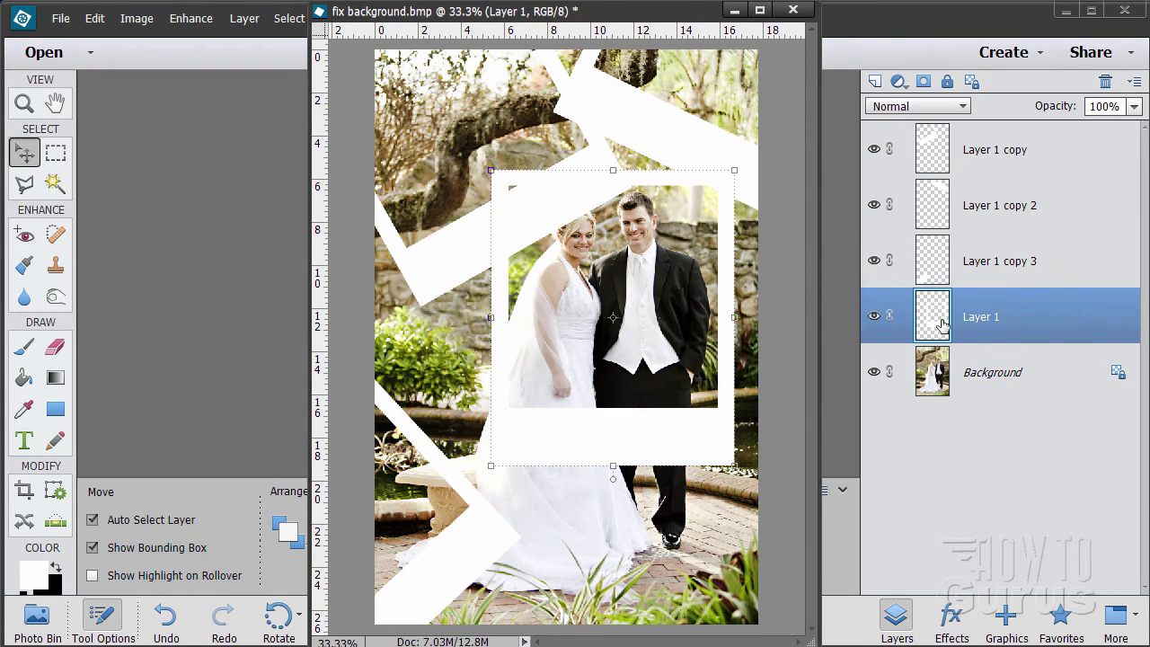
{"action": "left_click_drag", "start_coordinate": [942, 323], "coordinate": [877, 81]}
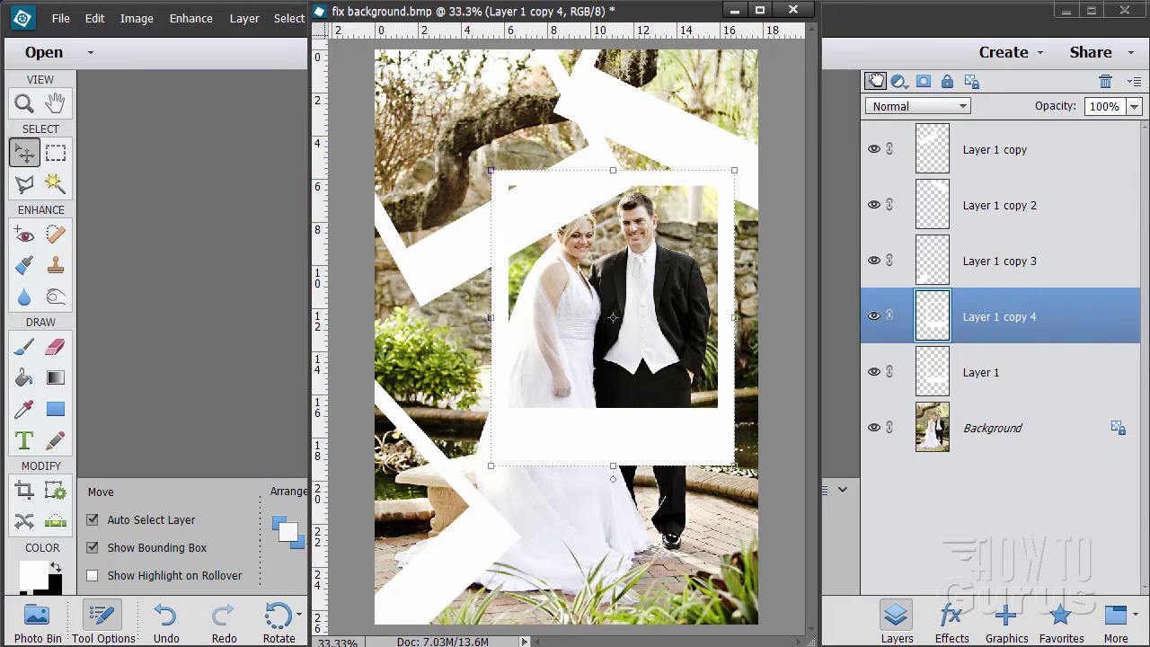
{"action": "left_click_drag", "start_coordinate": [687, 451], "coordinate": [726, 577]}
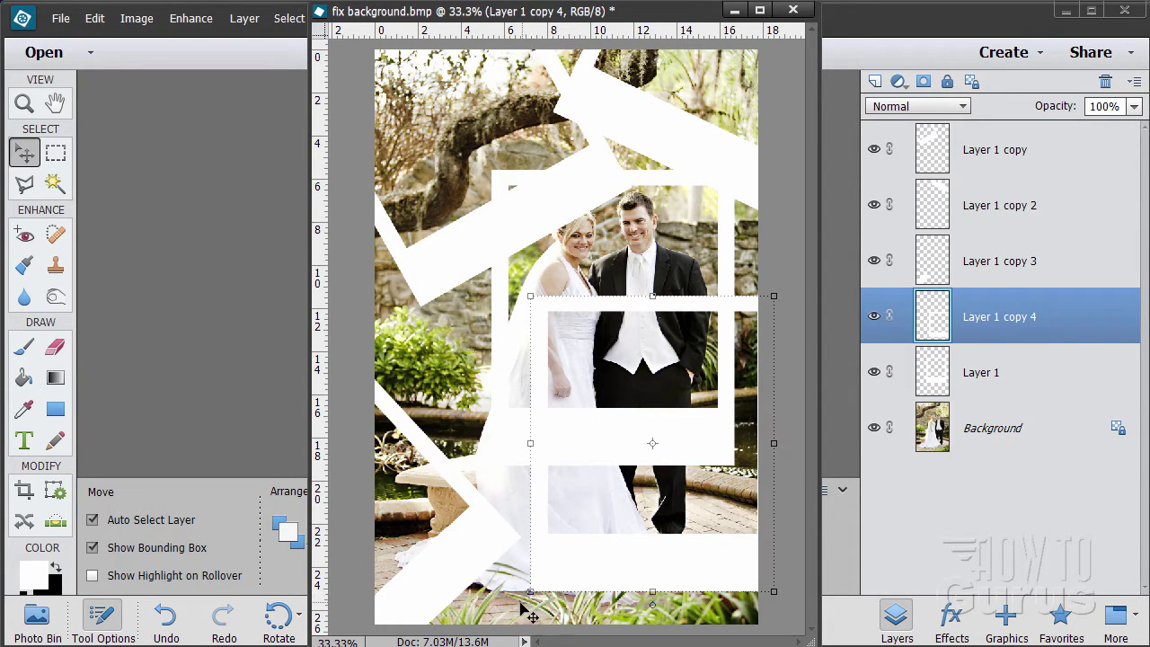
{"action": "left_click_drag", "start_coordinate": [527, 595], "coordinate": [518, 481]}
{"action": "left_click_drag", "start_coordinate": [549, 523], "coordinate": [661, 607]}
{"action": "left_click", "coordinate": [721, 619]}
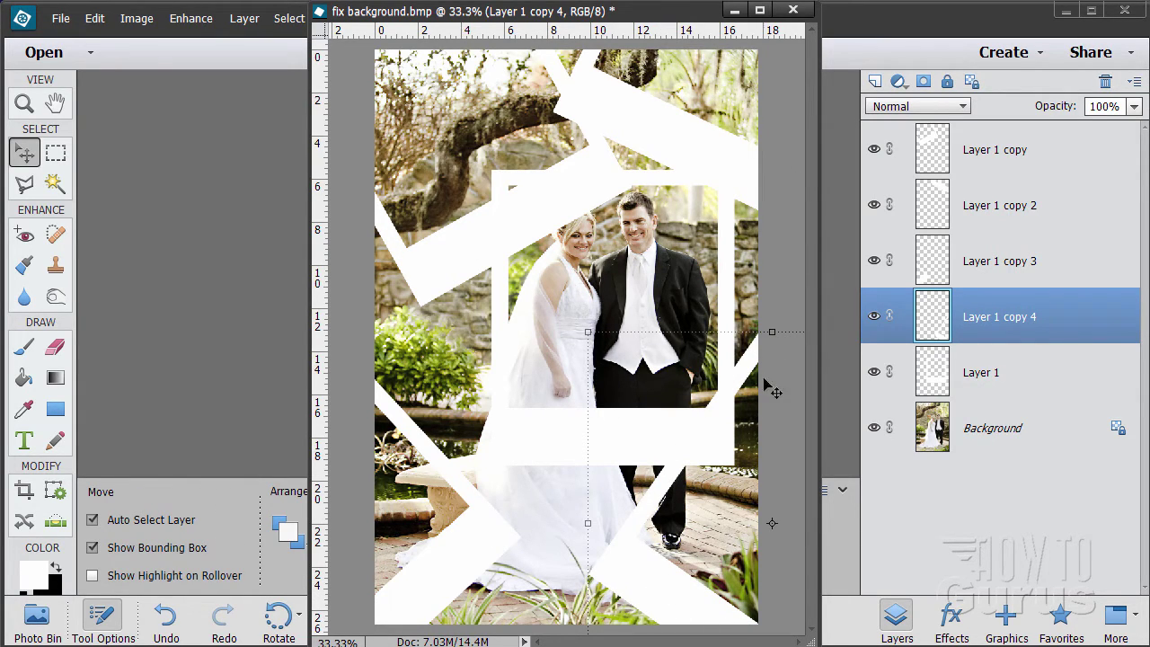
Bring Layer 1 to the top of the layer stack and select its picture opening with the Magic Wand
{"action": "left_click", "coordinate": [984, 378]}
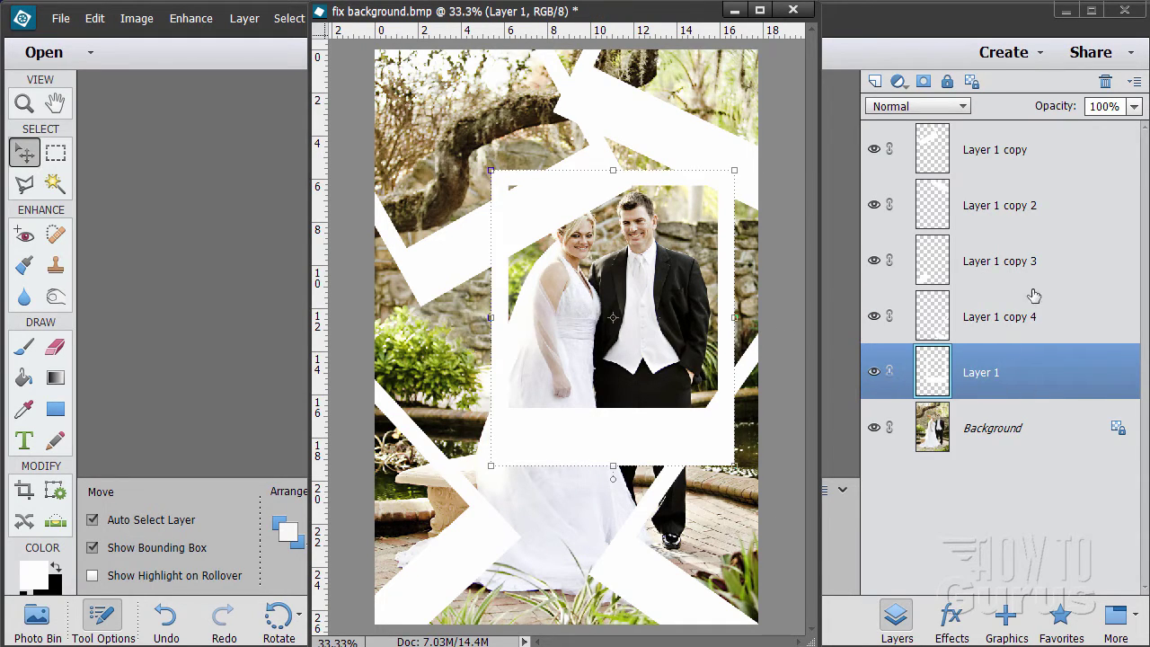
{"action": "left_click_drag", "start_coordinate": [1013, 384], "coordinate": [1021, 144]}
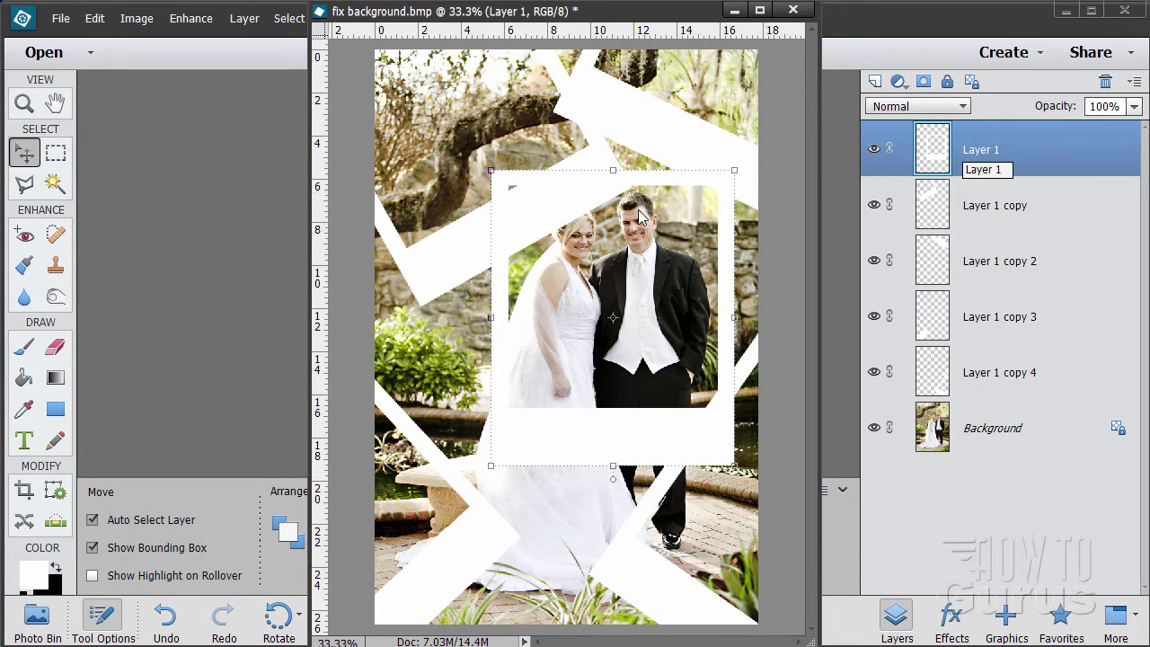
{"action": "left_click", "coordinate": [52, 185]}
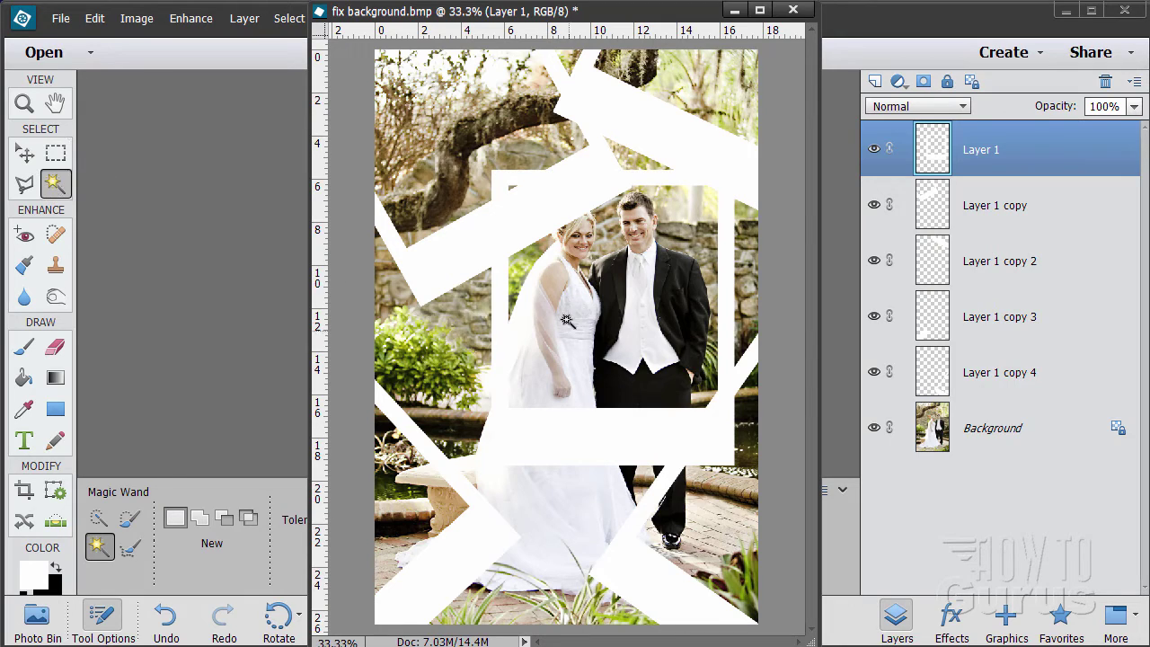
{"action": "left_click", "coordinate": [616, 310]}
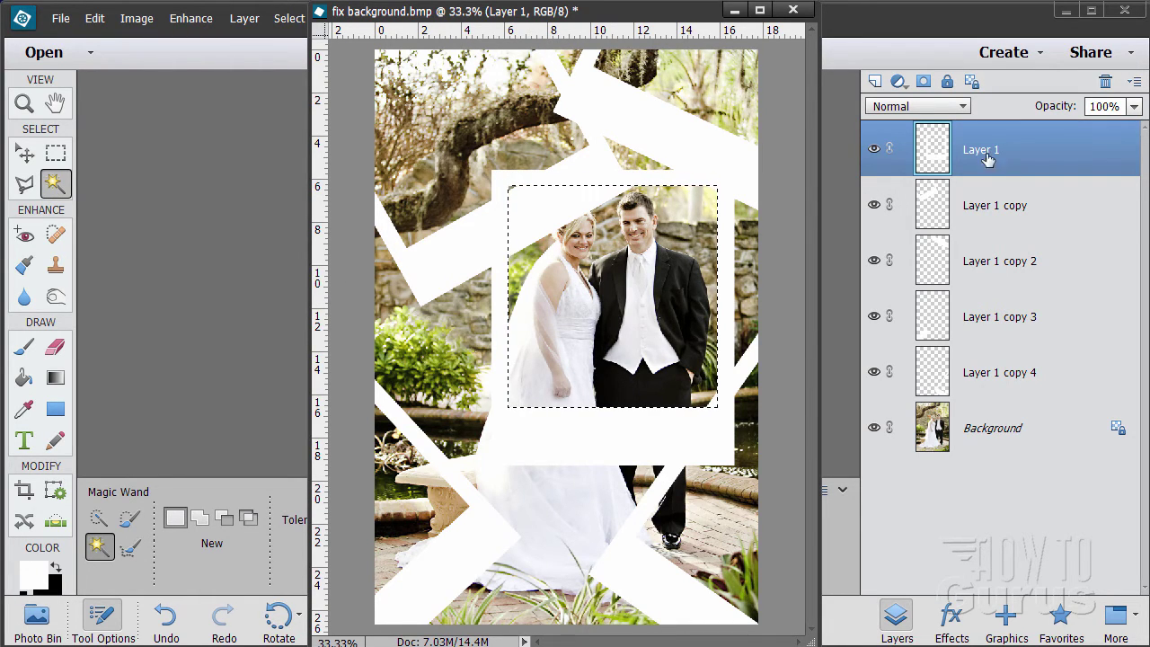
Fill the selected center opening with black on a new layer above Layer 1, then deselect
{"action": "left_click", "coordinate": [874, 81]}
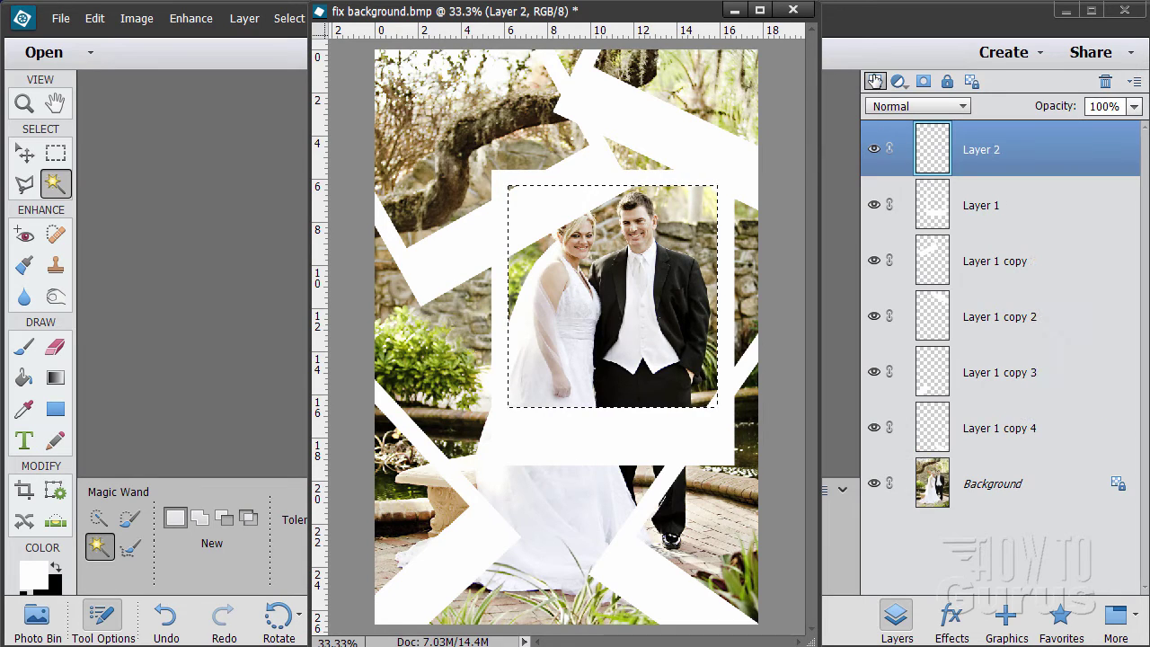
{"action": "left_click", "coordinate": [56, 569]}
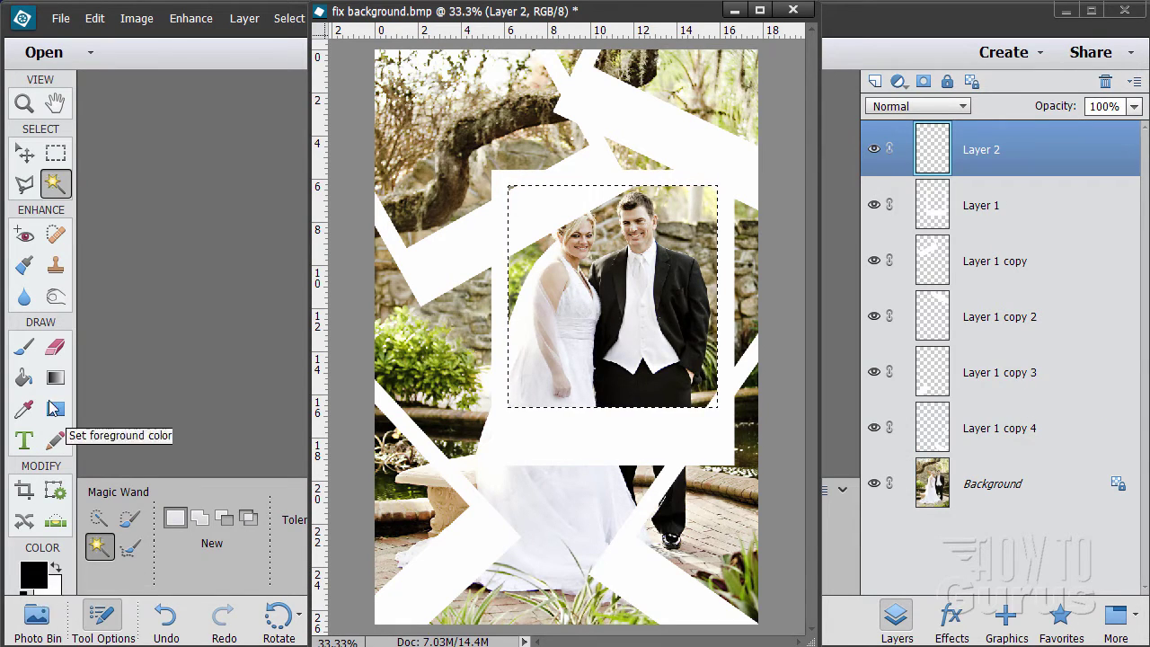
{"action": "left_click", "coordinate": [25, 377]}
{"action": "left_click", "coordinate": [581, 334]}
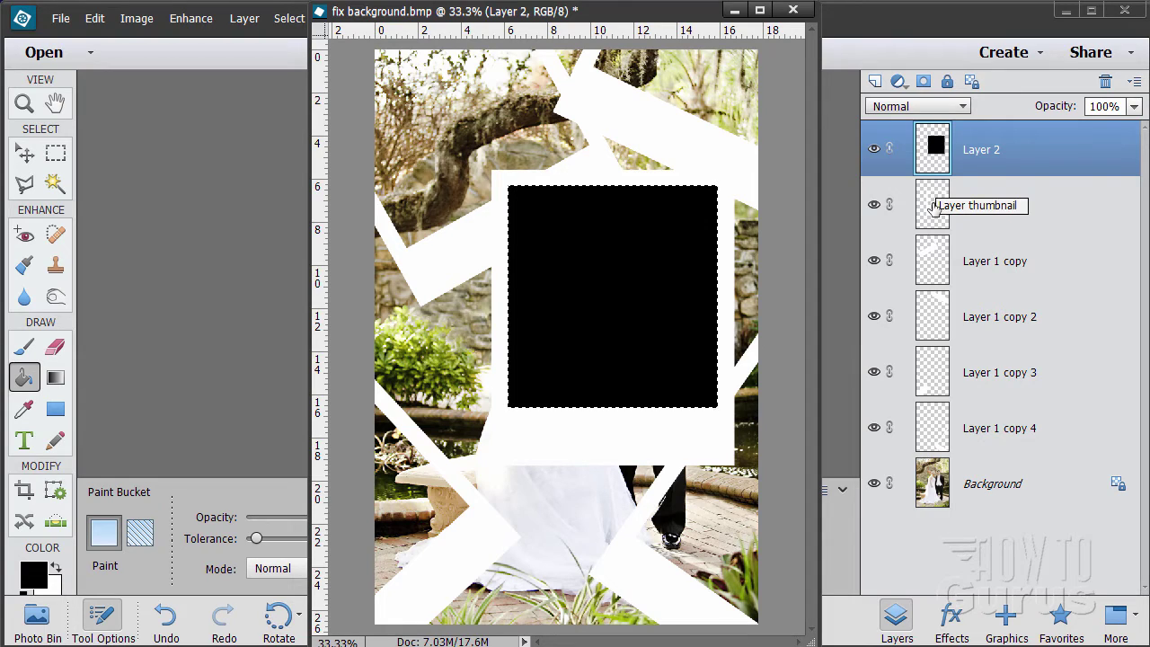
{"action": "left_click", "coordinate": [289, 18]}
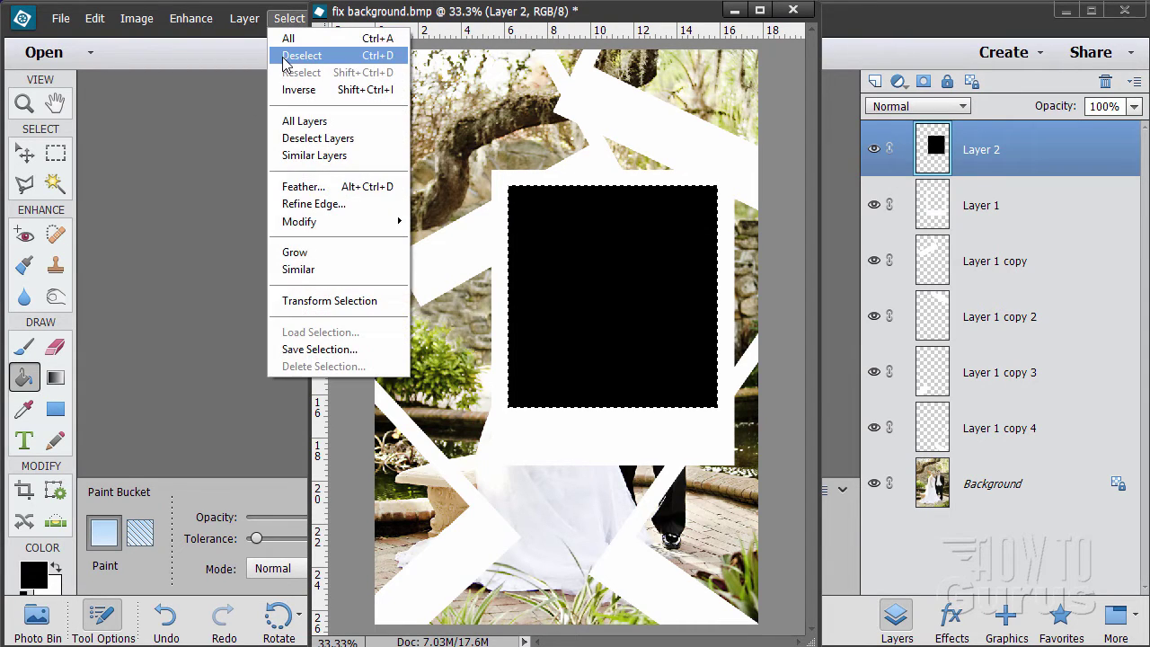
{"action": "left_click", "coordinate": [298, 51]}
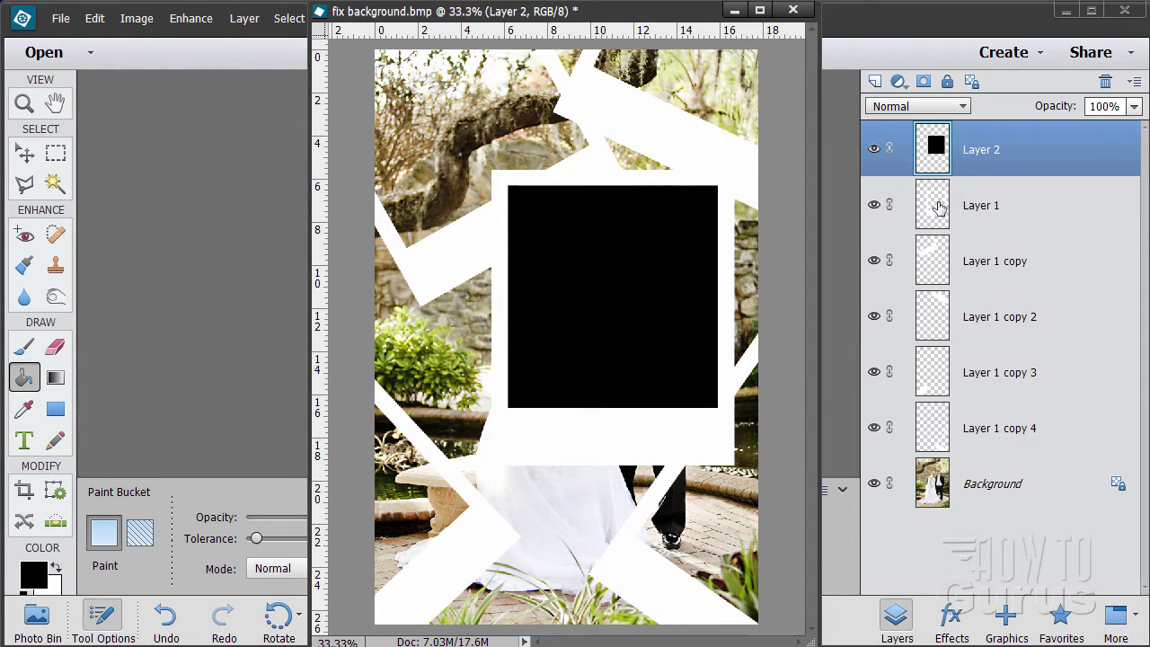
Select the upper-left polaroid's opening on Layer 1 copy, fill it with black on a new layer directly above, and deselect
{"action": "left_click", "coordinate": [986, 262]}
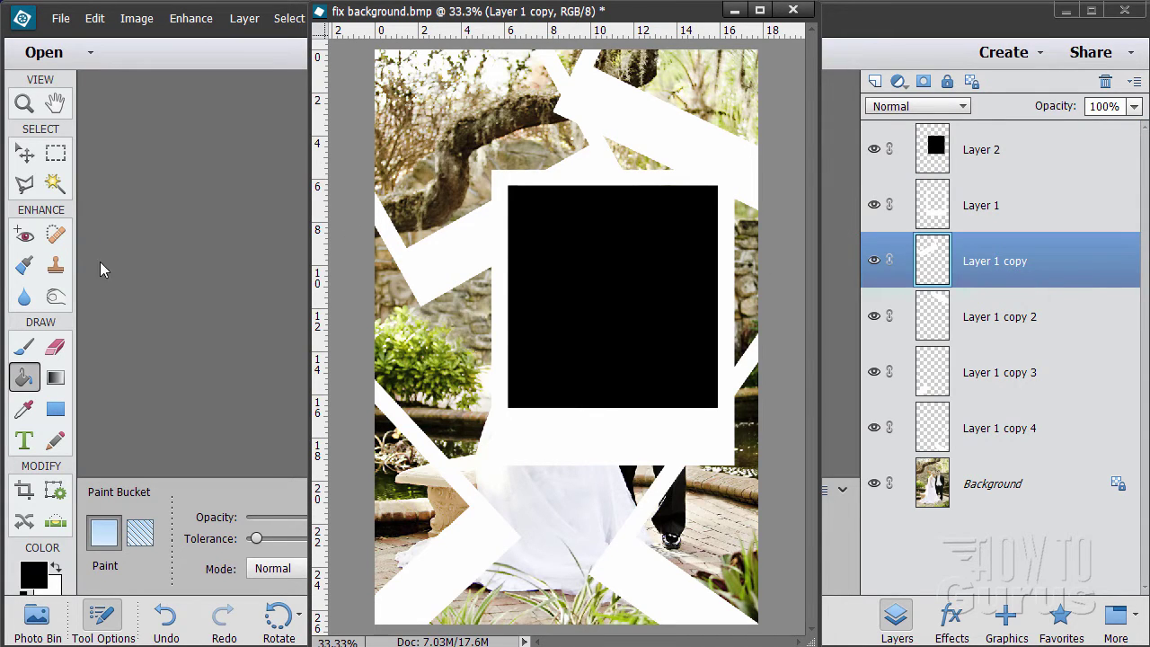
{"action": "left_click", "coordinate": [55, 183]}
{"action": "left_click", "coordinate": [426, 158]}
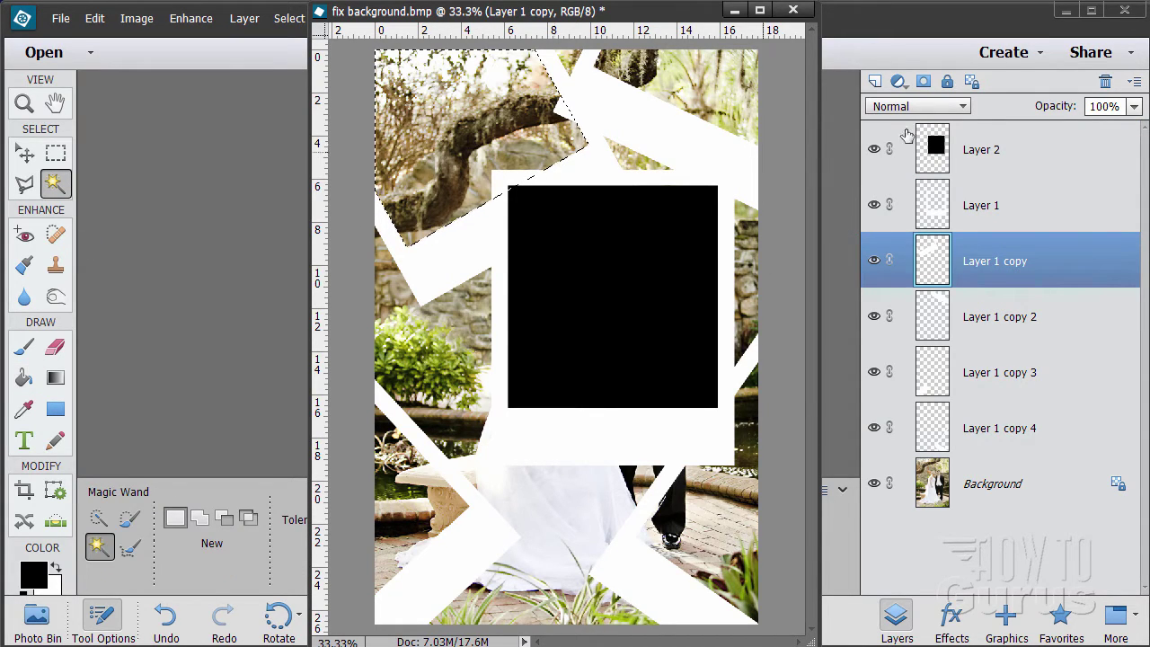
{"action": "left_click", "coordinate": [876, 82]}
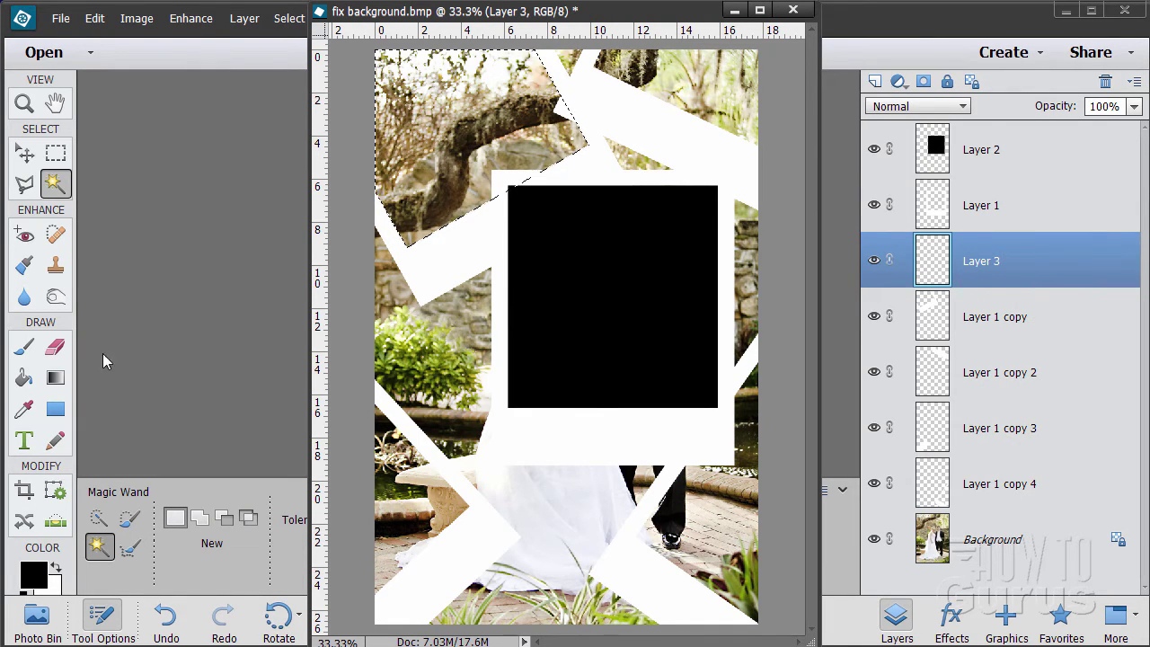
{"action": "left_click", "coordinate": [24, 381]}
{"action": "left_click", "coordinate": [437, 170]}
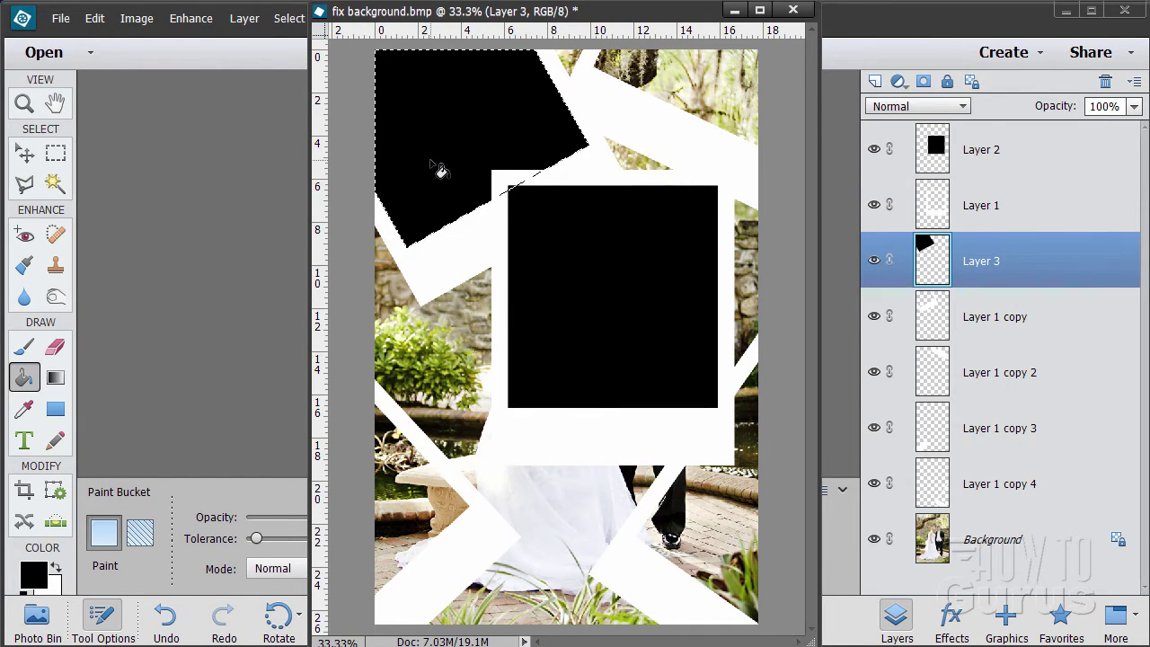
{"action": "left_click", "coordinate": [289, 18]}
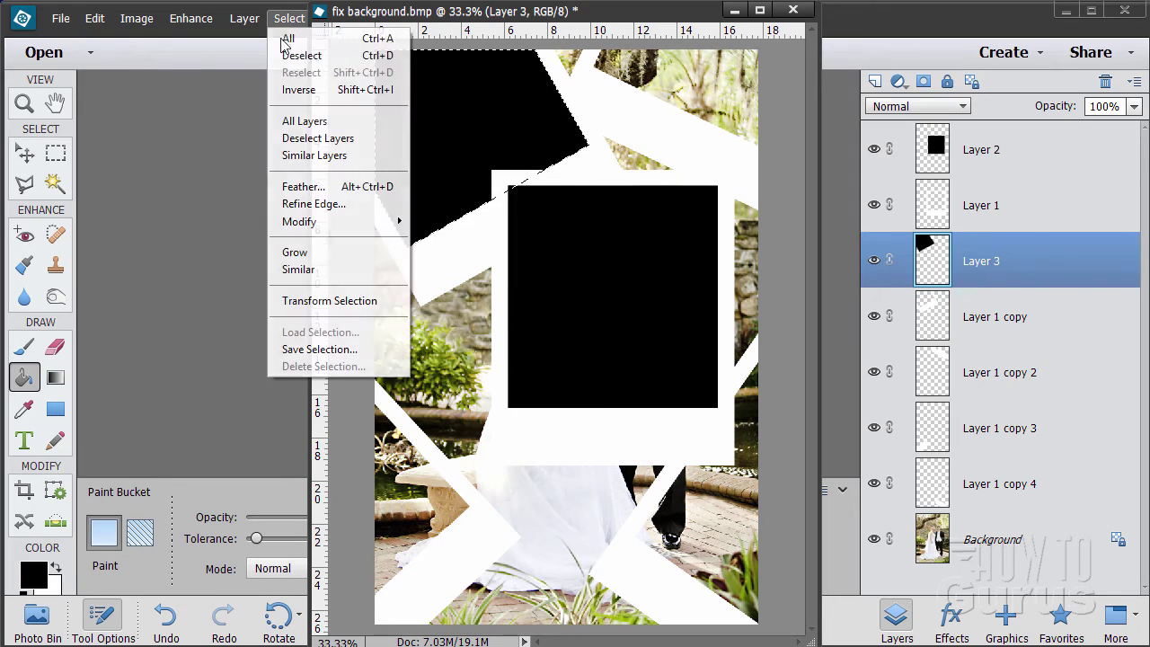
{"action": "left_click", "coordinate": [303, 52]}
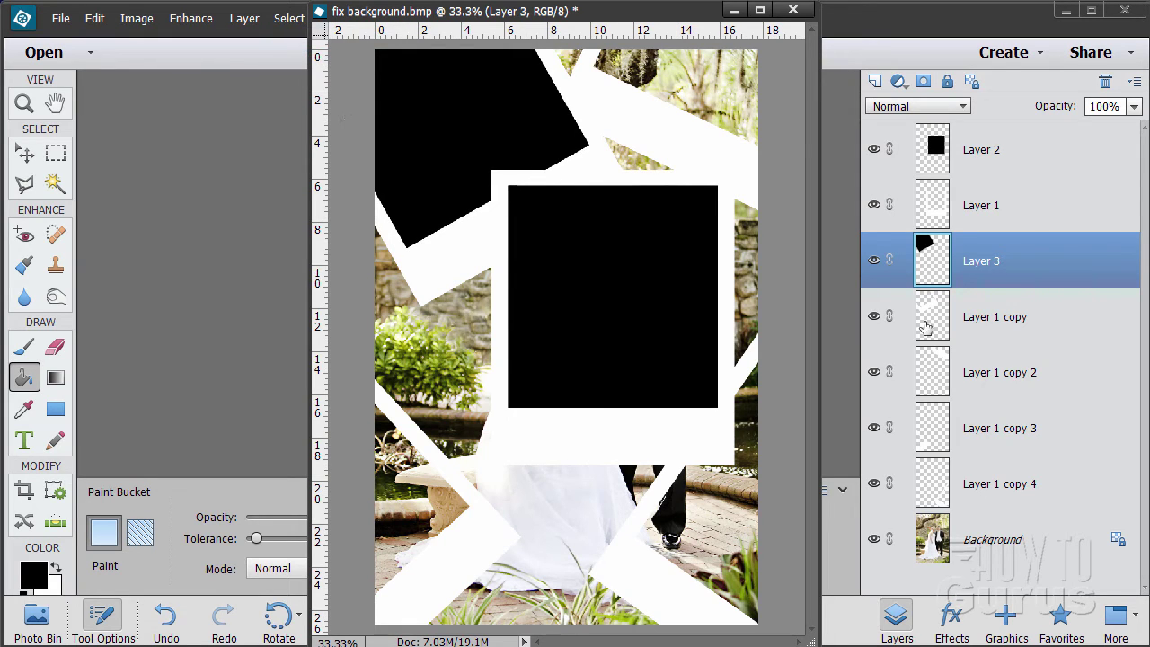
Select the upper-right polaroid's opening on Layer 1 copy 2, fill it with black on a new layer directly above, and deselect
{"action": "left_click", "coordinate": [995, 373]}
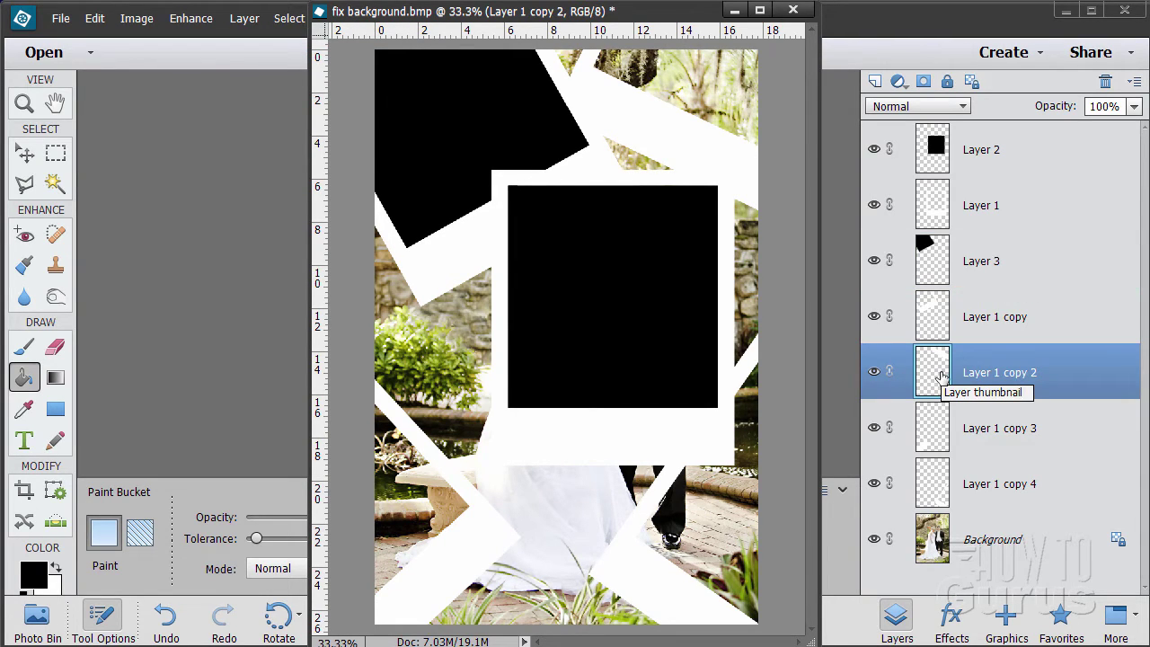
{"action": "left_click", "coordinate": [55, 183]}
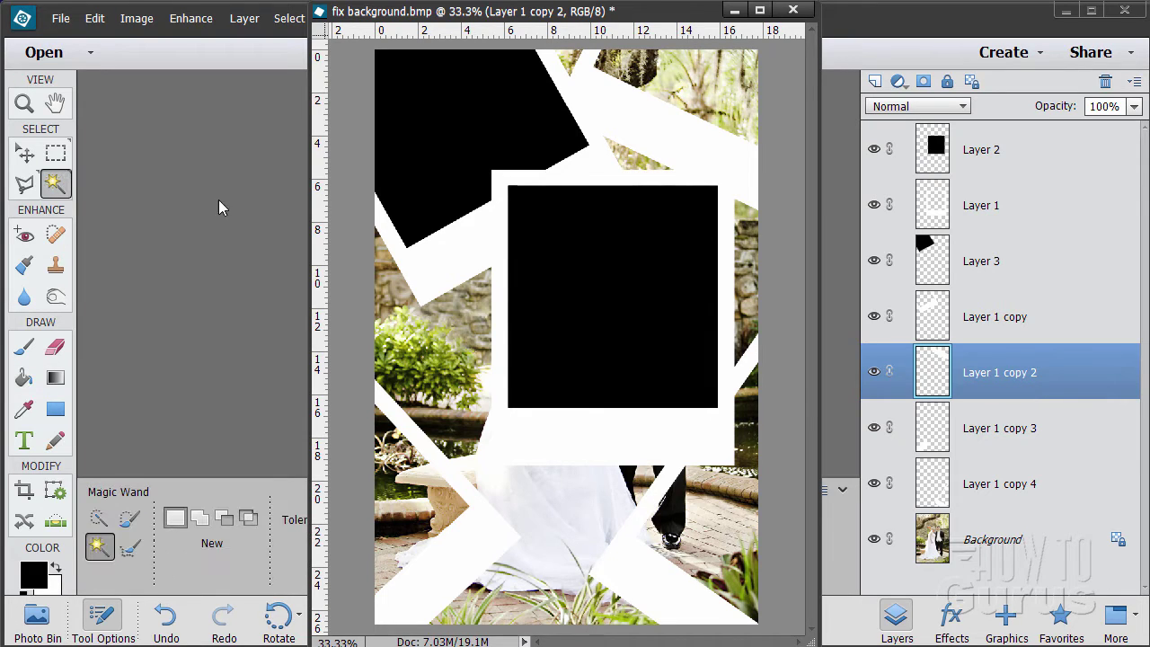
{"action": "left_click", "coordinate": [697, 97]}
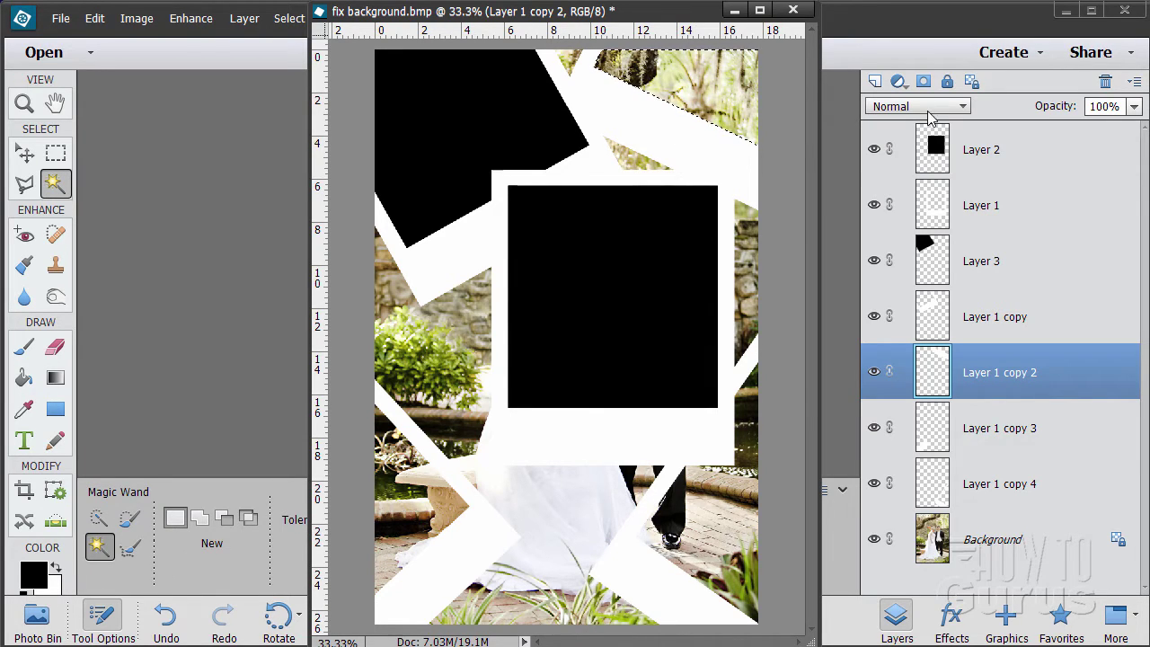
{"action": "left_click", "coordinate": [874, 81]}
{"action": "left_click", "coordinate": [24, 377]}
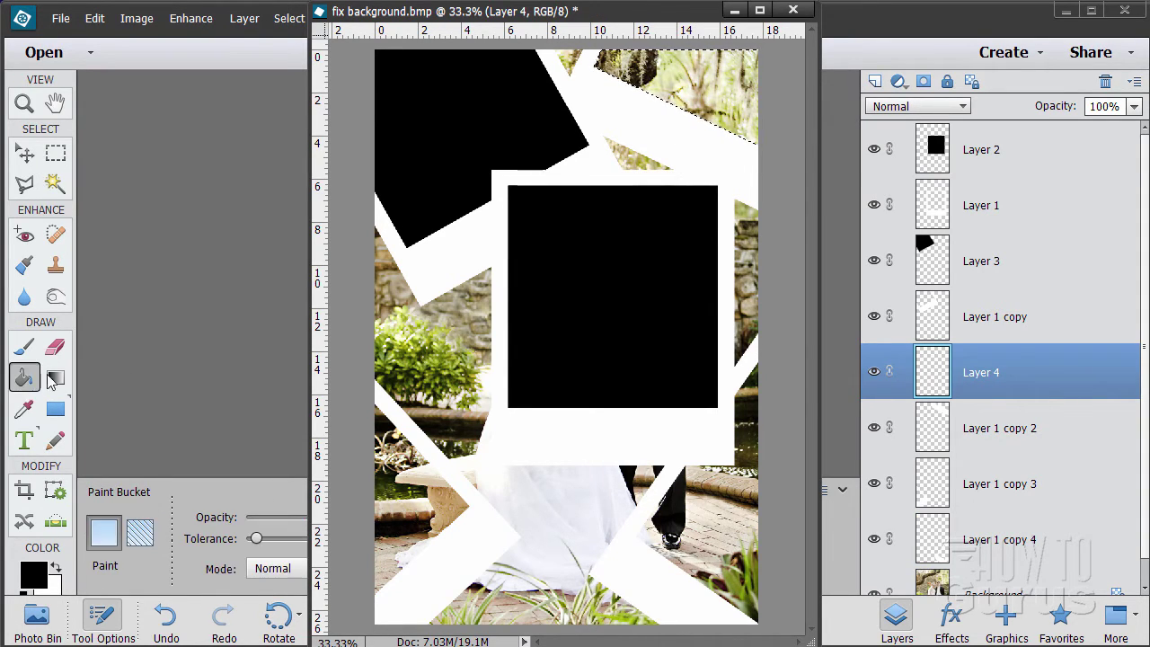
{"action": "left_click", "coordinate": [718, 99]}
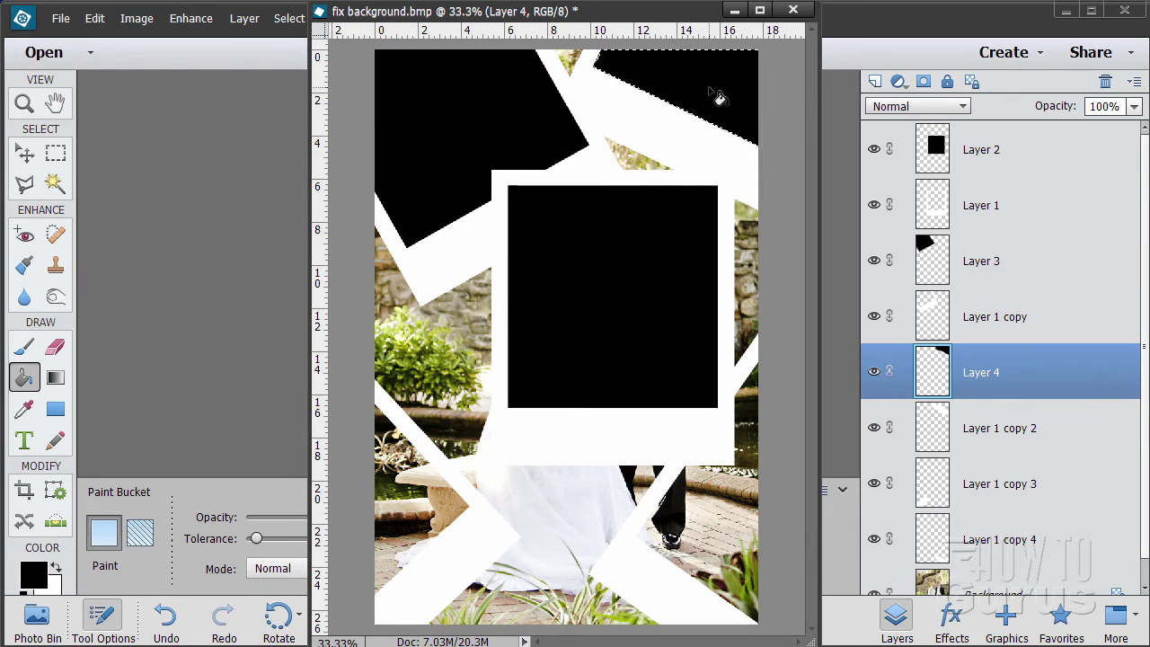
{"action": "left_click", "coordinate": [289, 18]}
{"action": "left_click", "coordinate": [314, 54]}
Select the lower-left polaroid's opening on Layer 1 copy 3, fill it with black on a new layer directly above, and deselect
{"action": "left_click", "coordinate": [935, 495]}
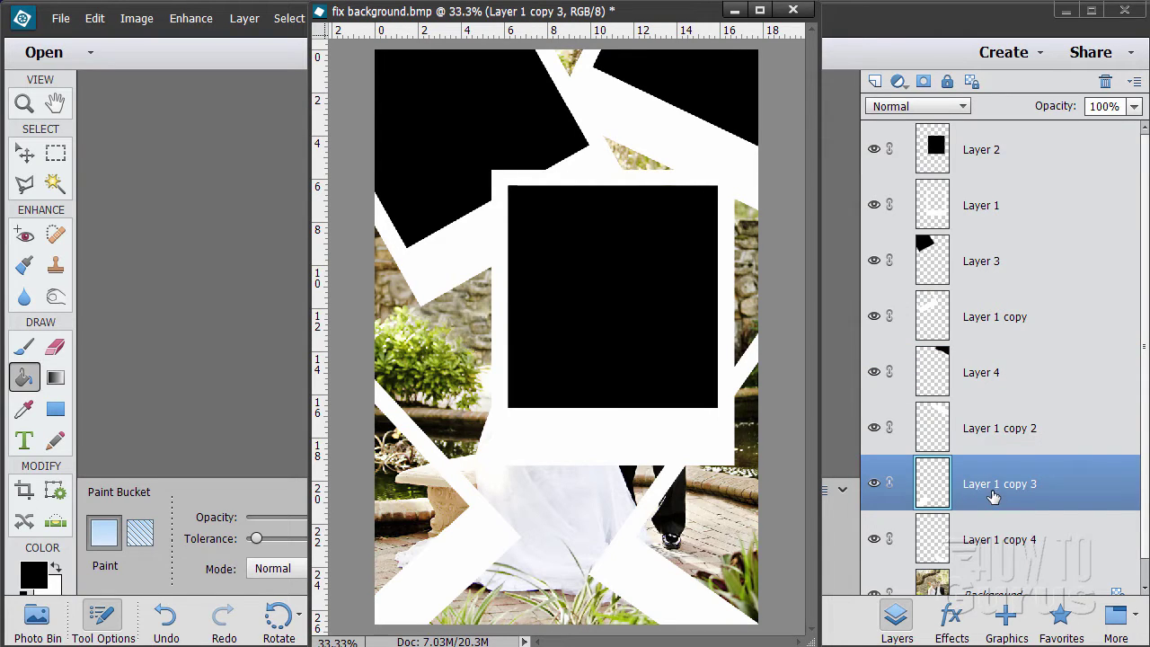
{"action": "left_click", "coordinate": [54, 184]}
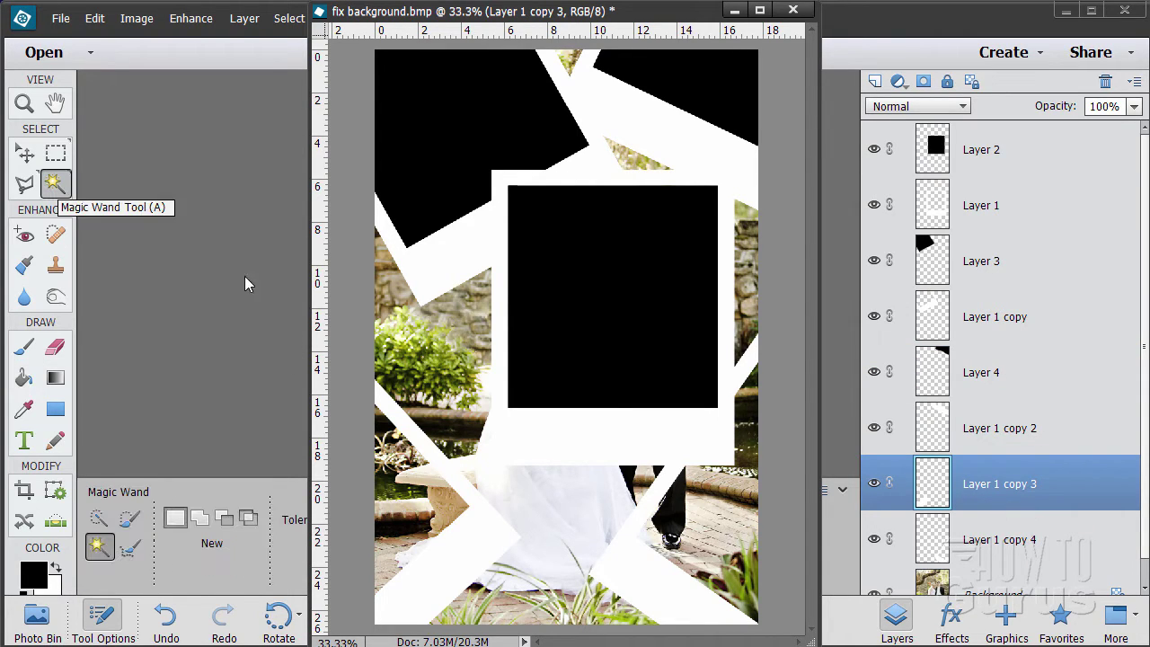
{"action": "left_click", "coordinate": [420, 505]}
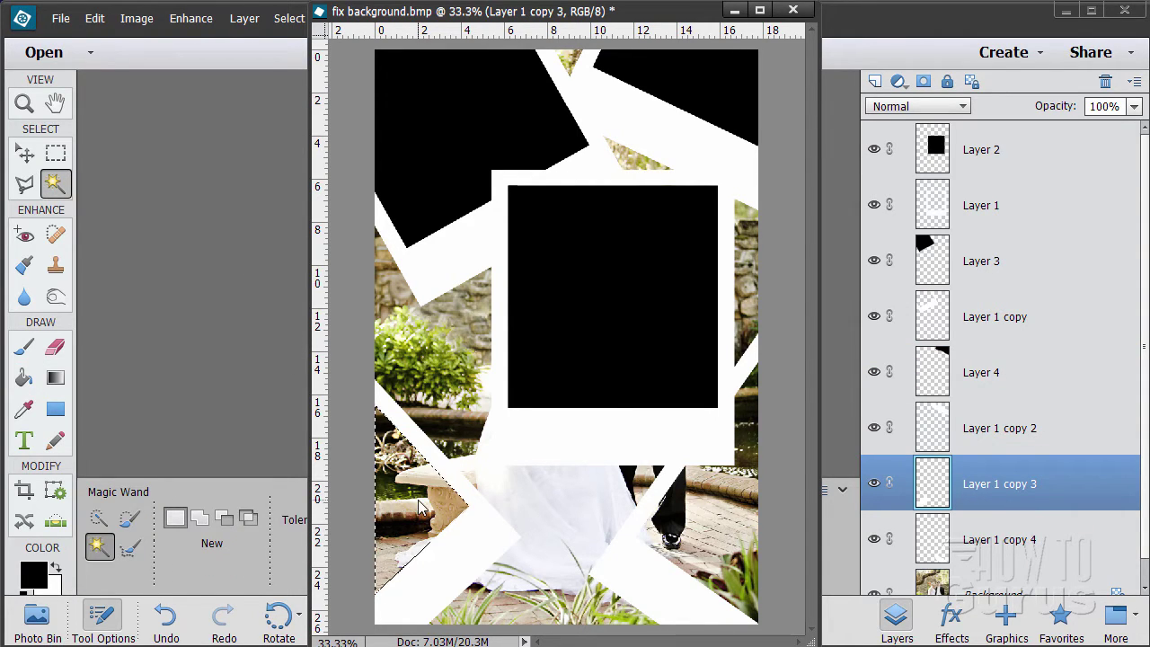
{"action": "left_click", "coordinate": [875, 82]}
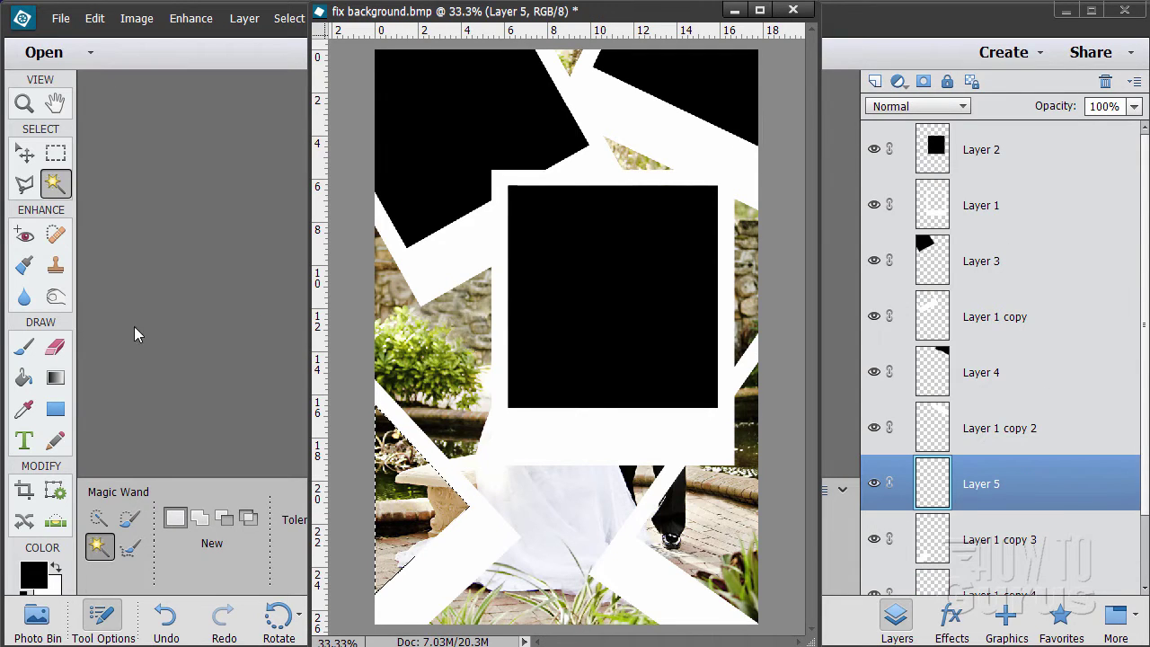
{"action": "left_click", "coordinate": [24, 377]}
{"action": "left_click", "coordinate": [419, 520]}
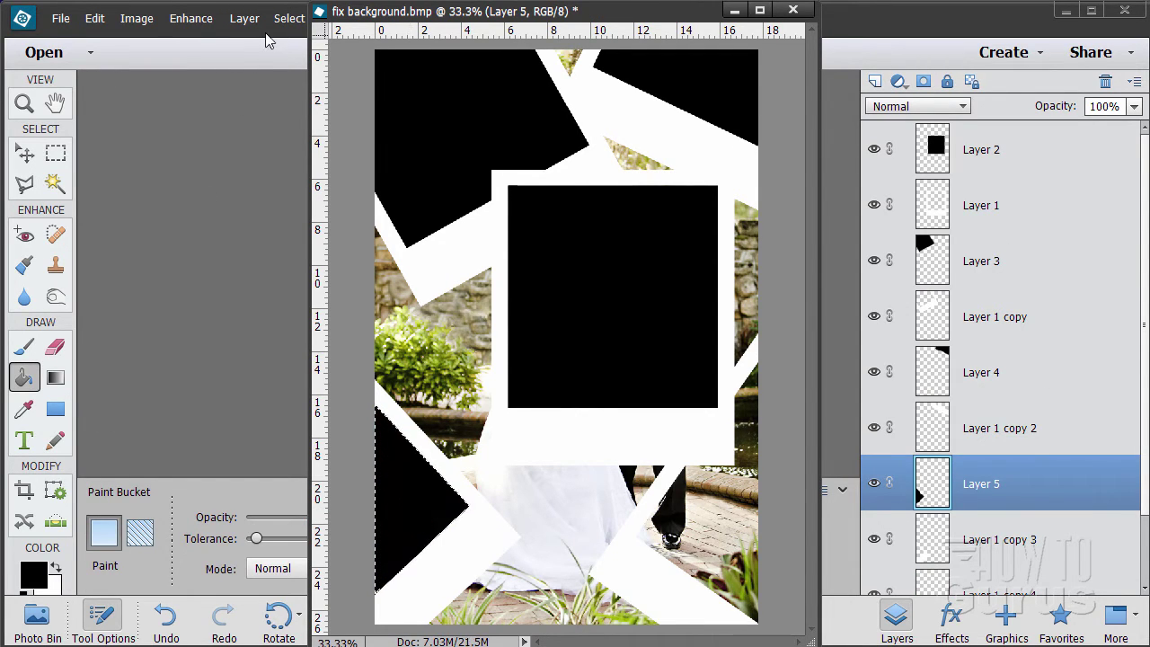
{"action": "left_click", "coordinate": [289, 18]}
{"action": "left_click", "coordinate": [293, 57]}
Select the lower-right polaroid's opening on Layer 1 copy 4, fill it with black on a new layer directly above, and deselect
{"action": "scroll", "coordinate": [1146, 493], "scroll_direction": "down", "scroll_amount": 3}
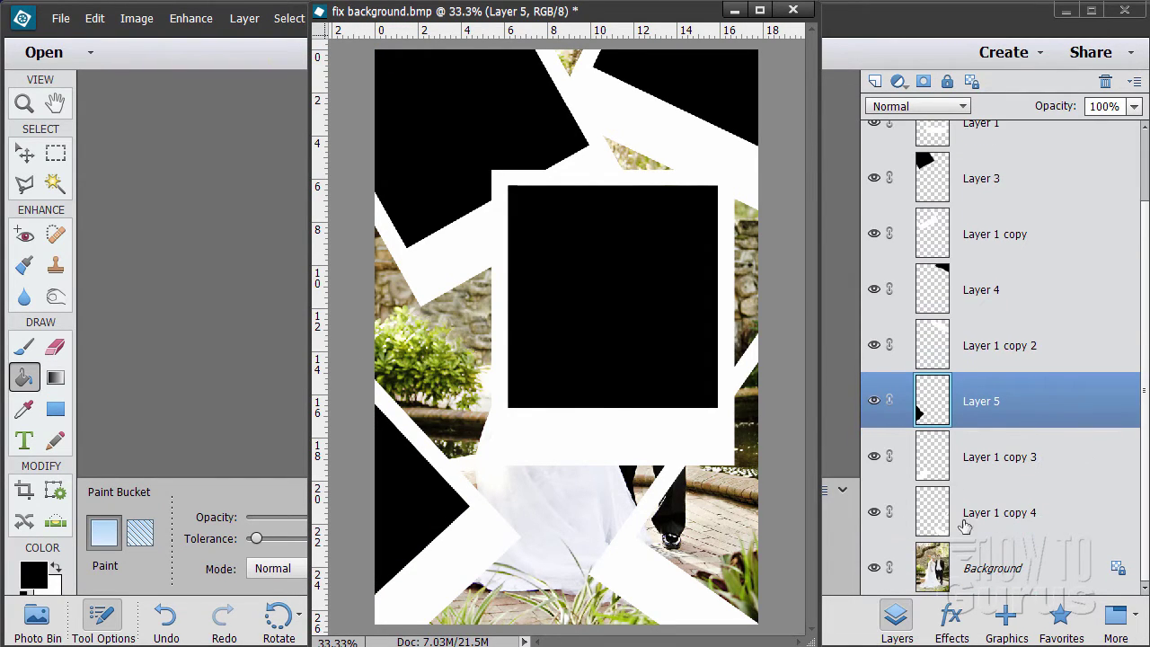
{"action": "left_click", "coordinate": [993, 528]}
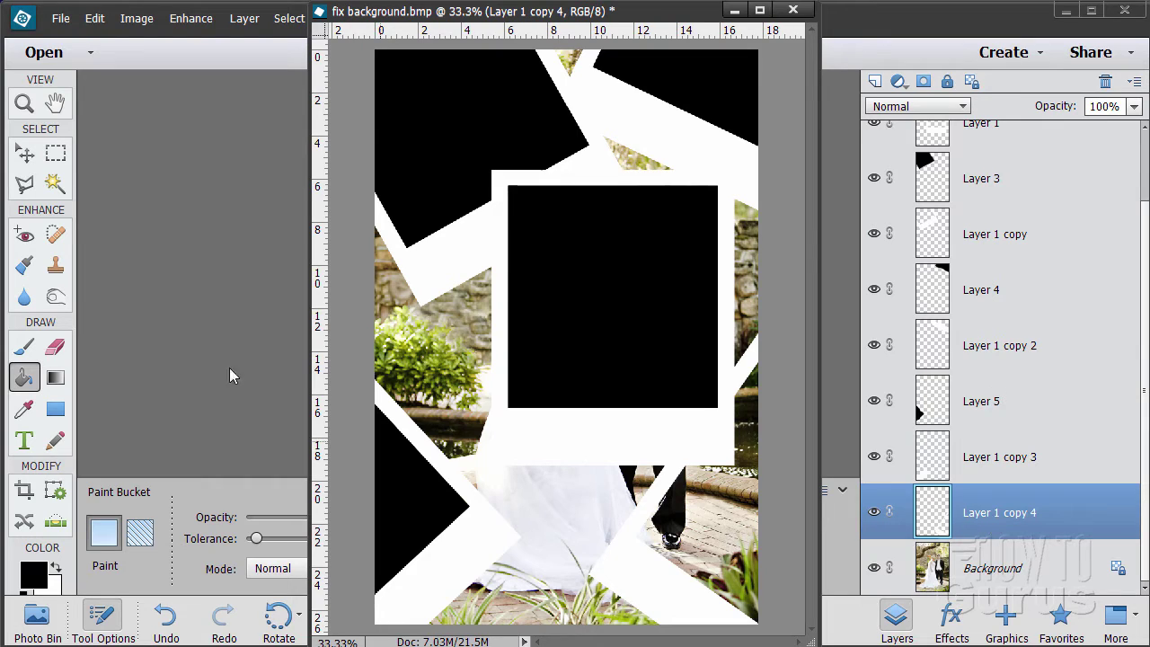
{"action": "left_click", "coordinate": [55, 184]}
{"action": "left_click", "coordinate": [735, 539]}
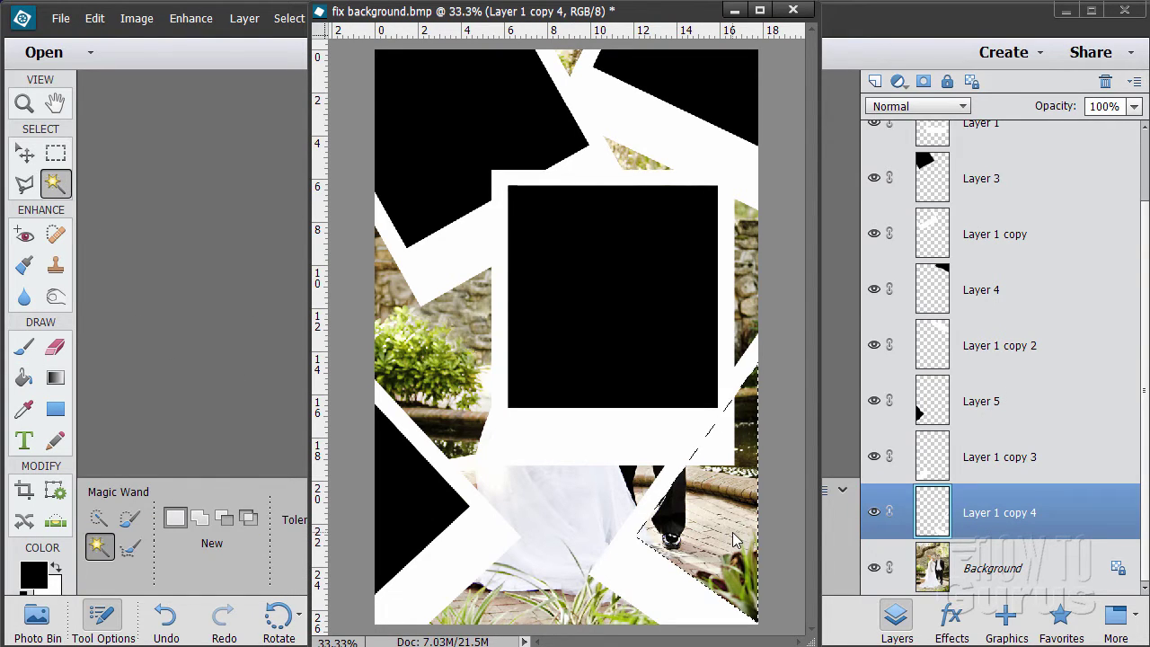
{"action": "key", "text": "ctrl+j"}
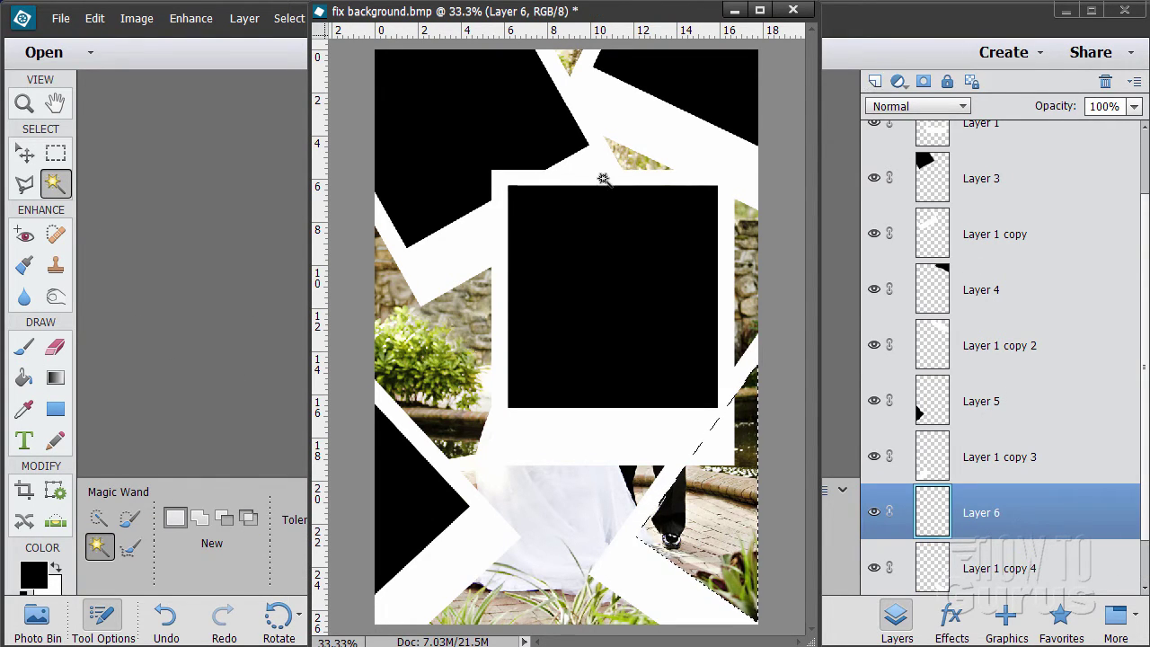
{"action": "left_click", "coordinate": [23, 377]}
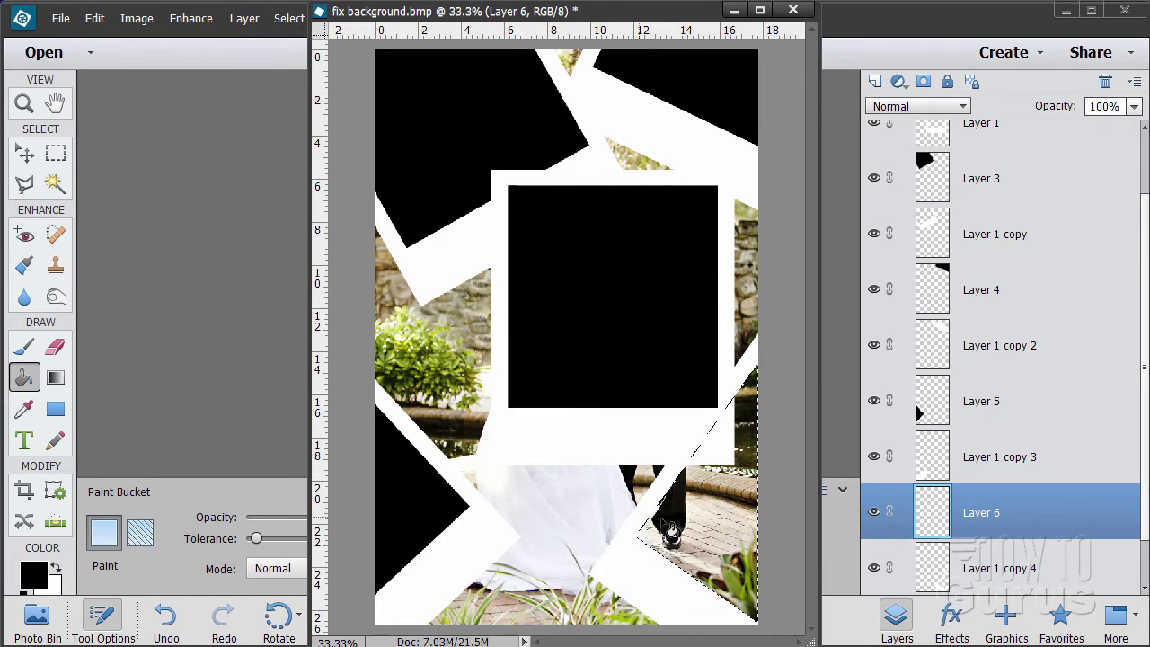
{"action": "left_click", "coordinate": [692, 521]}
{"action": "left_click", "coordinate": [289, 18]}
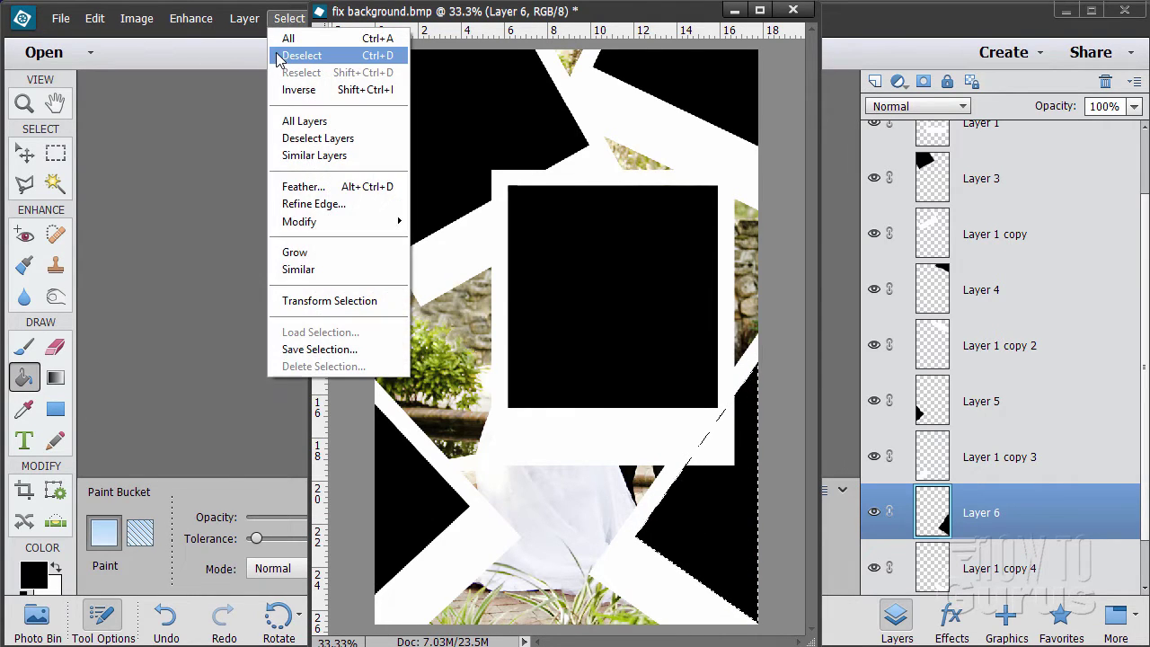
{"action": "left_click", "coordinate": [281, 55]}
Switch to the Move tool and duplicate the Background photo layer
{"action": "key", "text": "v"}
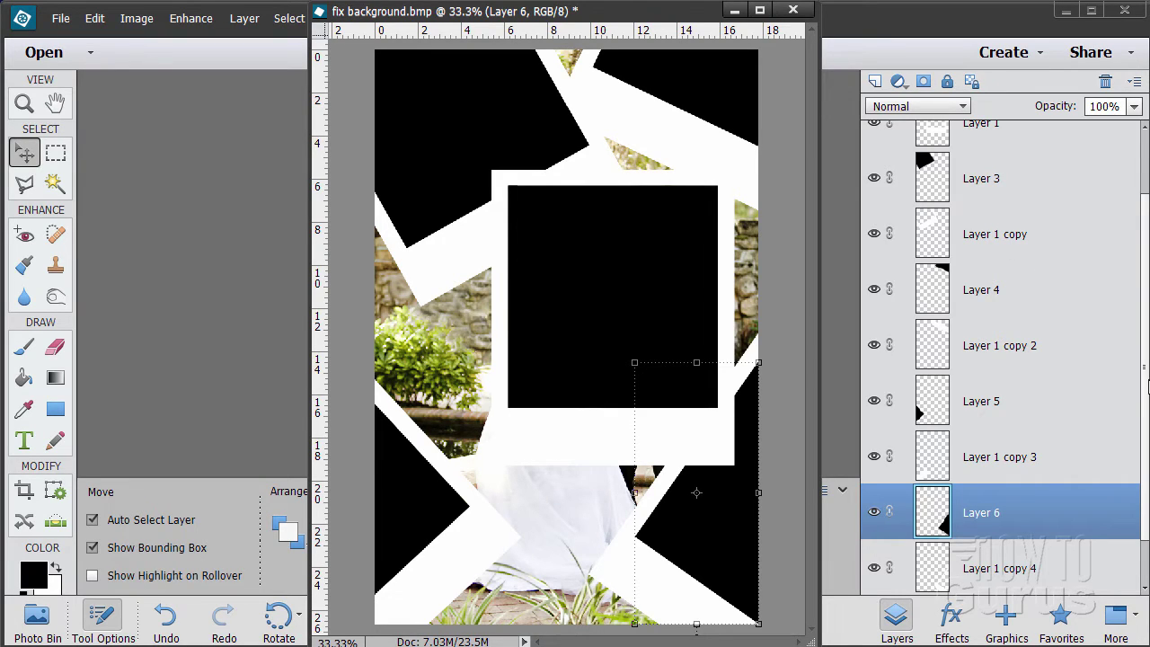
{"action": "scroll", "coordinate": [997, 539], "scroll_direction": "down", "scroll_amount": 1}
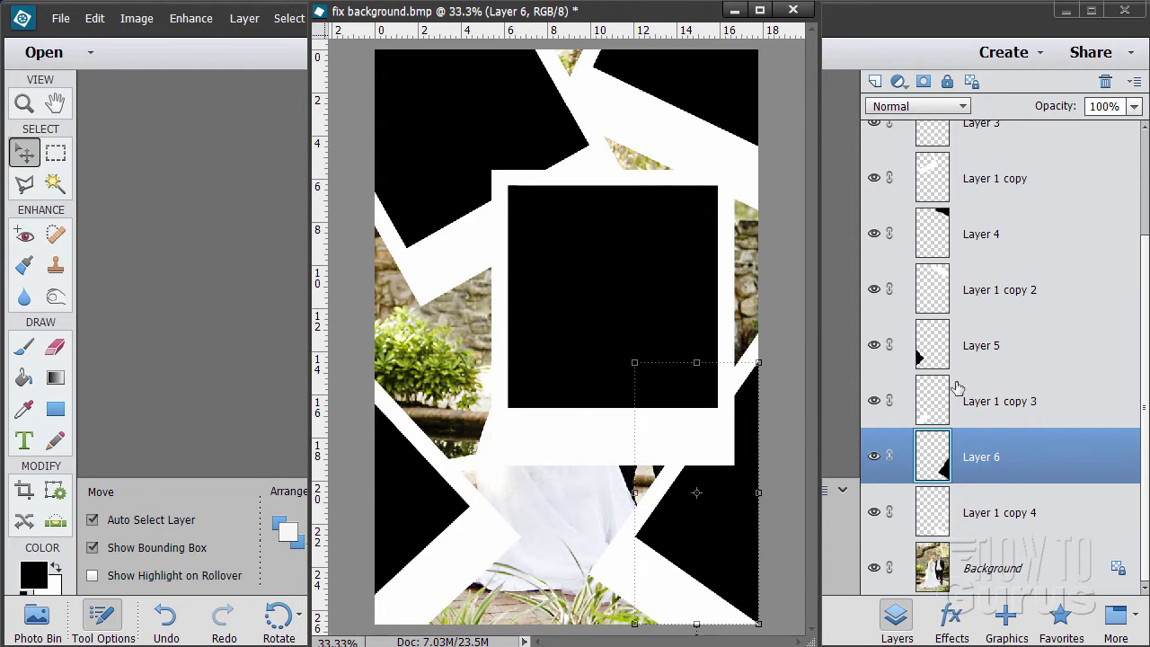
{"action": "left_click", "coordinate": [958, 344]}
{"action": "left_click", "coordinate": [958, 231]}
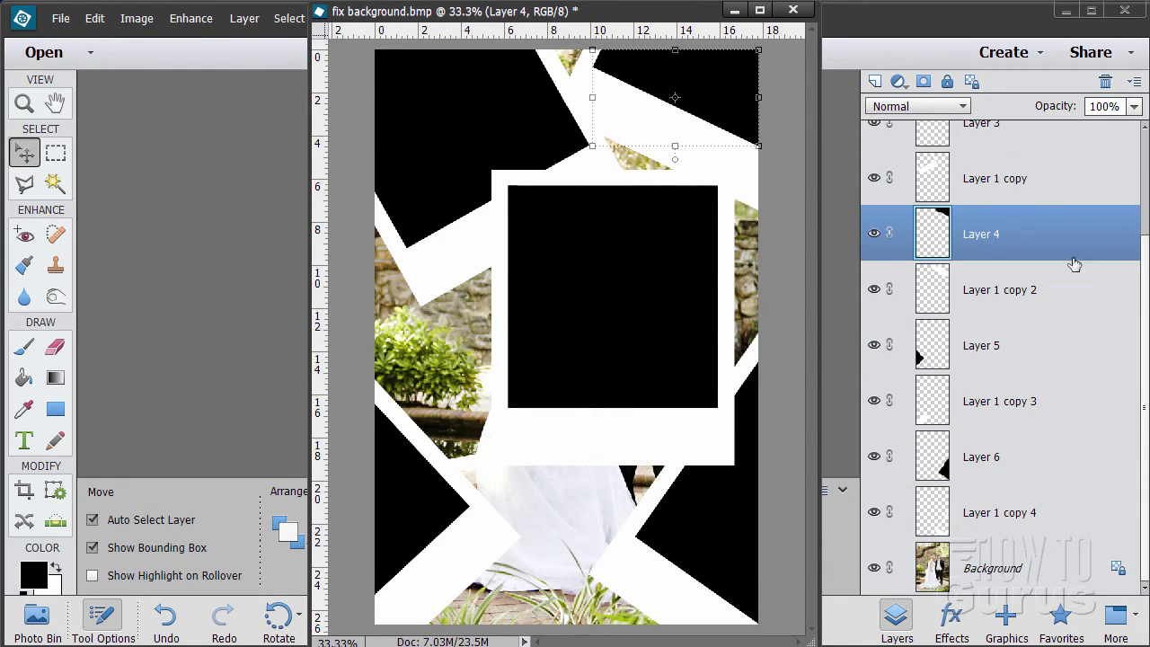
{"action": "left_click", "coordinate": [948, 580]}
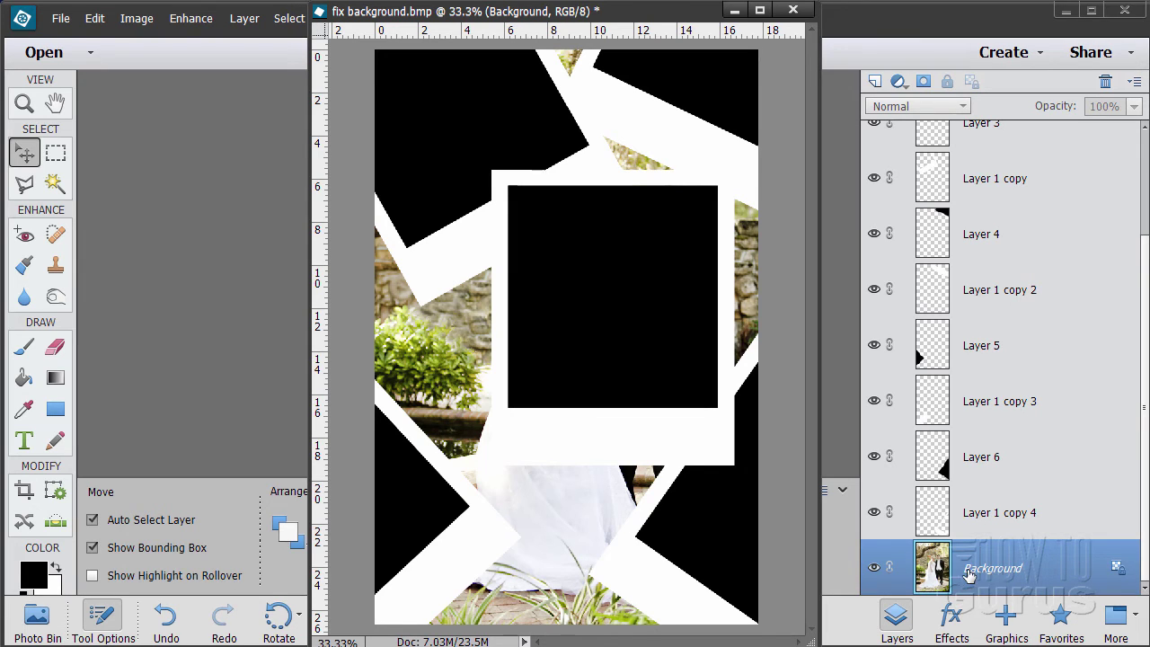
{"action": "left_click_drag", "start_coordinate": [969, 576], "coordinate": [875, 80]}
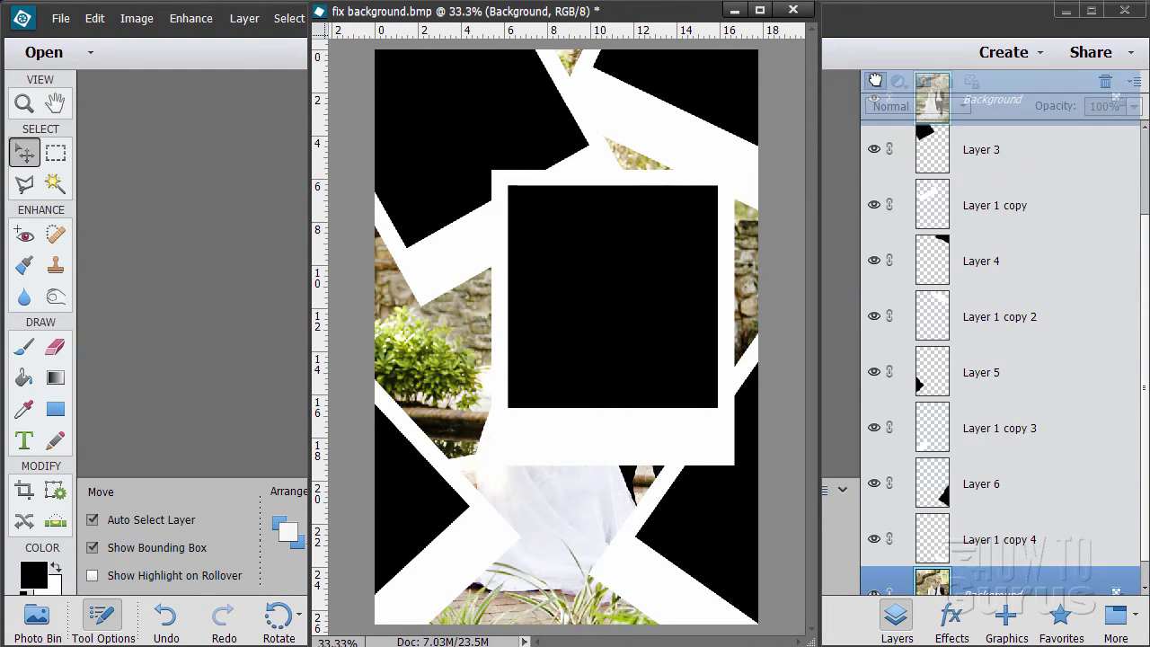
{"action": "left_click", "coordinate": [1140, 421]}
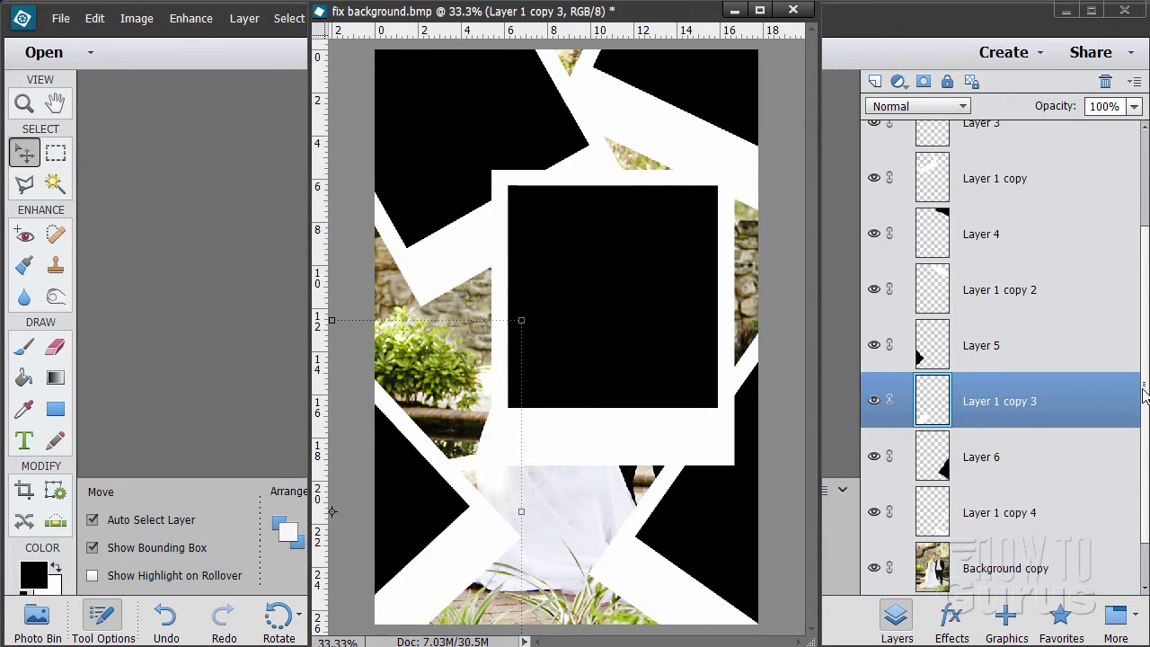
{"action": "scroll", "coordinate": [1143, 395], "scroll_direction": "down", "scroll_amount": 1}
Move the Background copy directly above Layer 6, then duplicate it twice, placing the duplicates directly above Layer 5 and Layer 4
{"action": "left_click", "coordinate": [1008, 514]}
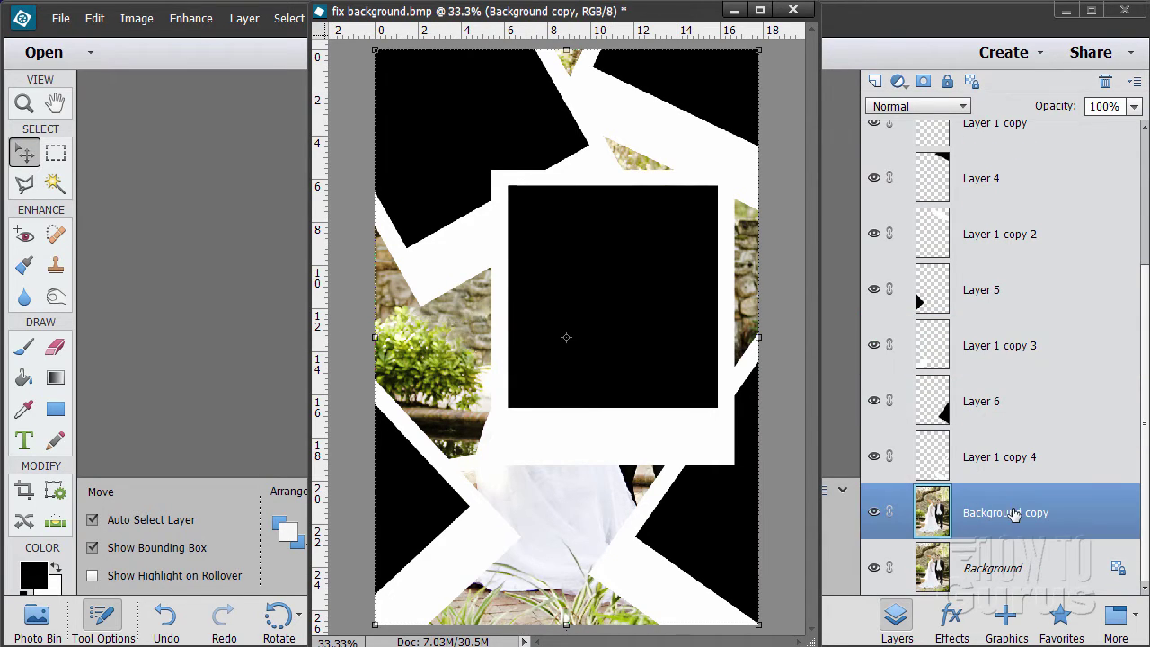
{"action": "left_click_drag", "start_coordinate": [1002, 519], "coordinate": [875, 80]}
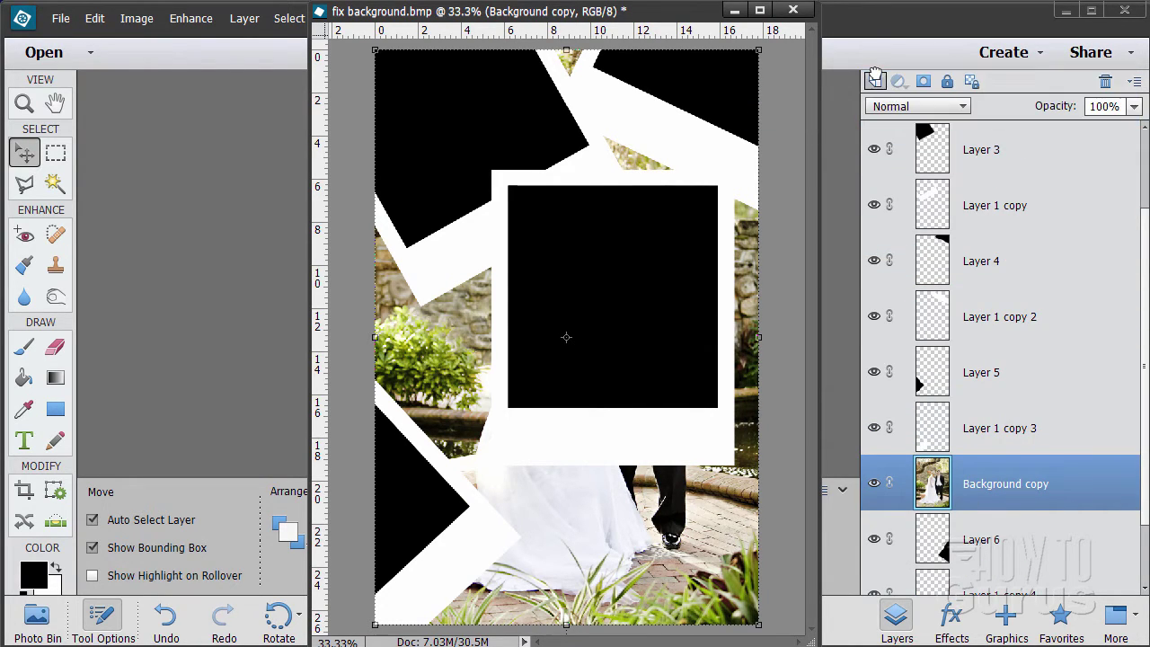
{"action": "left_click_drag", "start_coordinate": [1022, 479], "coordinate": [875, 79]}
{"action": "left_click_drag", "start_coordinate": [997, 428], "coordinate": [987, 292]}
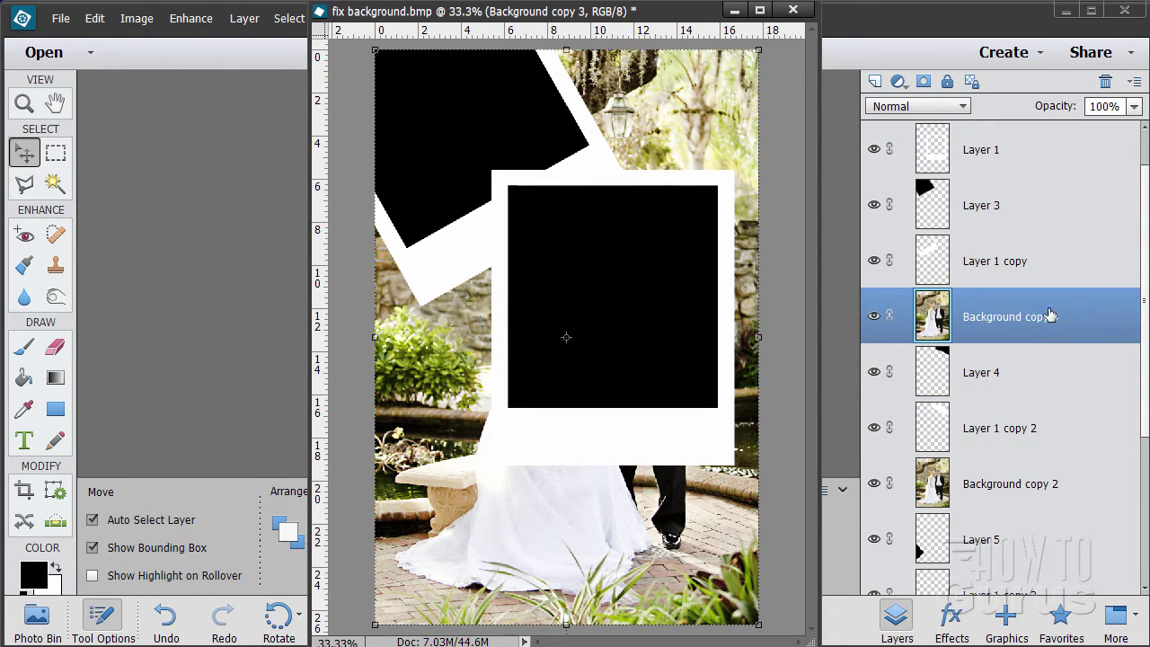
Duplicate the photo layer above Layer 4 twice more, placing one copy directly above Layer 3 and the other above Layer 2
{"action": "scroll", "coordinate": [1149, 356], "scroll_direction": "up", "scroll_amount": 1}
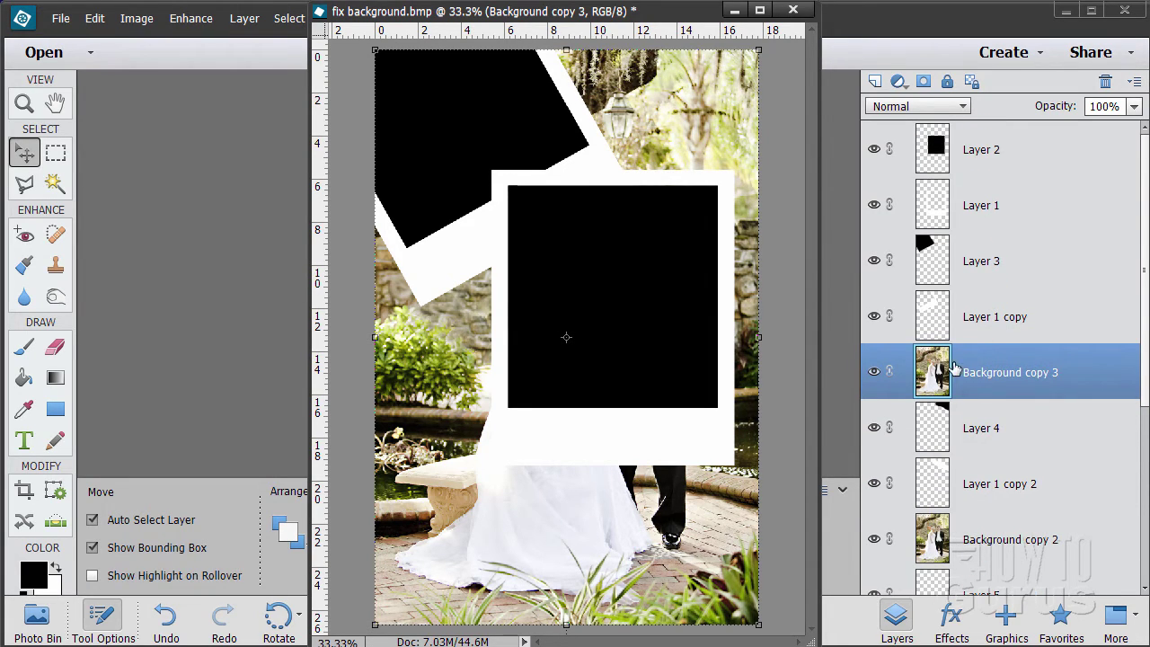
{"action": "left_click_drag", "start_coordinate": [956, 368], "coordinate": [876, 82]}
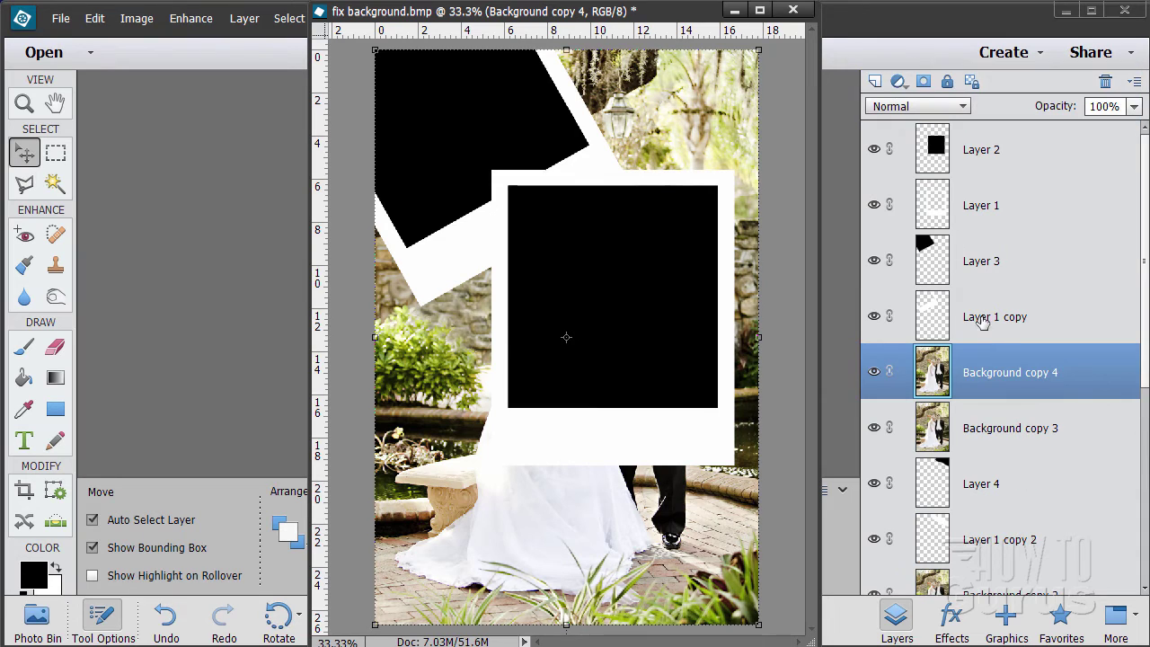
{"action": "left_click_drag", "start_coordinate": [986, 360], "coordinate": [876, 82]}
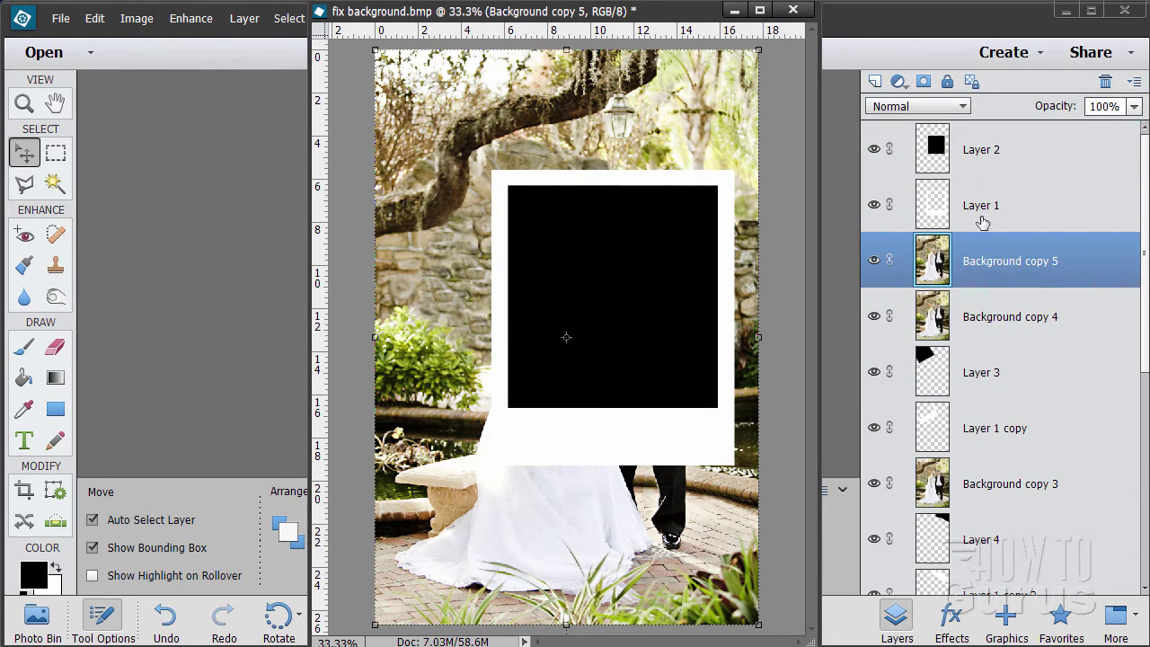
{"action": "left_click_drag", "start_coordinate": [988, 256], "coordinate": [979, 125]}
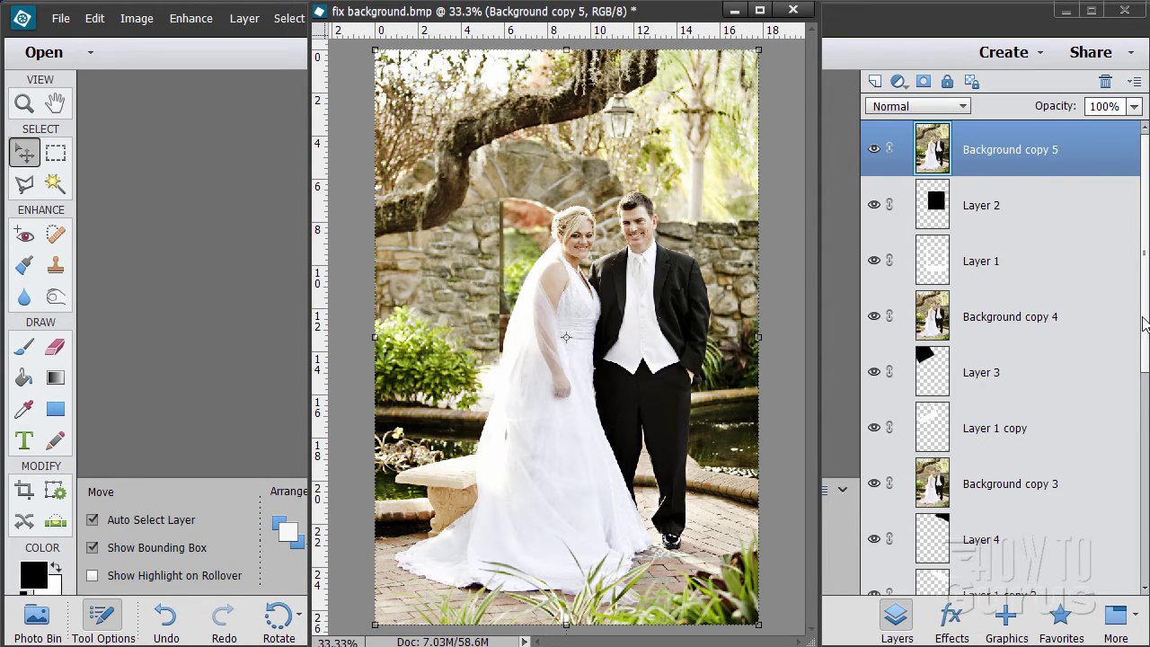
Examine the layer stack to check that each polaroid frame has its black opening layer and a photo copy directly above
{"action": "scroll", "coordinate": [1033, 323], "scroll_direction": "down", "scroll_amount": 5}
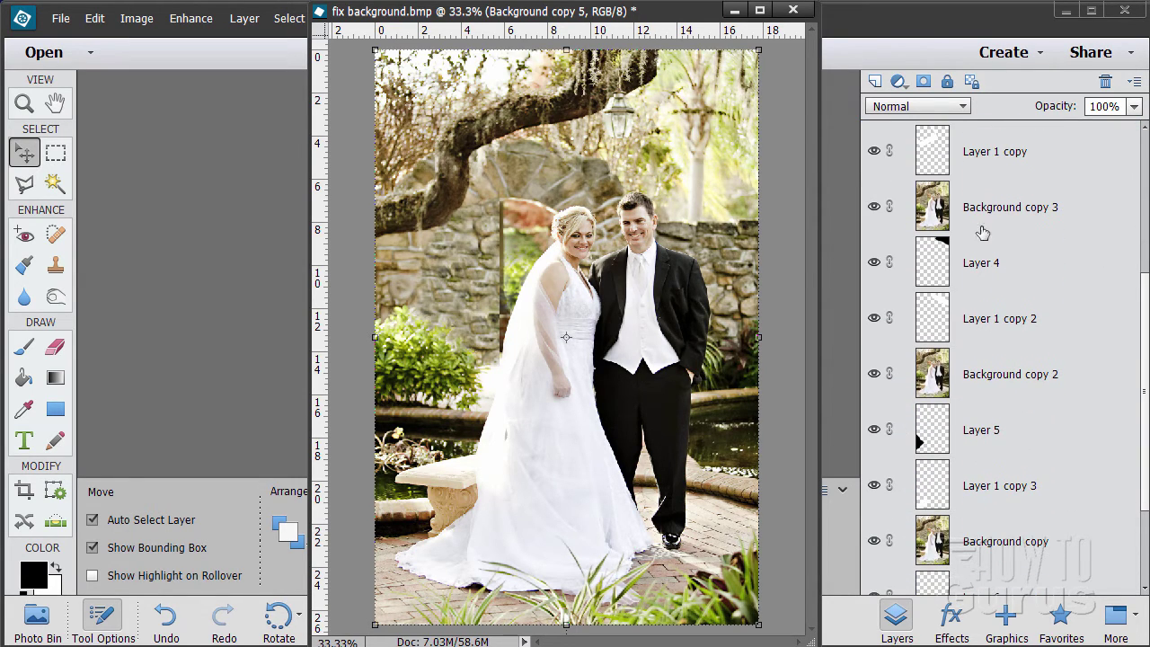
{"action": "scroll", "coordinate": [988, 324], "scroll_direction": "down", "scroll_amount": 2}
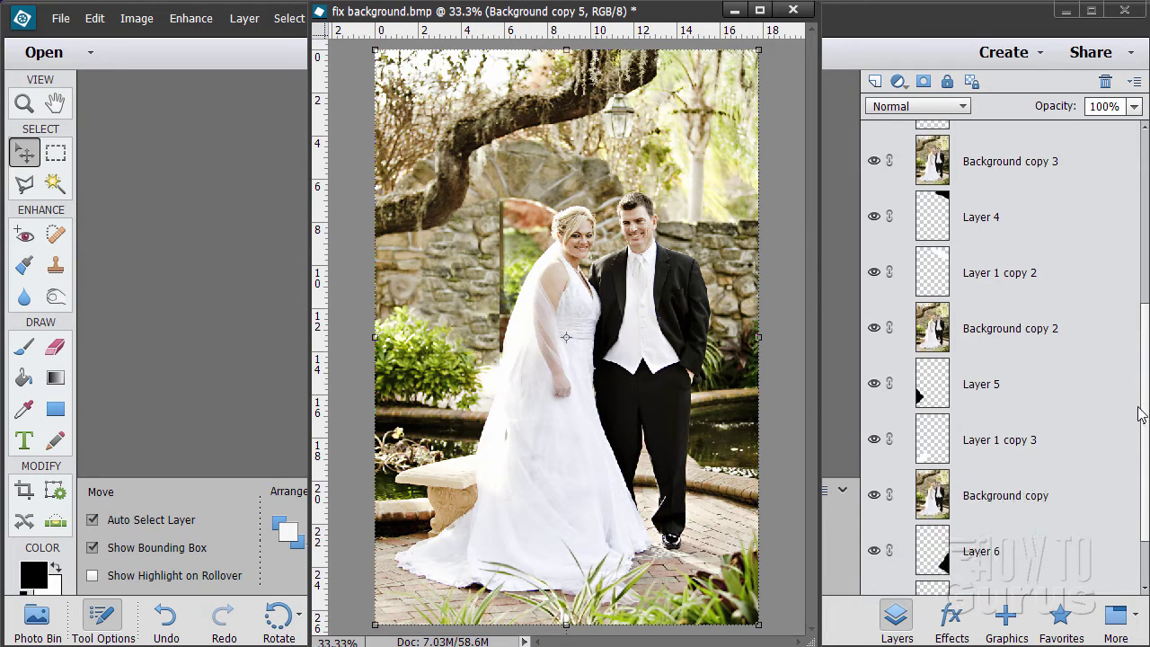
{"action": "left_click", "coordinate": [978, 269]}
{"action": "left_click", "coordinate": [979, 334]}
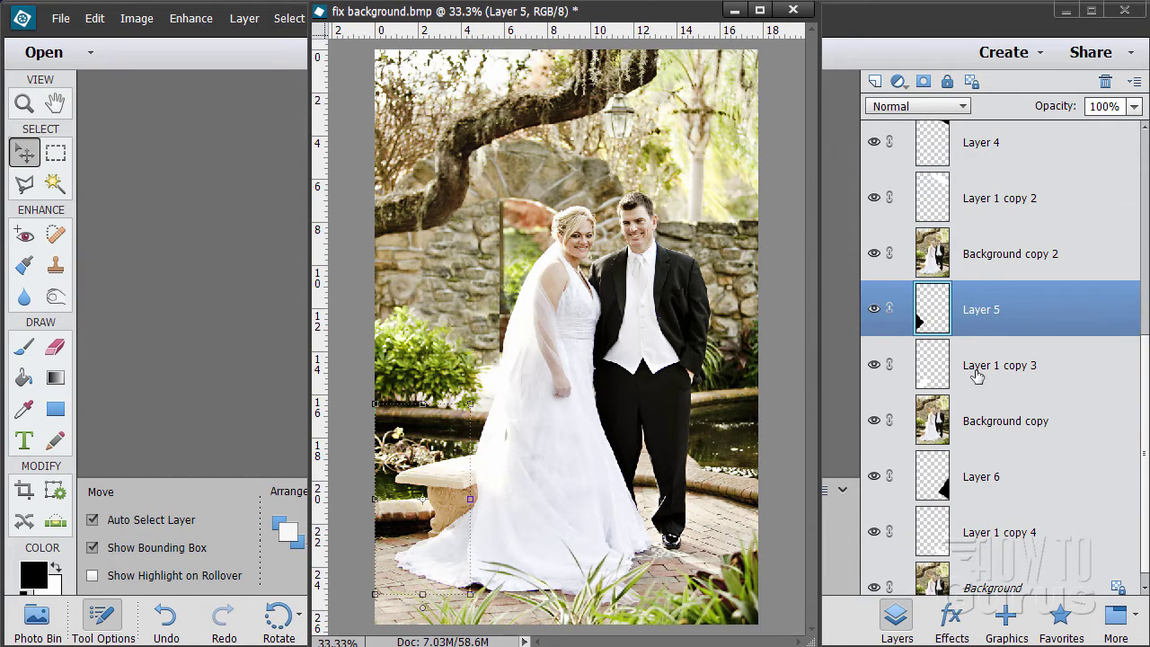
{"action": "left_click", "coordinate": [988, 376]}
{"action": "left_click", "coordinate": [978, 435]}
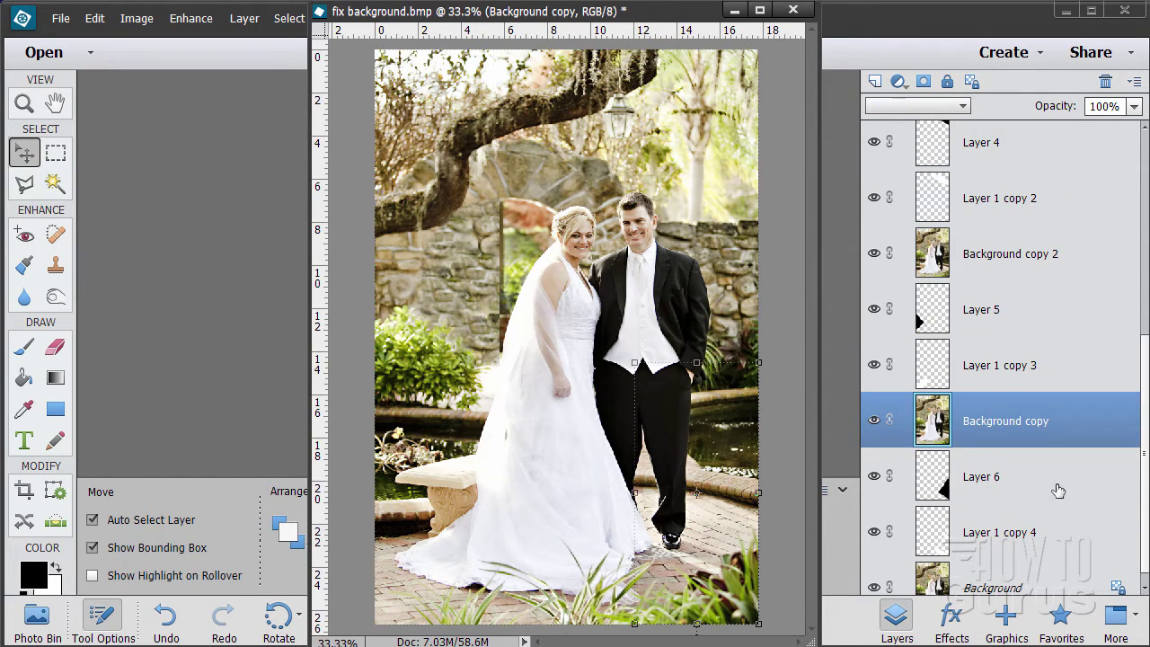
{"action": "left_click", "coordinate": [1010, 485]}
{"action": "left_click", "coordinate": [999, 533]}
{"action": "left_click", "coordinate": [1143, 588]}
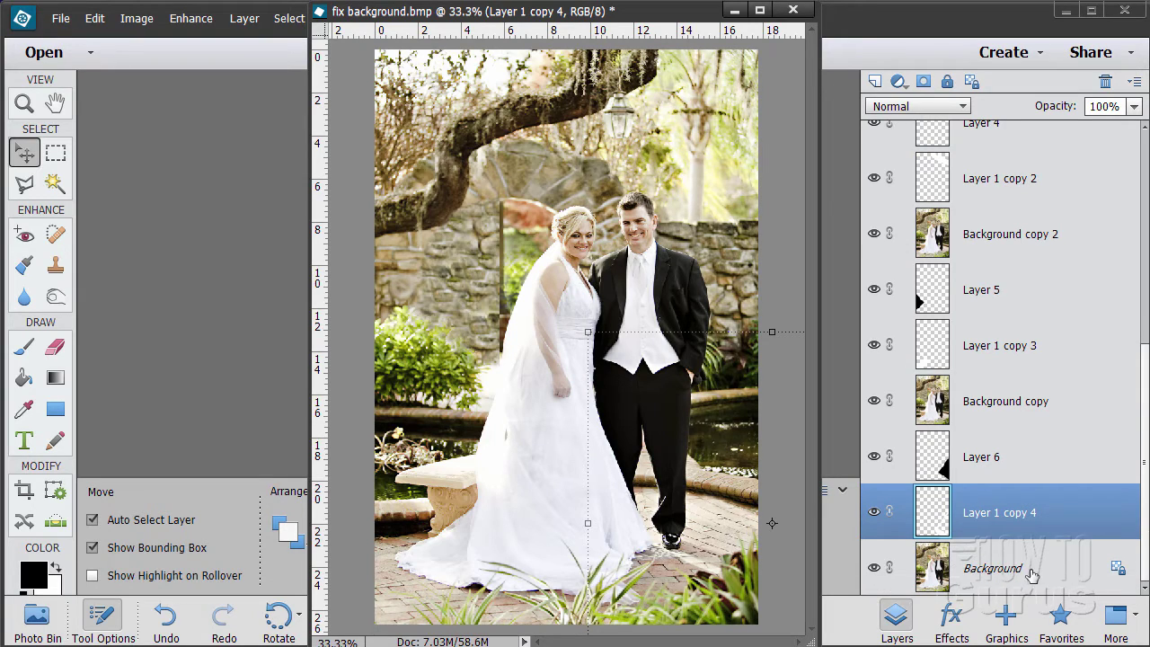
{"action": "left_click", "coordinate": [875, 568]}
{"action": "scroll", "coordinate": [1120, 359], "scroll_direction": "up", "scroll_amount": 5}
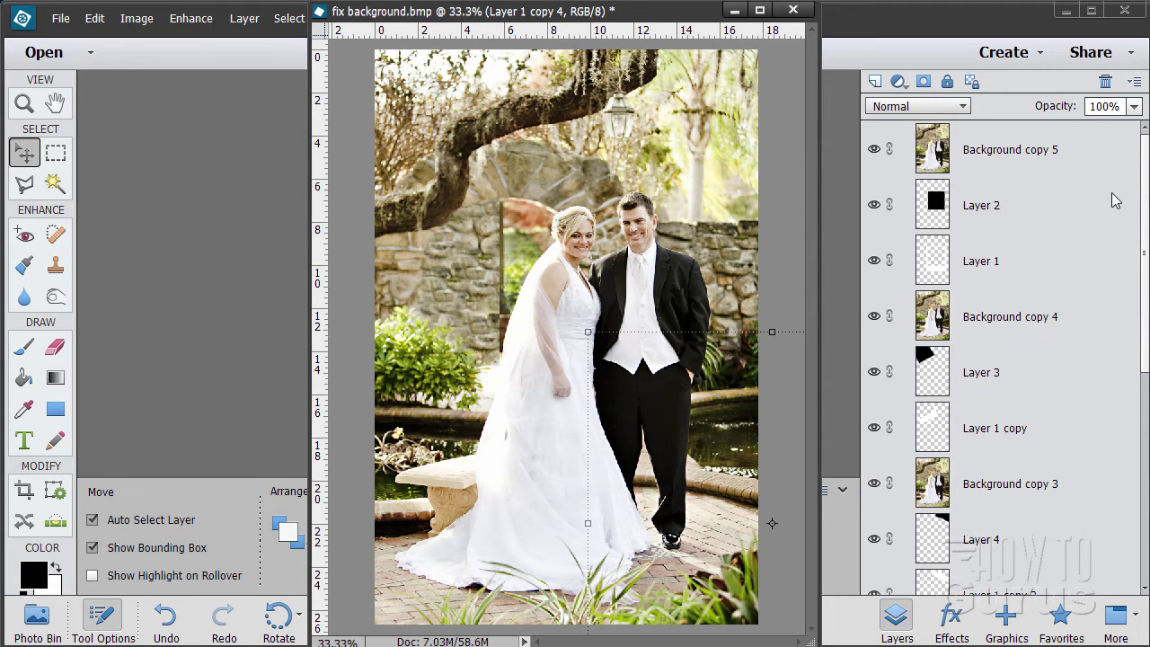
Create clipping masks that clip Background copy 5 to Layer 2 and Background copy 4 to Layer 3
{"action": "left_click", "coordinate": [986, 146]}
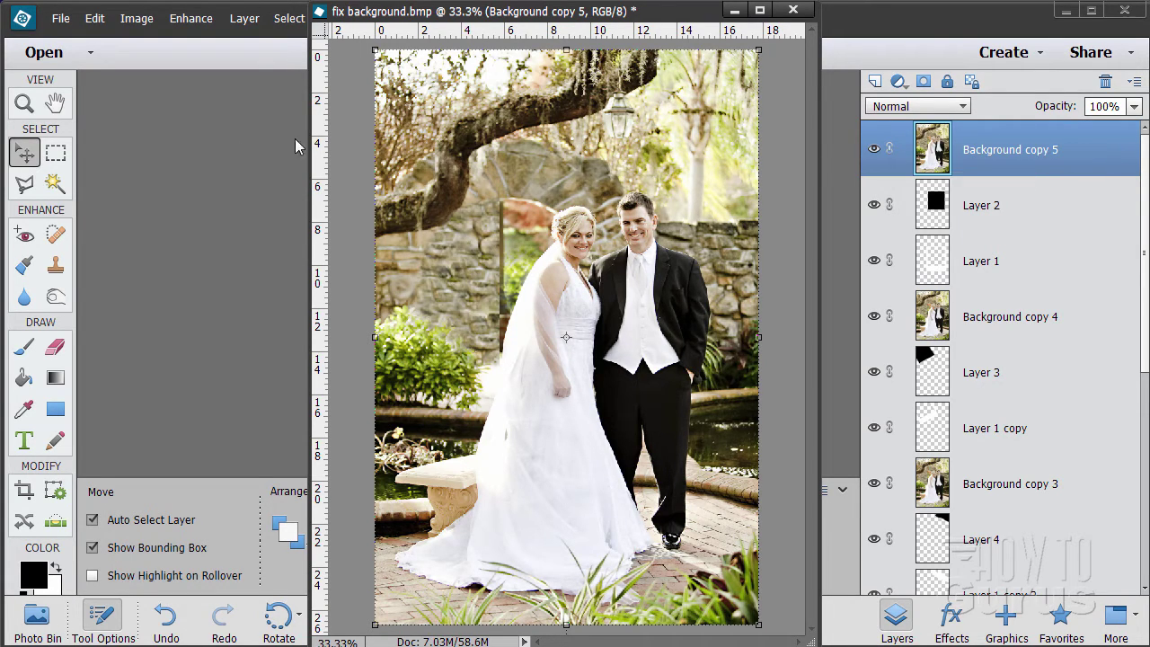
{"action": "left_click", "coordinate": [242, 19]}
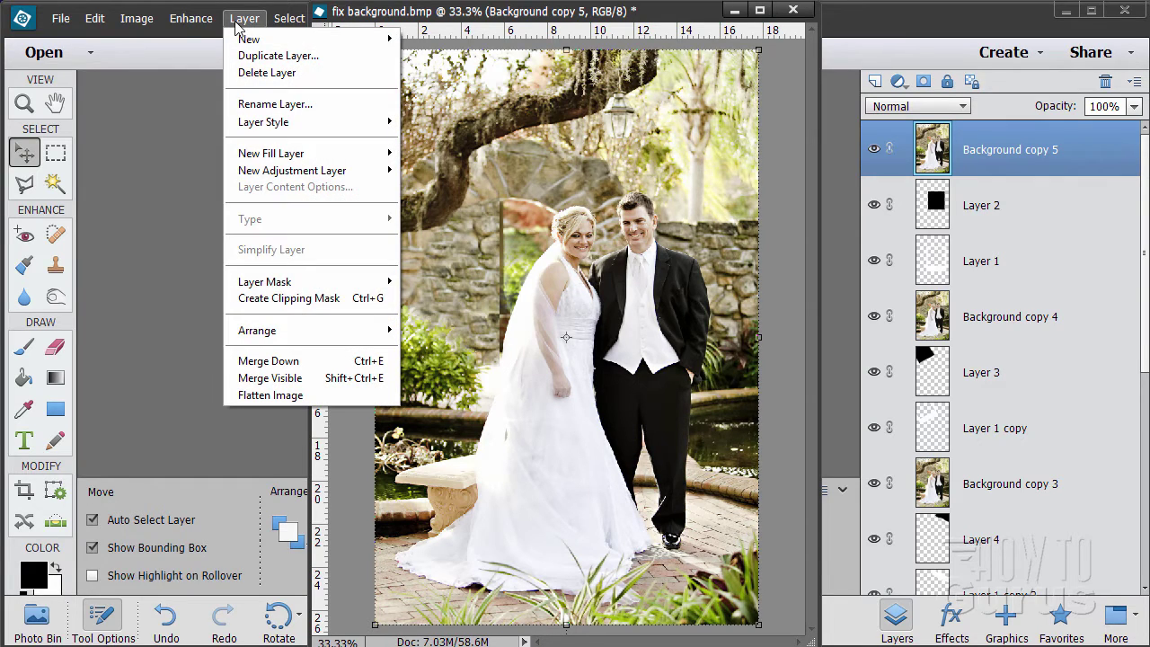
{"action": "left_click", "coordinate": [295, 305]}
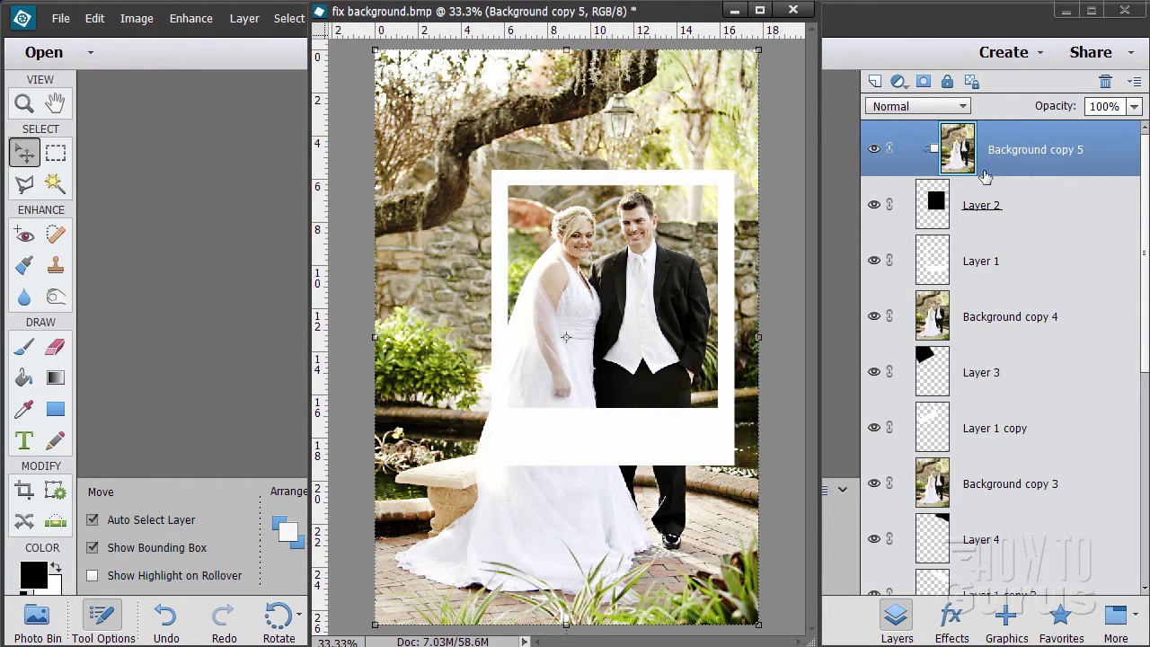
{"action": "left_click", "coordinate": [973, 318]}
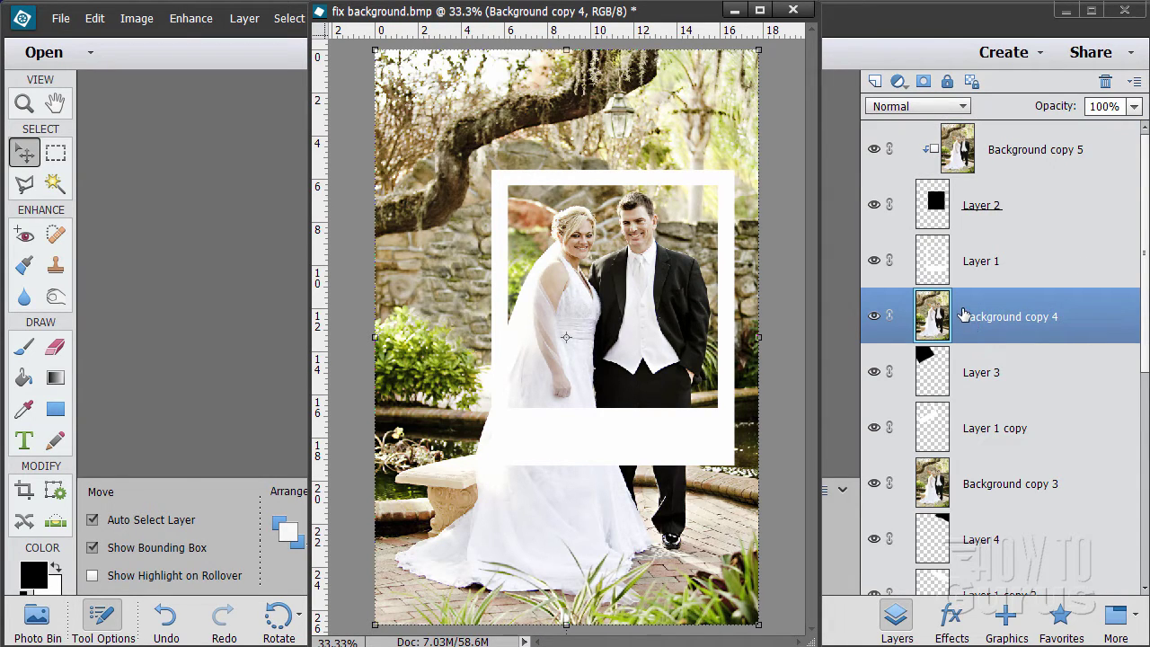
{"action": "right_click", "coordinate": [964, 314]}
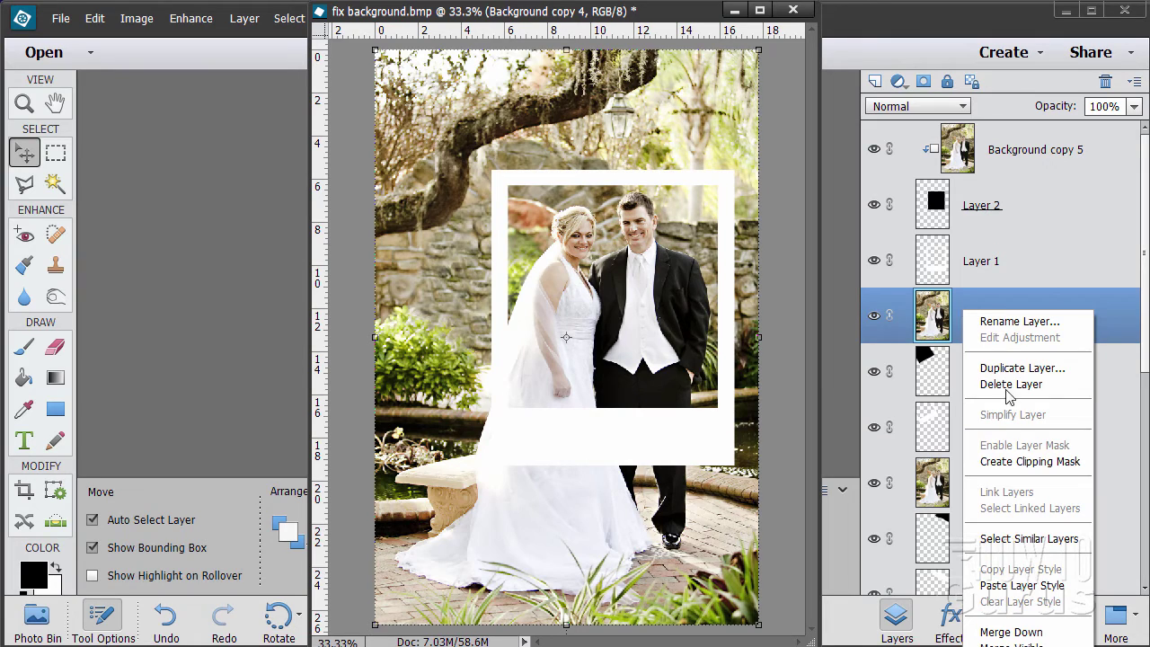
{"action": "left_click", "coordinate": [1006, 462]}
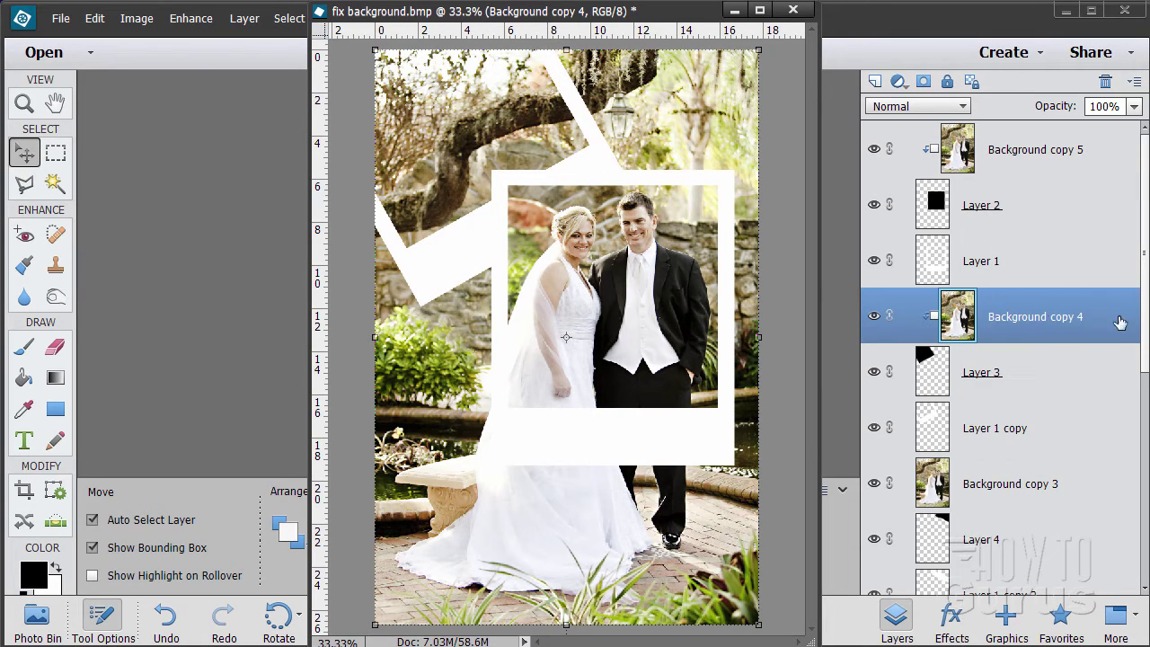
Create clipping masks that clip Background copy 3 to Layer 4 and Background copy 2 to Layer 5
{"action": "scroll", "coordinate": [1145, 286], "scroll_direction": "down", "scroll_amount": 3}
{"action": "left_click", "coordinate": [984, 299]}
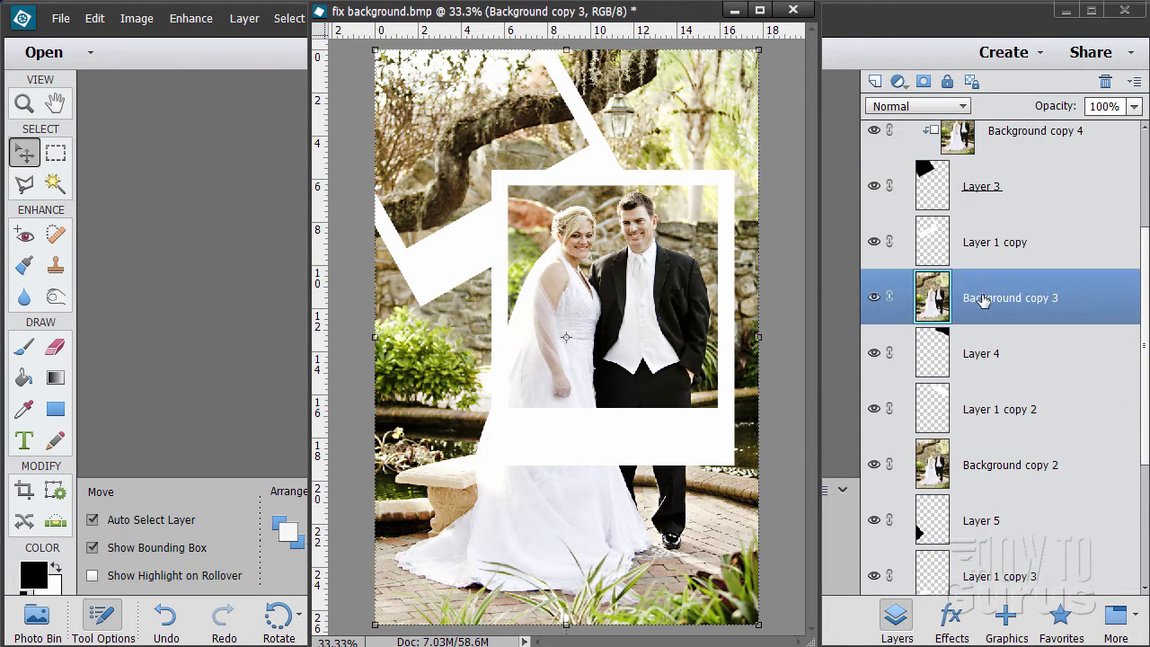
{"action": "right_click", "coordinate": [968, 295]}
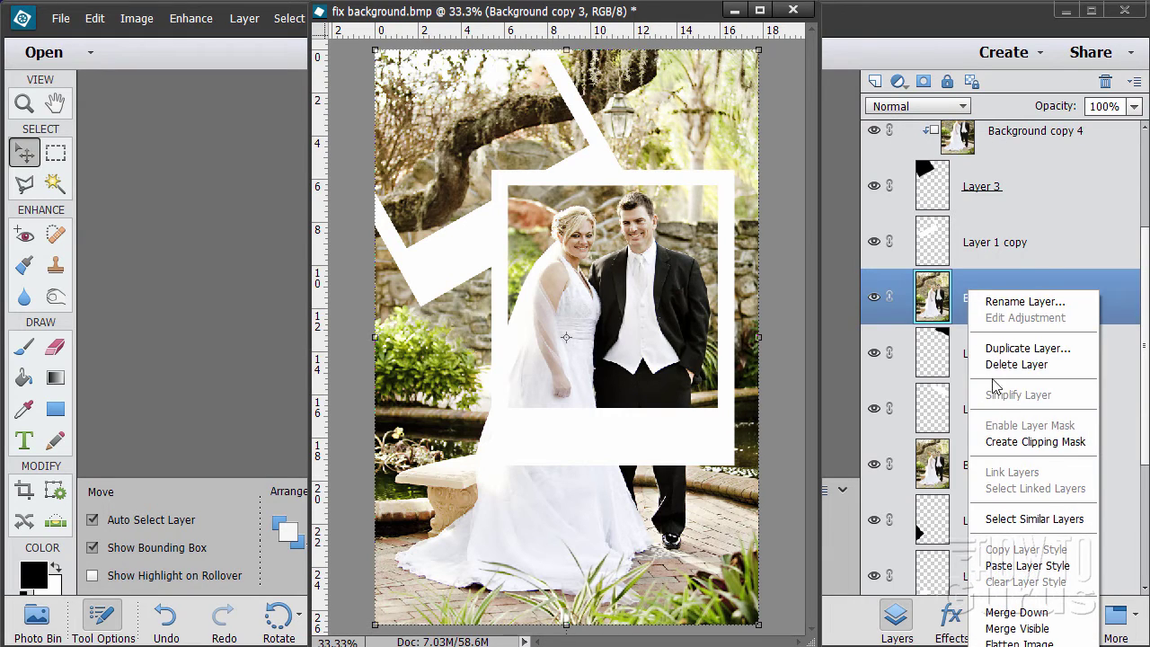
{"action": "left_click", "coordinate": [1021, 444]}
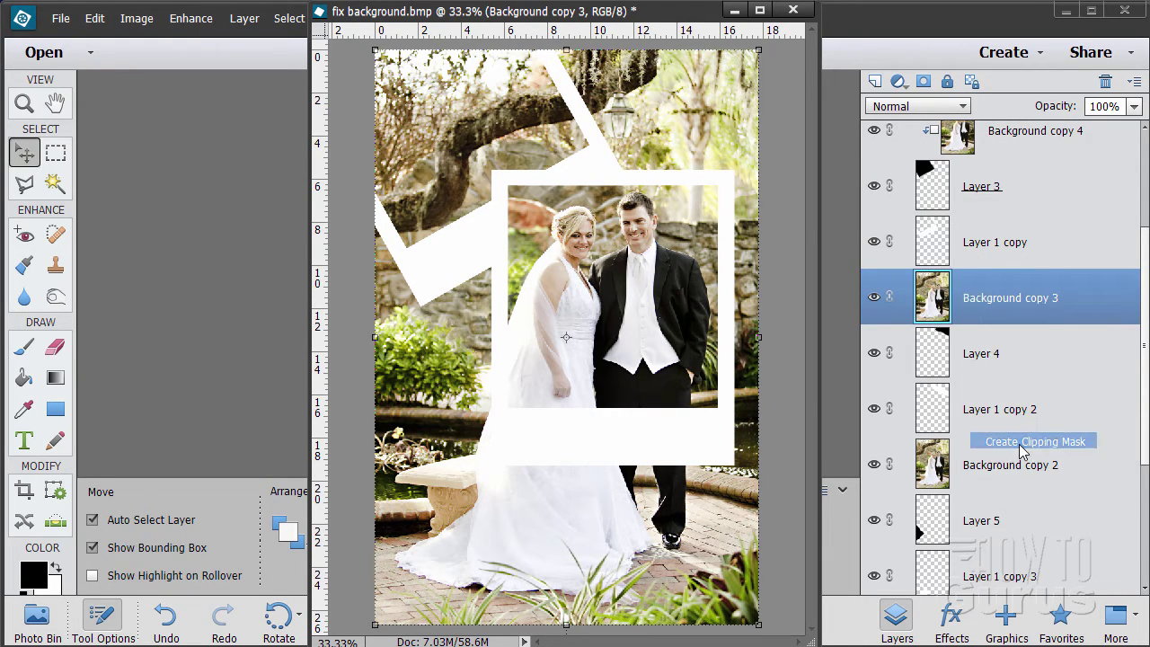
{"action": "scroll", "coordinate": [1019, 363], "scroll_direction": "down", "scroll_amount": 3}
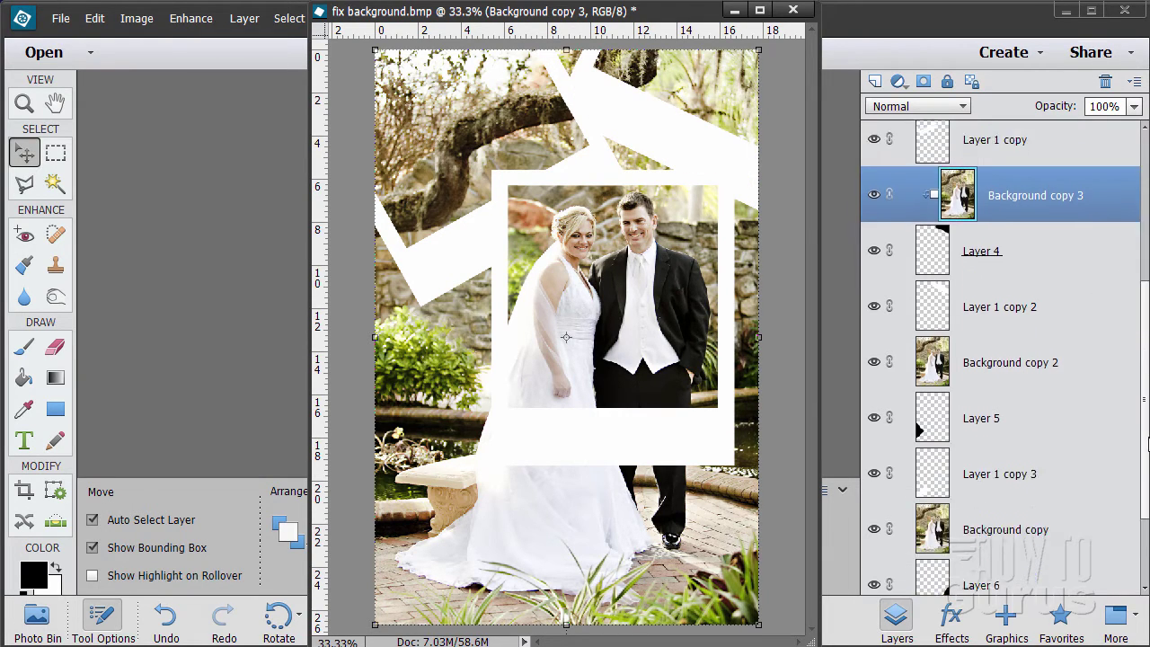
{"action": "left_click", "coordinate": [988, 320]}
{"action": "right_click", "coordinate": [963, 311]}
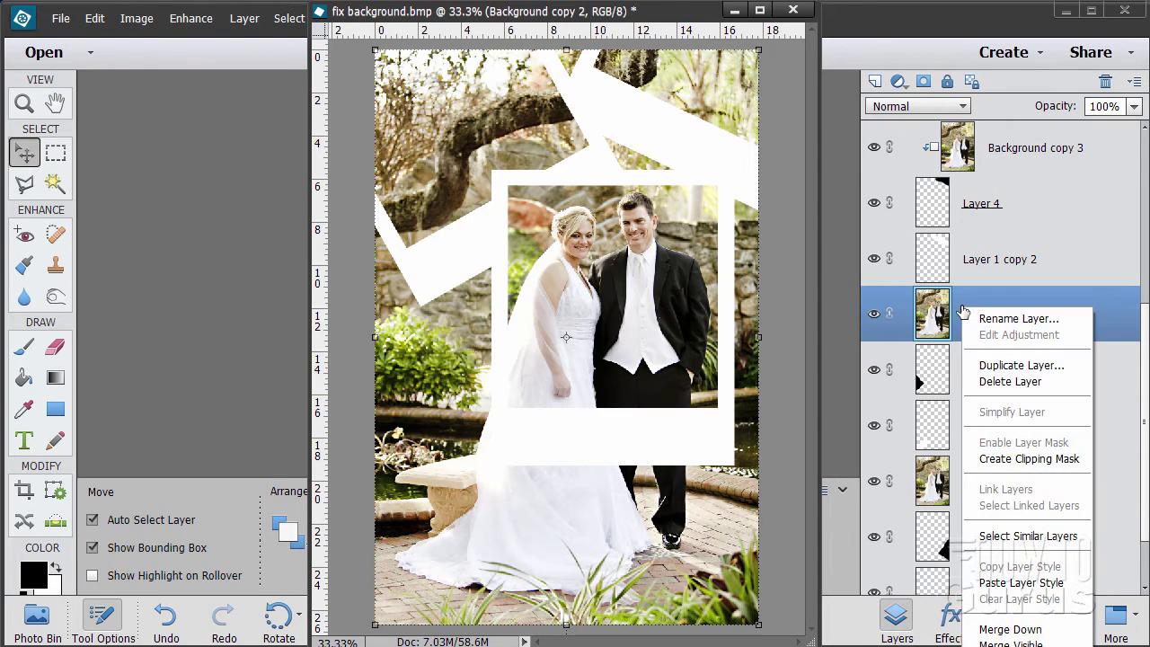
{"action": "left_click", "coordinate": [1018, 460]}
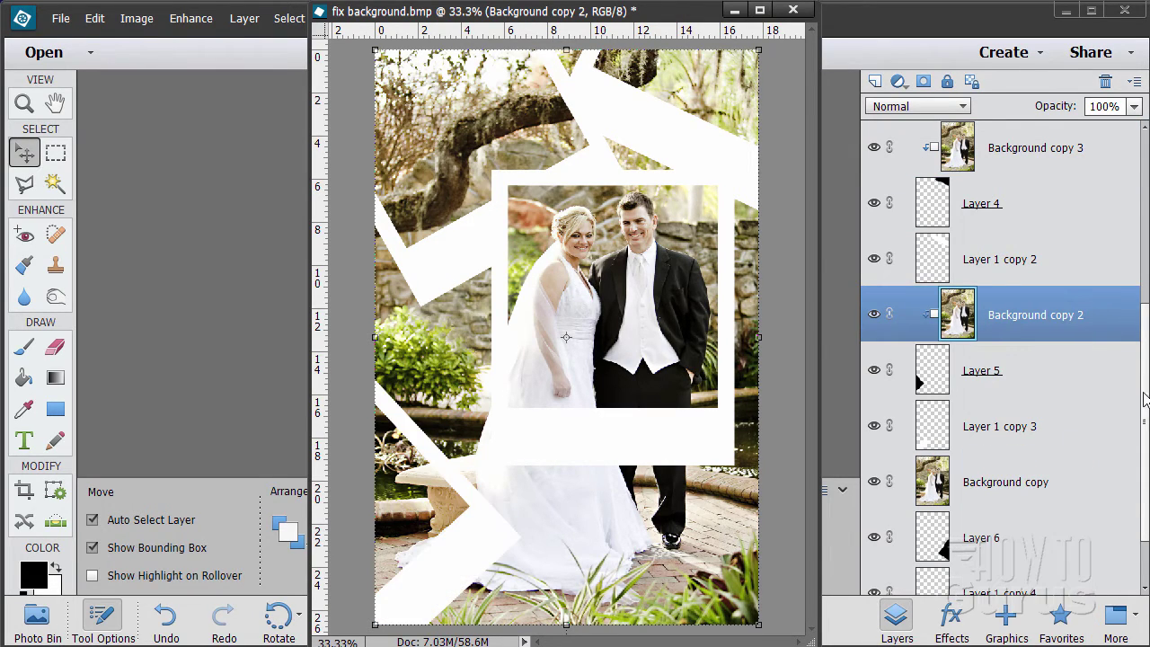
Create a clipping mask that clips the Background copy layer to Layer 6
{"action": "scroll", "coordinate": [1145, 380], "scroll_direction": "down", "scroll_amount": 3}
{"action": "left_click", "coordinate": [966, 393]}
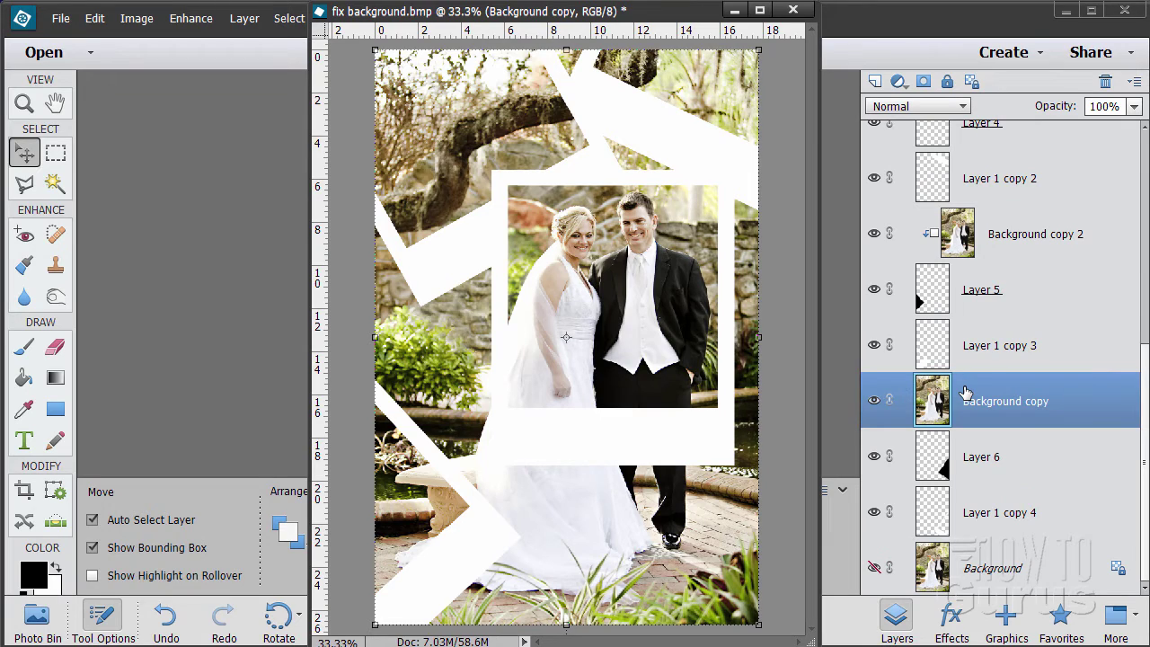
{"action": "right_click", "coordinate": [965, 392]}
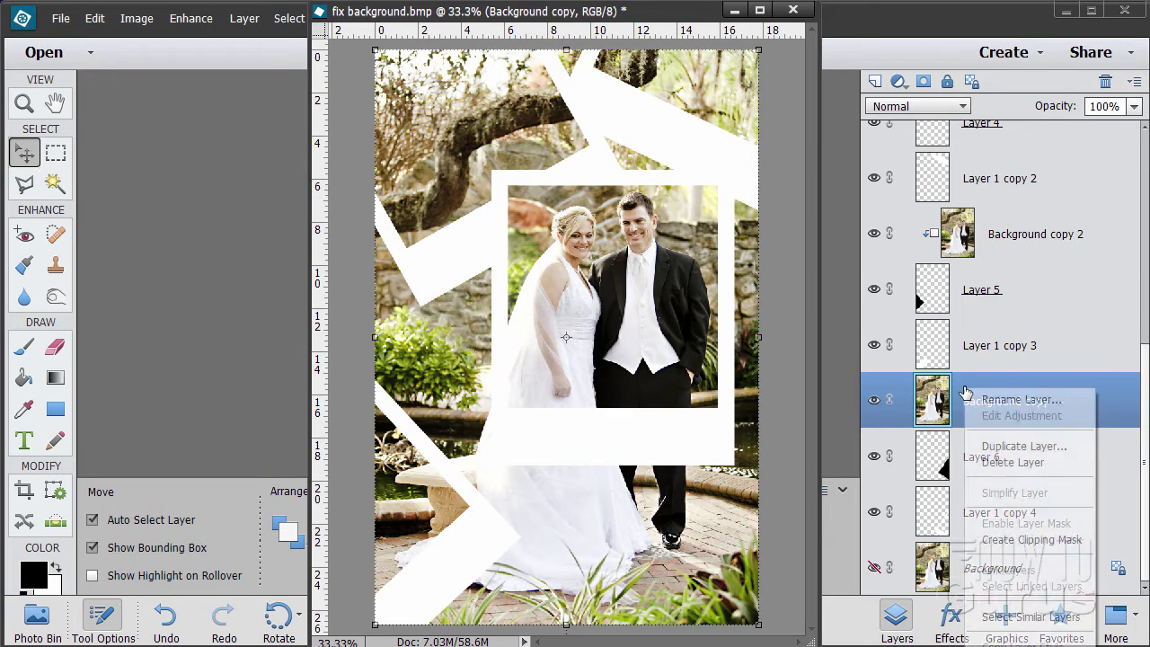
{"action": "left_click", "coordinate": [1021, 539]}
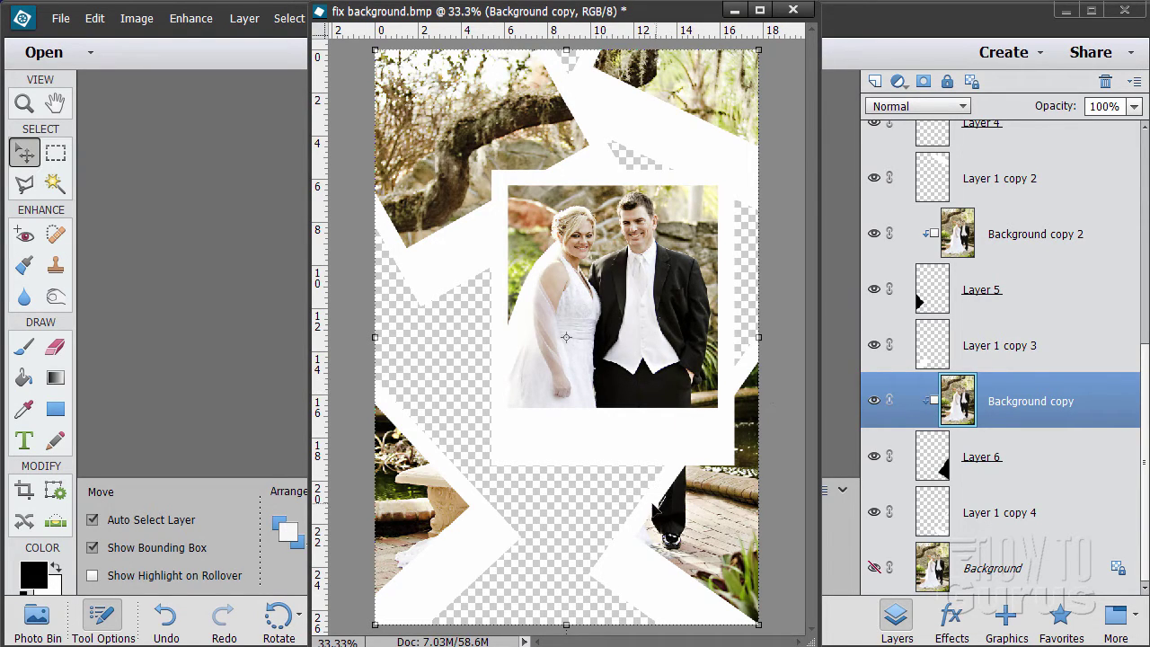
Add a new layer directly above the hidden Background layer and fill it with a diagonal black-to-white gradient from upper left to lower right
{"action": "left_click", "coordinate": [1031, 572]}
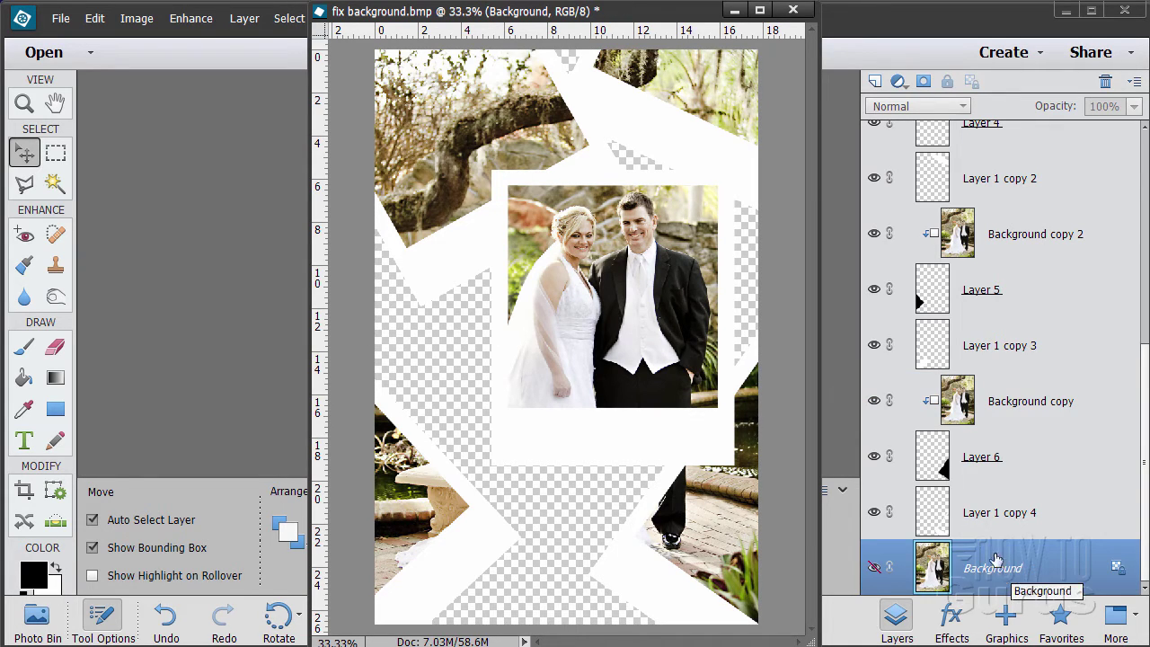
{"action": "left_click", "coordinate": [877, 82]}
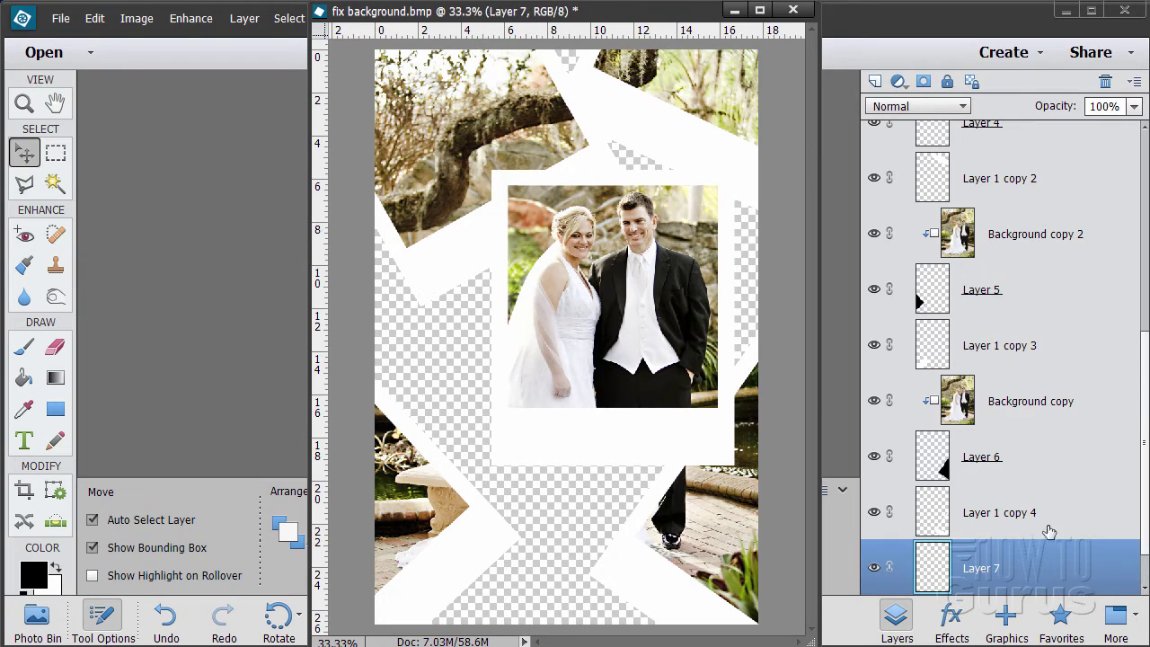
{"action": "left_click", "coordinate": [1144, 589]}
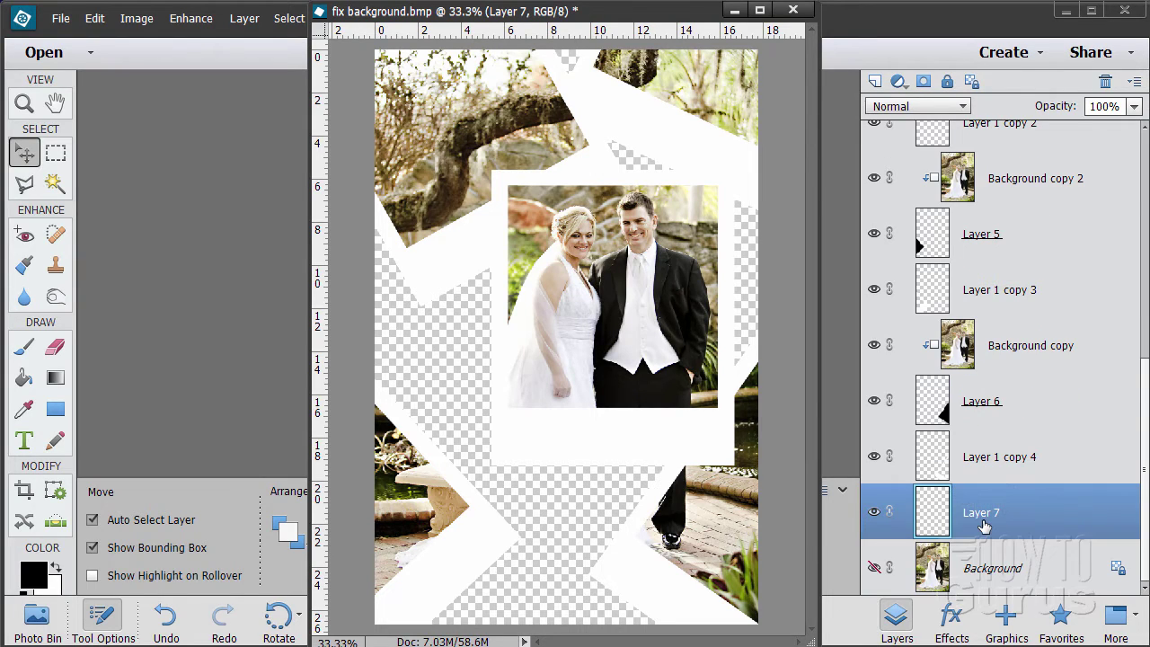
{"action": "left_click", "coordinate": [55, 378]}
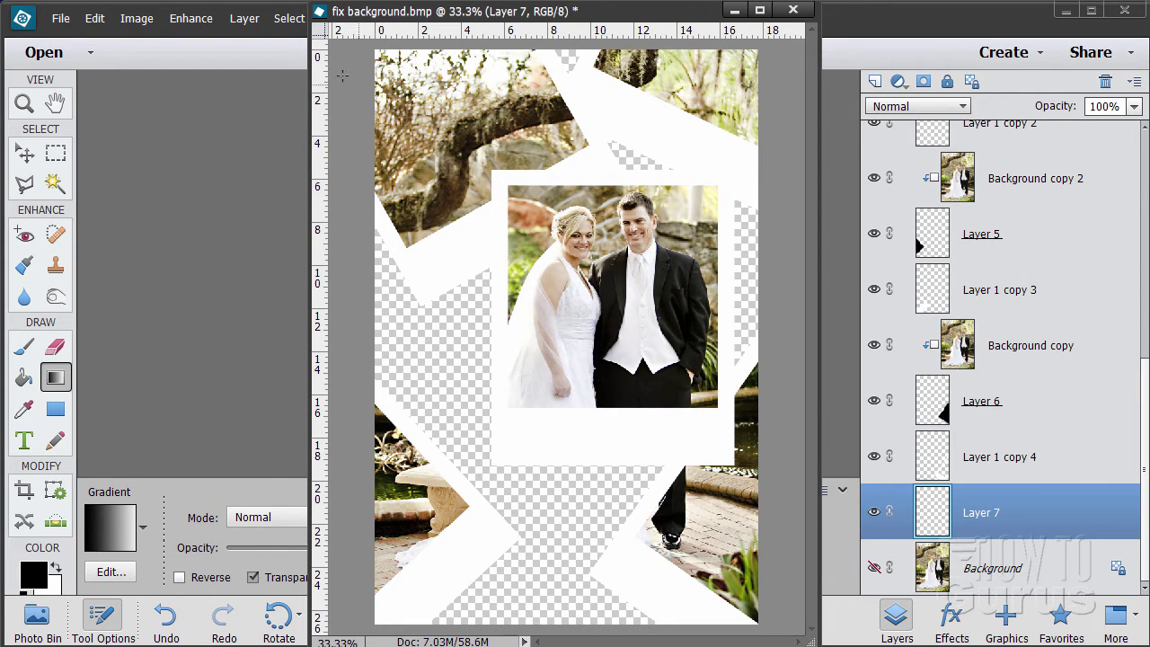
{"action": "left_click_drag", "start_coordinate": [355, 72], "coordinate": [777, 600]}
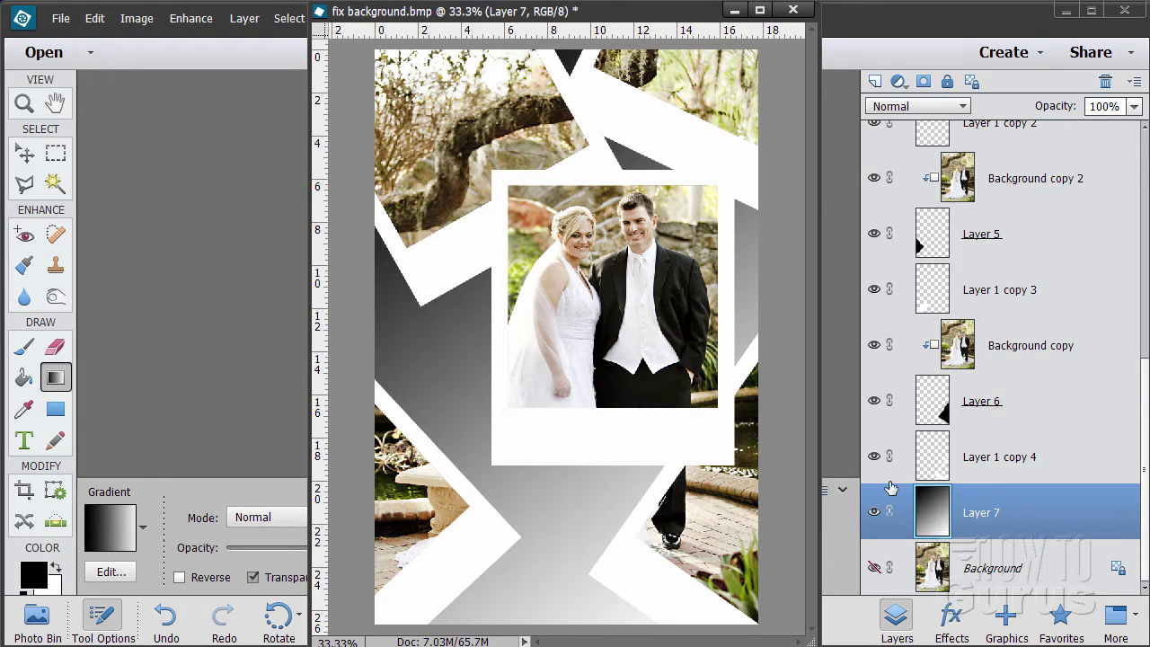
With the Move tool, shift Layer 1 and Layer 2 together slightly left, and move both along with Background copy 5 slightly upward
{"action": "scroll", "coordinate": [1145, 488], "scroll_direction": "up", "scroll_amount": 5}
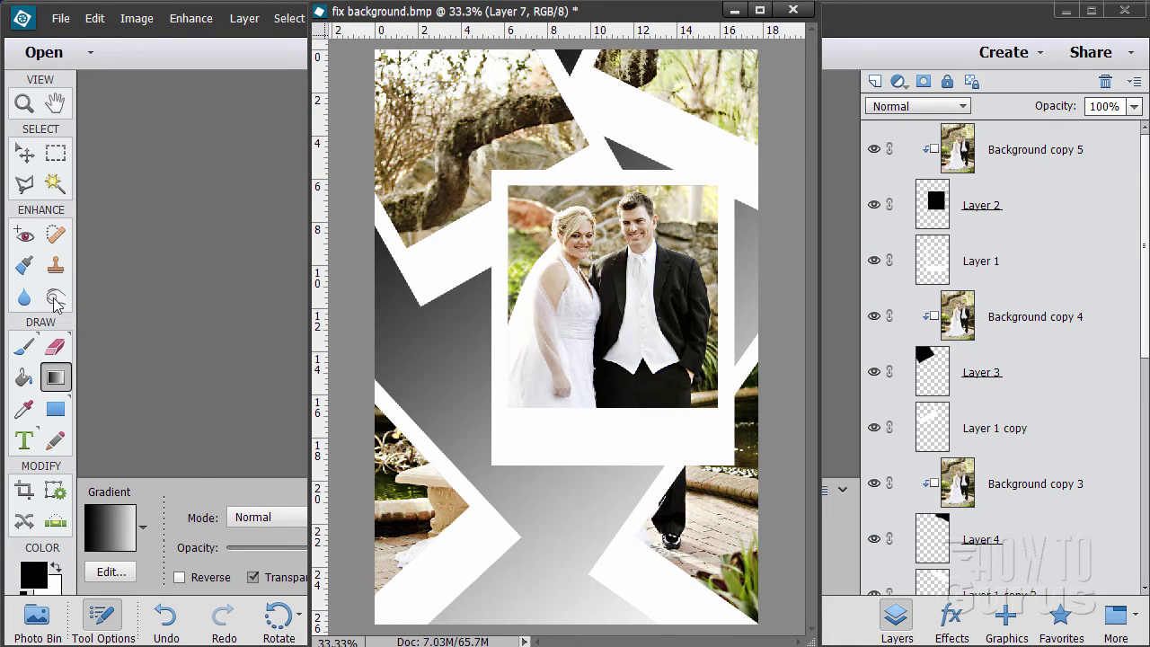
{"action": "left_click", "coordinate": [26, 155]}
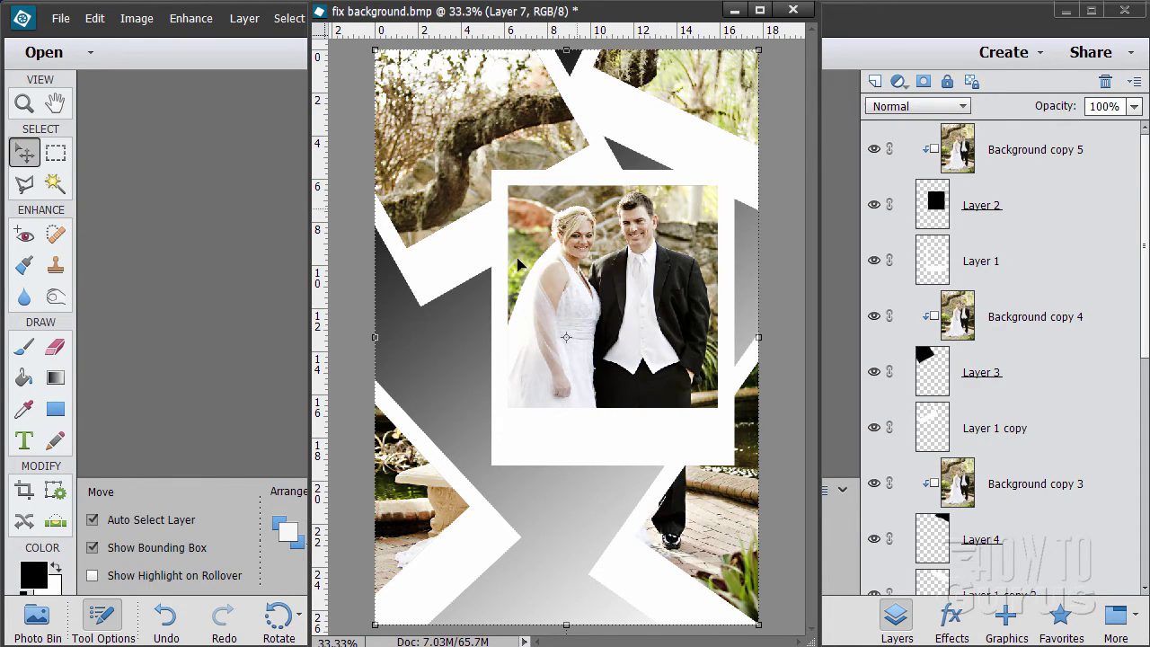
{"action": "left_click", "coordinate": [1021, 266]}
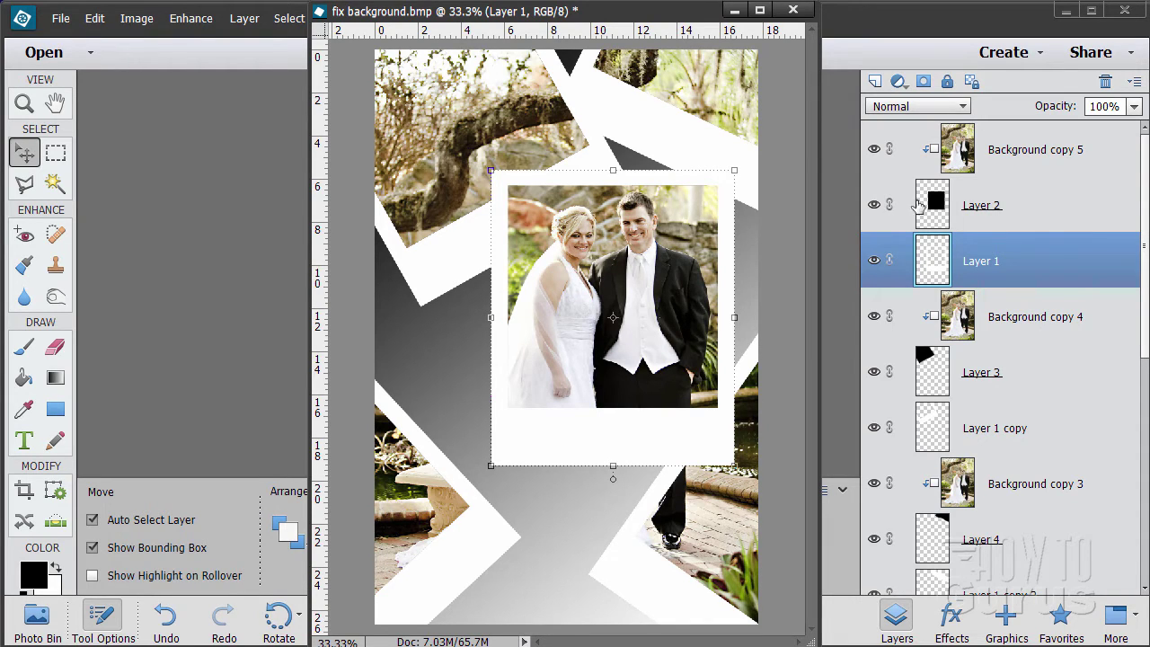
{"action": "left_click", "coordinate": [1038, 217], "text": "ctrl"}
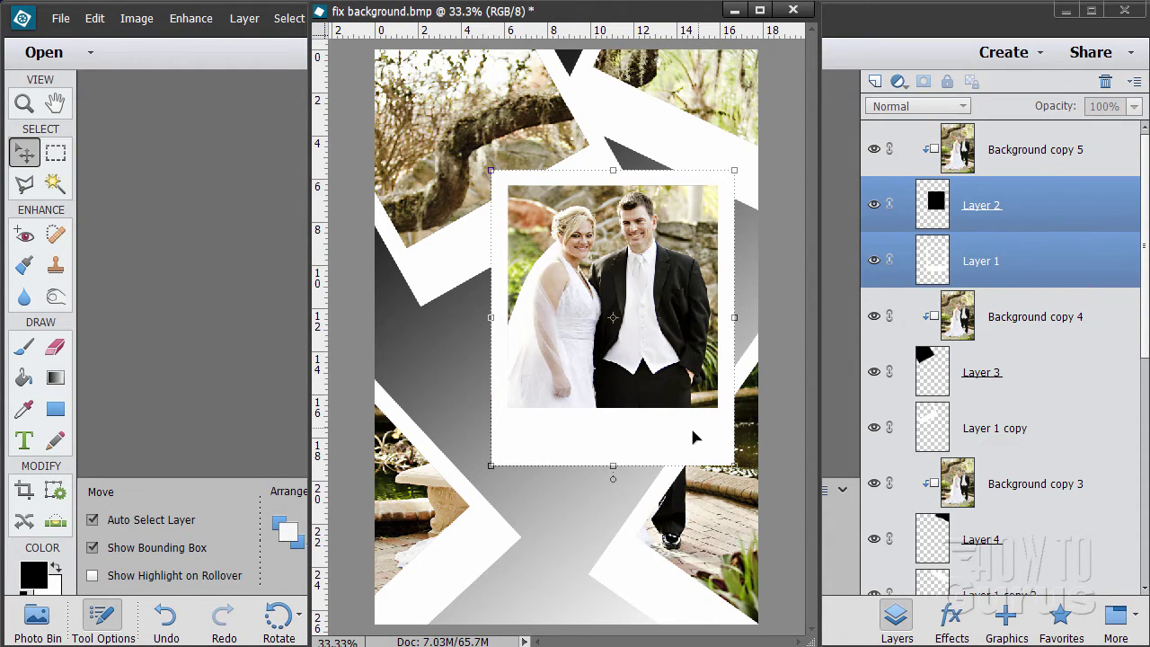
{"action": "mouse_move", "coordinate": [689, 421]}
{"action": "left_mouse_down"}
{"action": "mouse_move", "coordinate": [680, 427]}
{"action": "mouse_move", "coordinate": [698, 422]}
{"action": "mouse_move", "coordinate": [683, 419]}
{"action": "mouse_move", "coordinate": [690, 428]}
{"action": "mouse_move", "coordinate": [630, 380]}
{"action": "mouse_move", "coordinate": [665, 315]}
{"action": "mouse_move", "coordinate": [736, 369]}
{"action": "mouse_move", "coordinate": [678, 456]}
{"action": "mouse_move", "coordinate": [682, 424]}
{"action": "mouse_move", "coordinate": [689, 436]}
{"action": "mouse_move", "coordinate": [651, 424]}
{"action": "mouse_move", "coordinate": [682, 431]}
{"action": "left_mouse_up"}
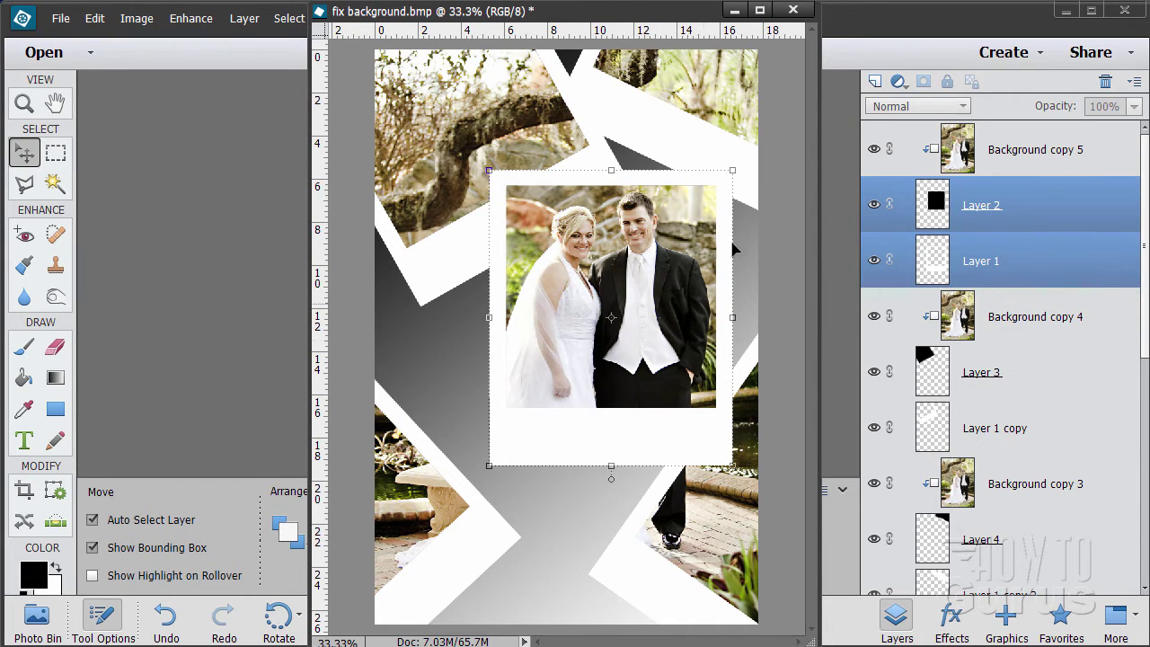
{"action": "left_click", "coordinate": [1026, 169], "text": "ctrl"}
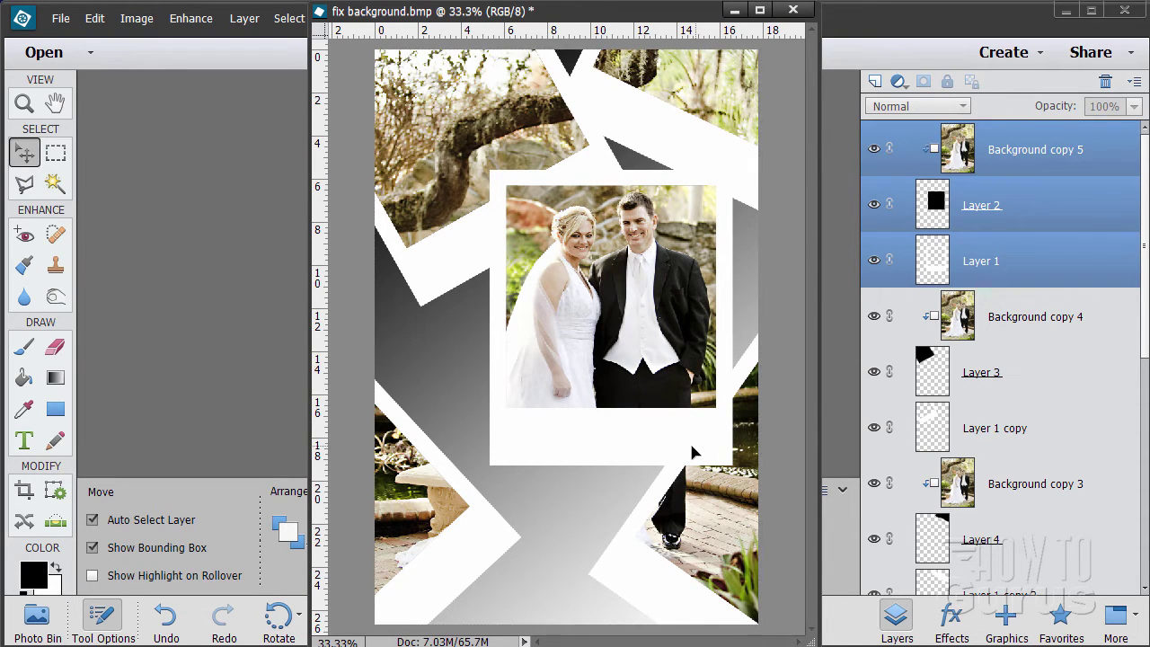
{"action": "mouse_move", "coordinate": [698, 449]}
{"action": "left_mouse_down"}
{"action": "mouse_move", "coordinate": [667, 441]}
{"action": "mouse_move", "coordinate": [695, 431]}
{"action": "mouse_move", "coordinate": [695, 441]}
{"action": "left_mouse_up"}
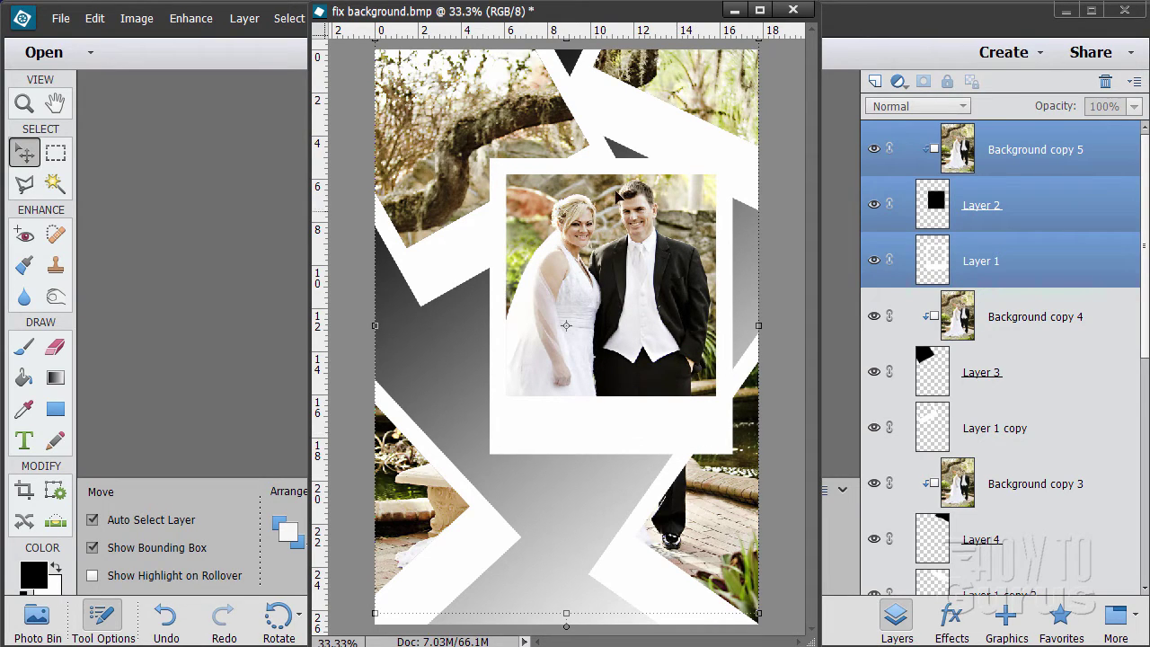
Open the style settings for the Layer 1 frame and enable a drop shadow with a lighting angle of 126°
{"action": "left_click", "coordinate": [1066, 260]}
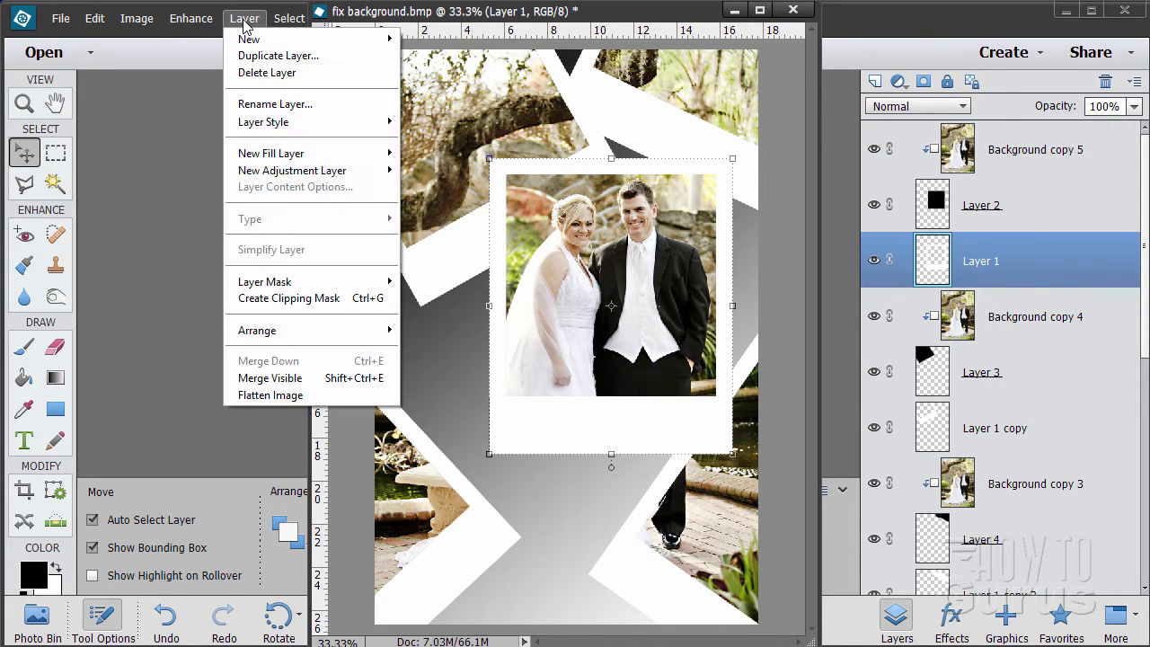
{"action": "mouse_move", "coordinate": [250, 123]}
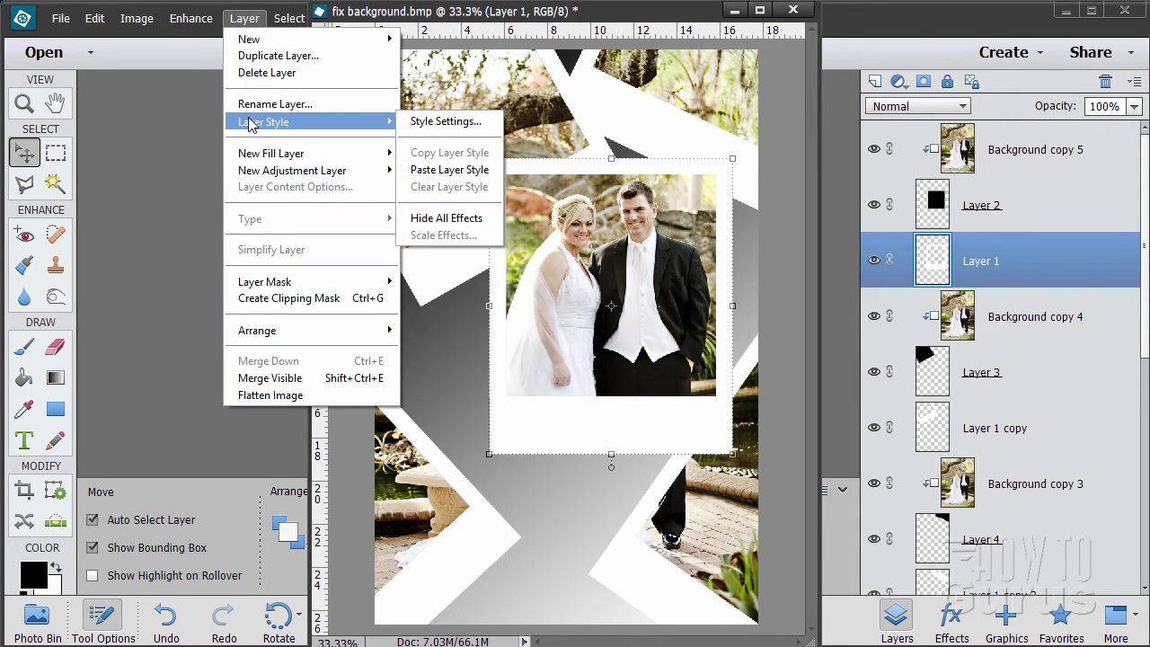
{"action": "left_click", "coordinate": [422, 122]}
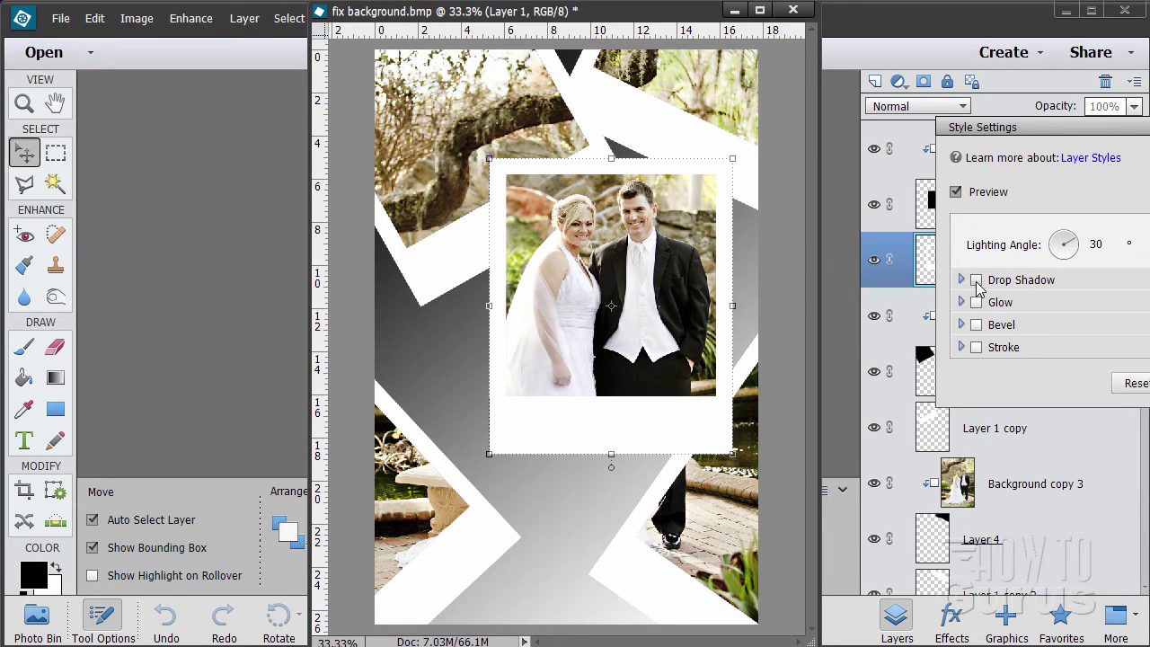
{"action": "left_click", "coordinate": [978, 281]}
{"action": "left_click_drag", "start_coordinate": [1038, 127], "coordinate": [874, 144]}
{"action": "left_click", "coordinate": [890, 259]}
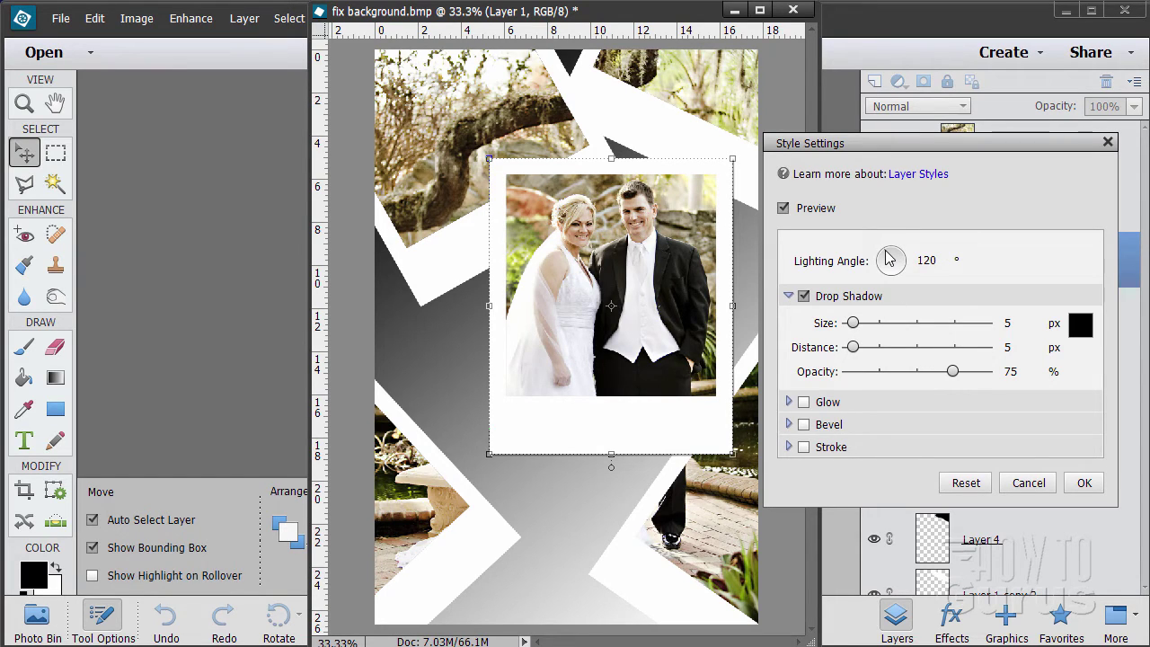
{"action": "left_click", "coordinate": [888, 258]}
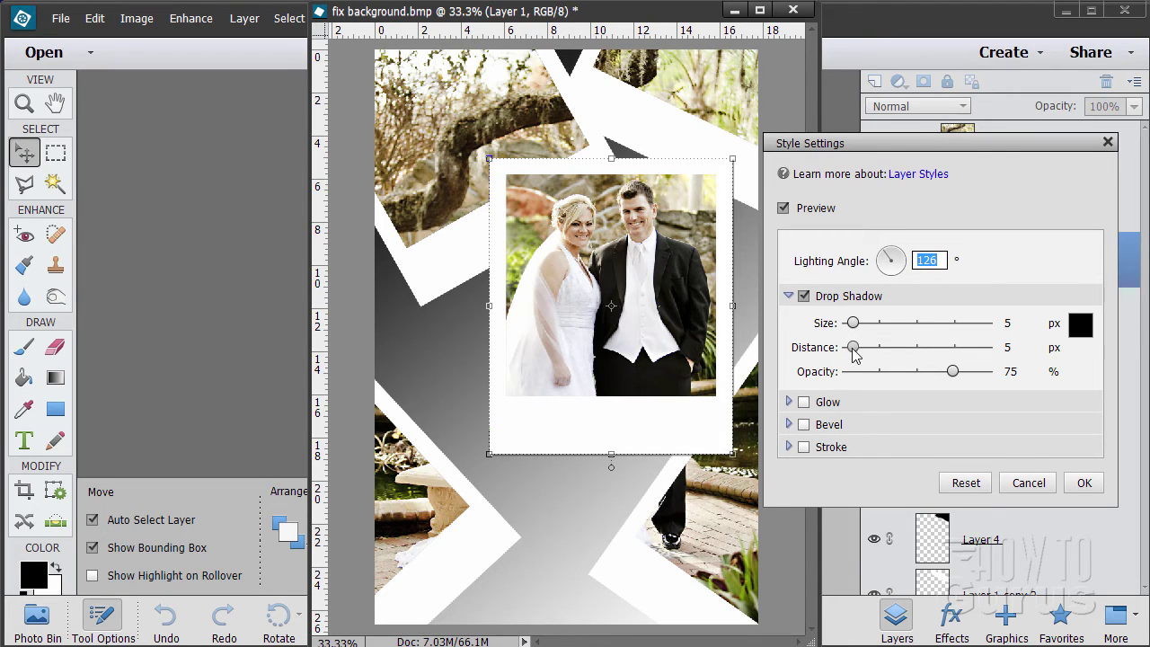
Set the Layer 1 drop shadow's size to 21 px and distance to 29 px, and apply the style
{"action": "left_click_drag", "start_coordinate": [850, 356], "coordinate": [878, 350]}
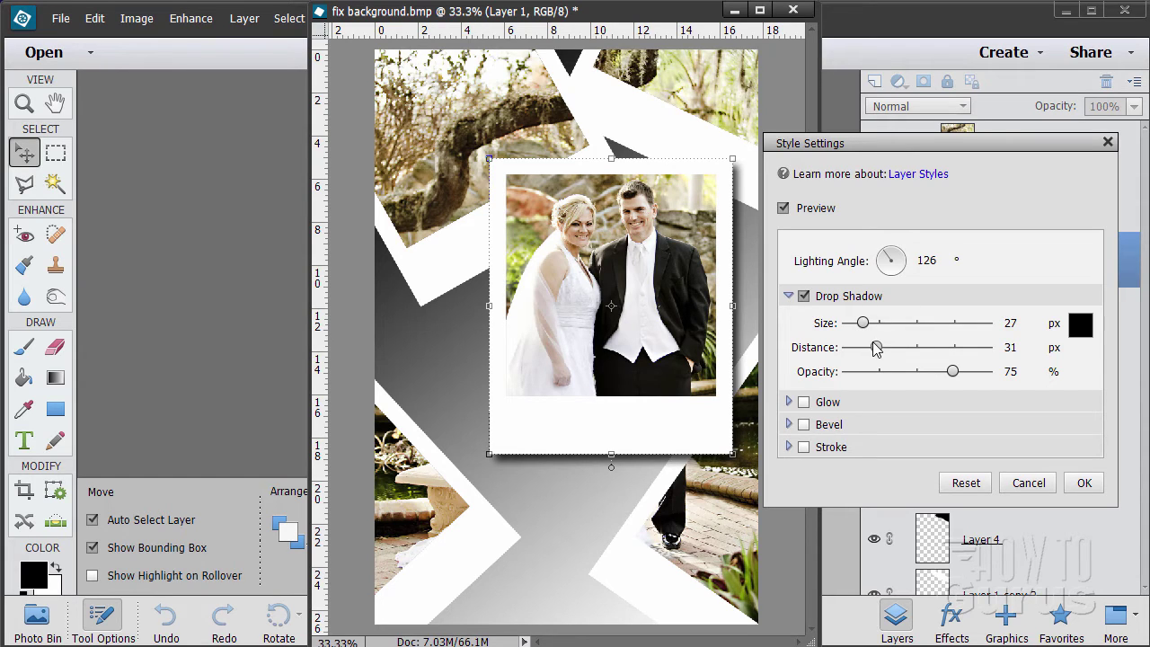
{"action": "left_click_drag", "start_coordinate": [865, 329], "coordinate": [874, 350]}
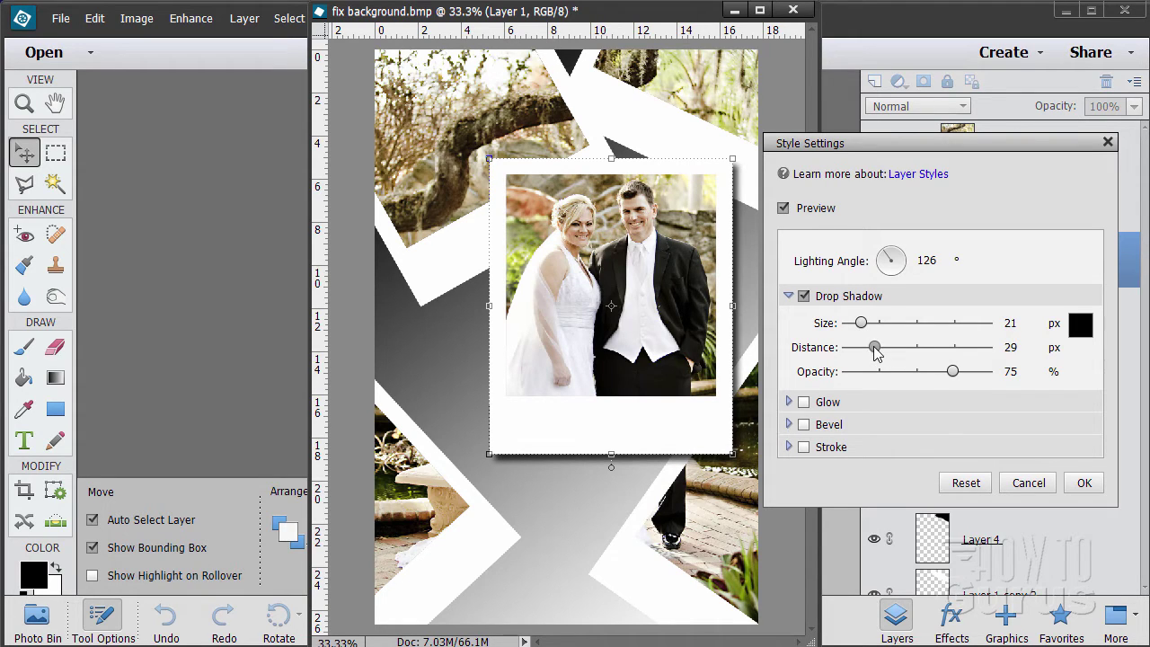
{"action": "left_click", "coordinate": [1085, 482]}
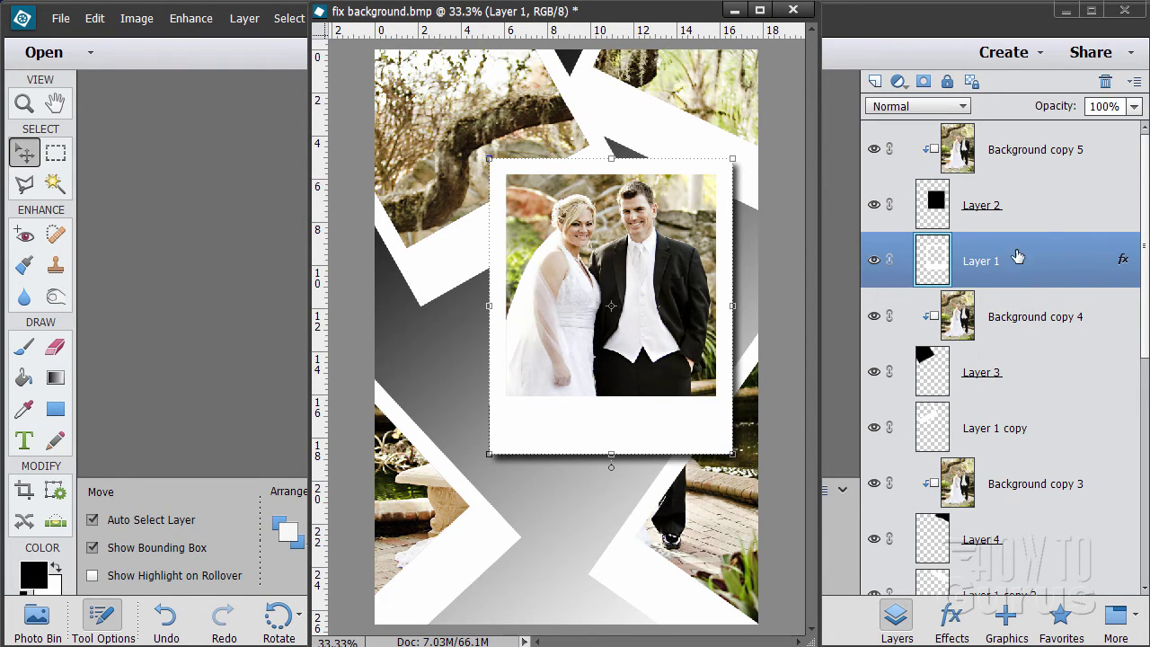
Copy the layer style from the Layer 1 frame and paste it onto the Layer 1 copy frame
{"action": "right_click", "coordinate": [980, 258]}
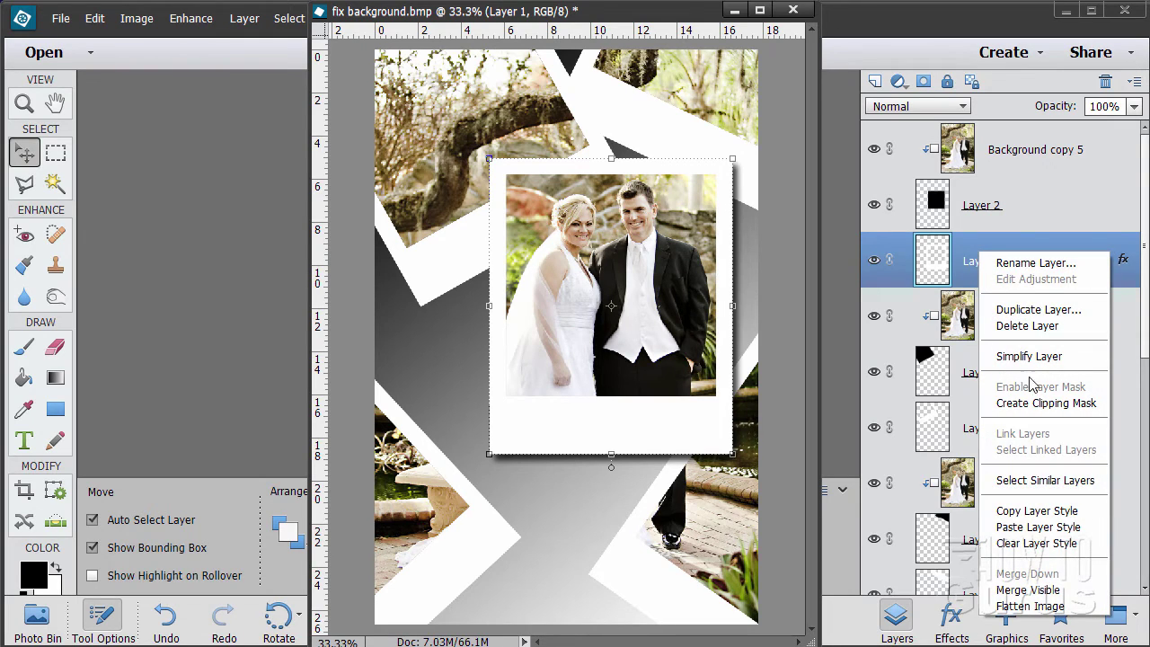
{"action": "left_click", "coordinate": [1031, 512]}
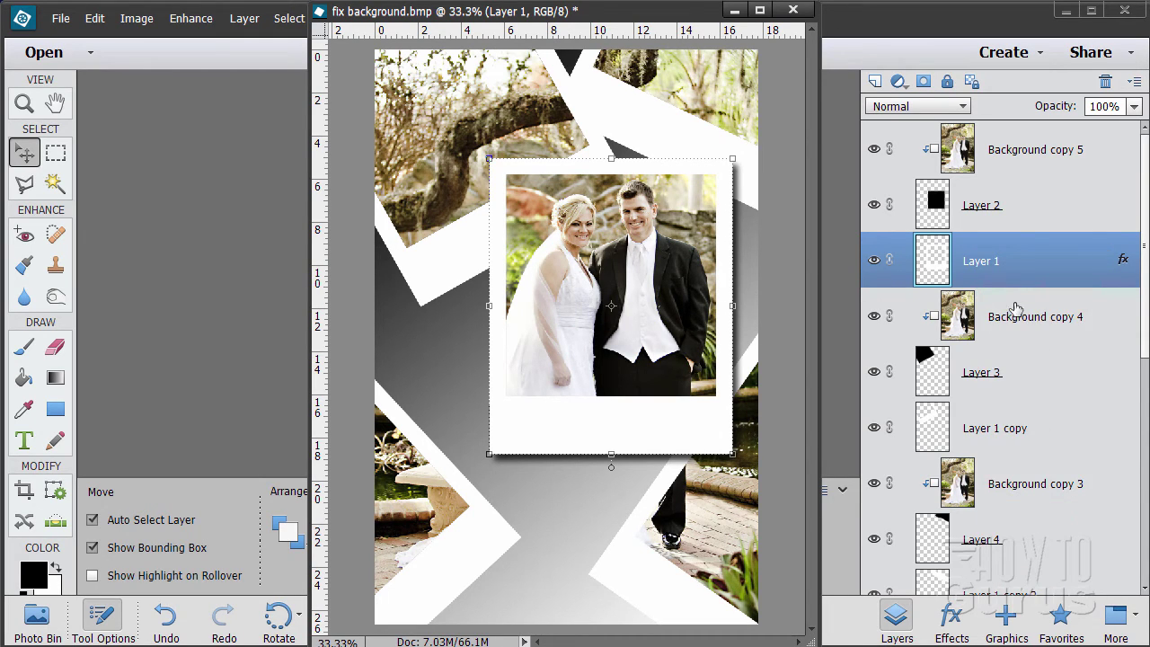
{"action": "scroll", "coordinate": [1007, 289], "scroll_direction": "down", "scroll_amount": 3}
{"action": "left_click", "coordinate": [984, 263]}
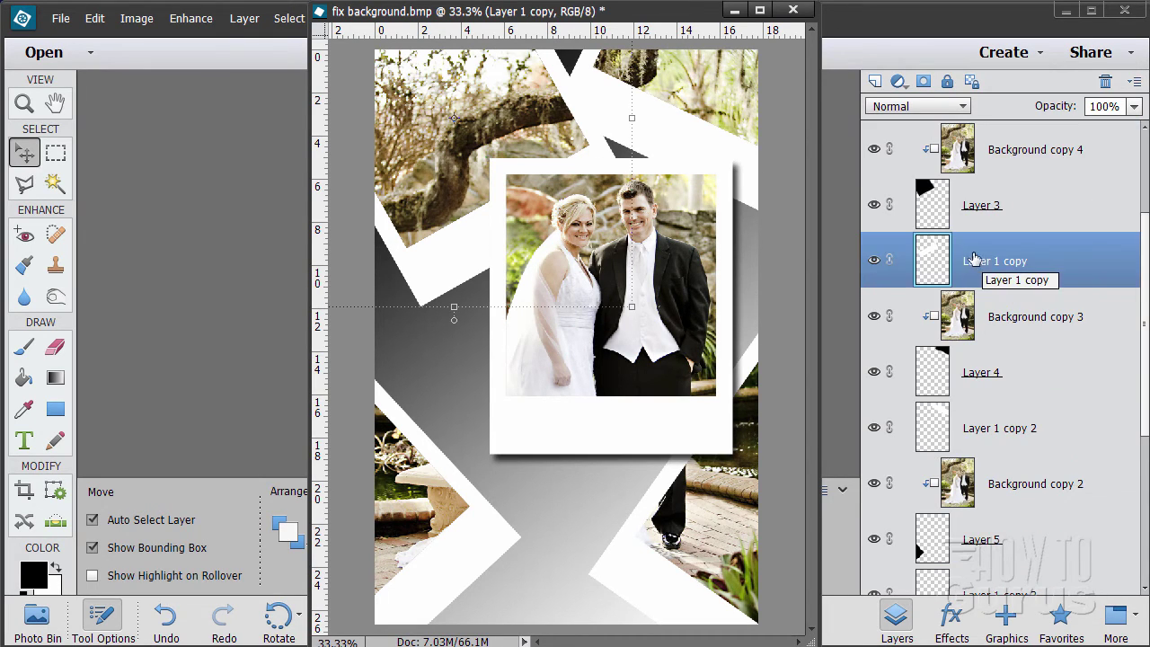
{"action": "right_click", "coordinate": [980, 278]}
{"action": "left_click", "coordinate": [1015, 525]}
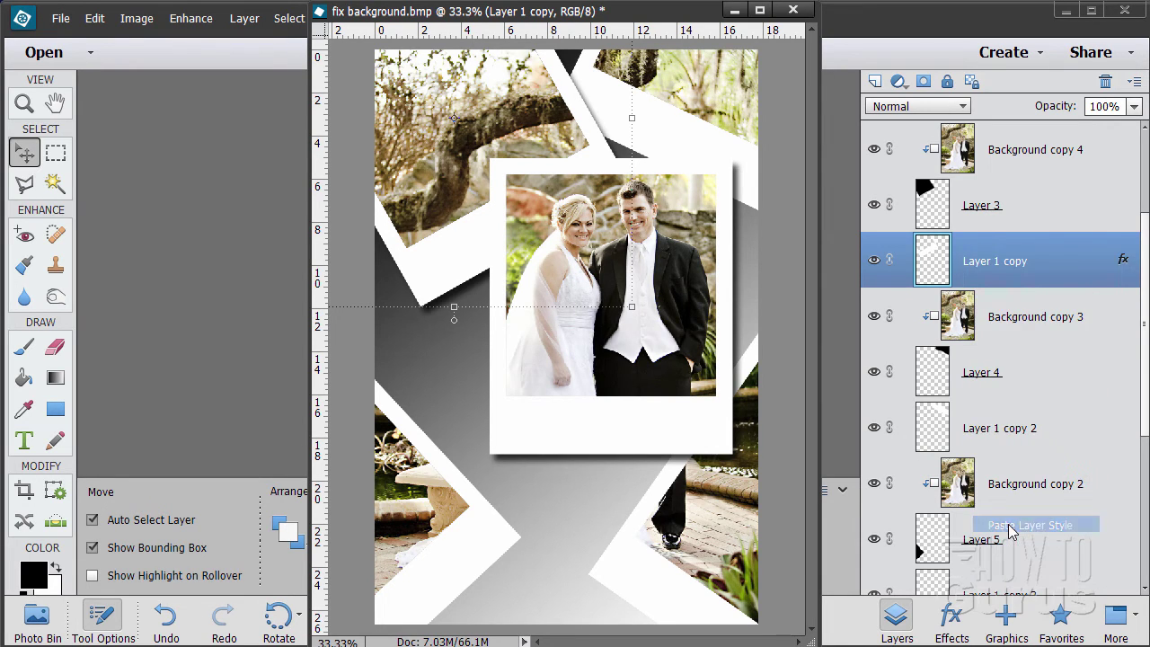
Paste the copied layer style onto the Layer 1 copy 2 and Layer 1 copy 3 frames
{"action": "scroll", "coordinate": [998, 243], "scroll_direction": "down", "scroll_amount": 3}
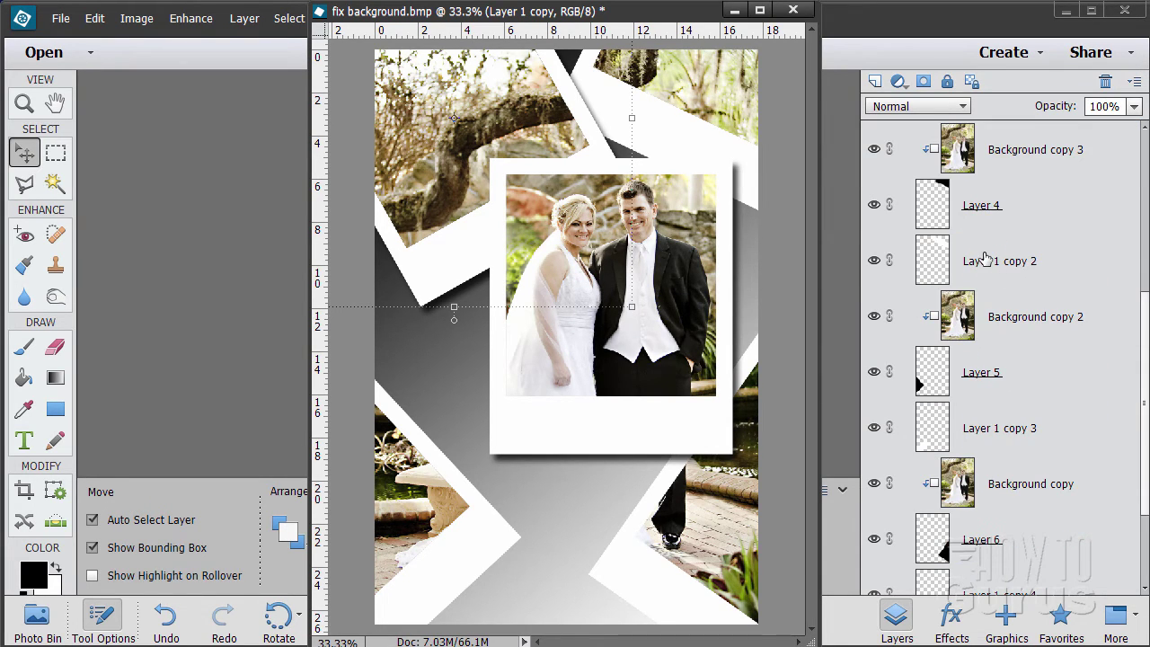
{"action": "left_click", "coordinate": [986, 260]}
{"action": "right_click", "coordinate": [973, 255]}
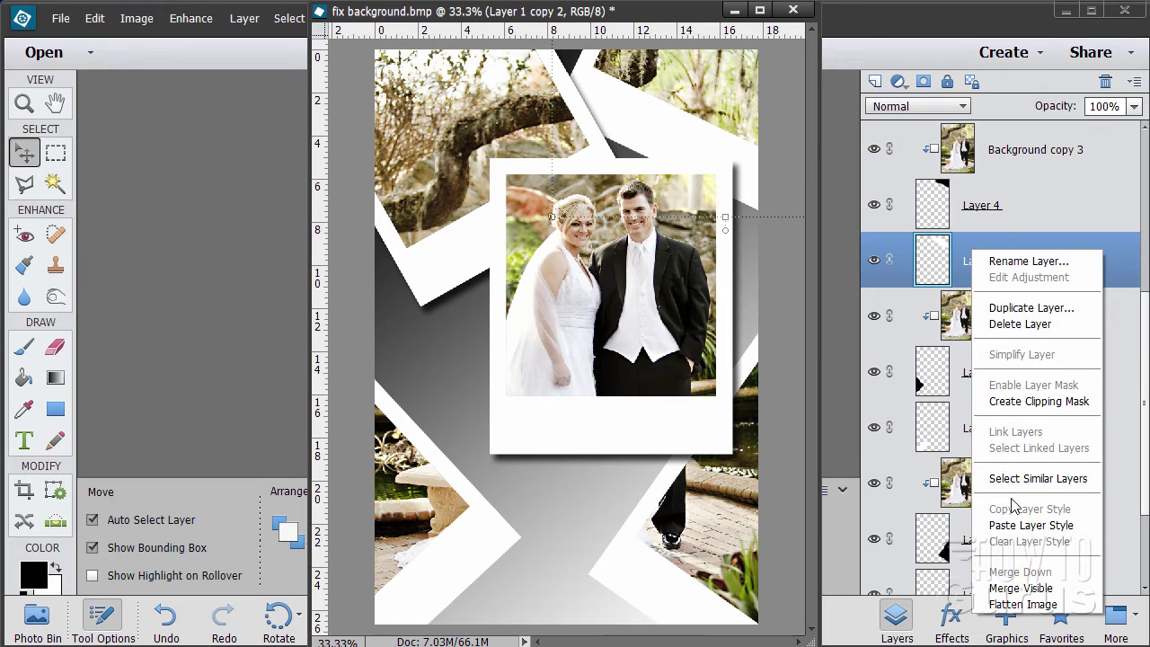
{"action": "left_click", "coordinate": [1015, 525]}
{"action": "scroll", "coordinate": [995, 300], "scroll_direction": "up", "scroll_amount": 1}
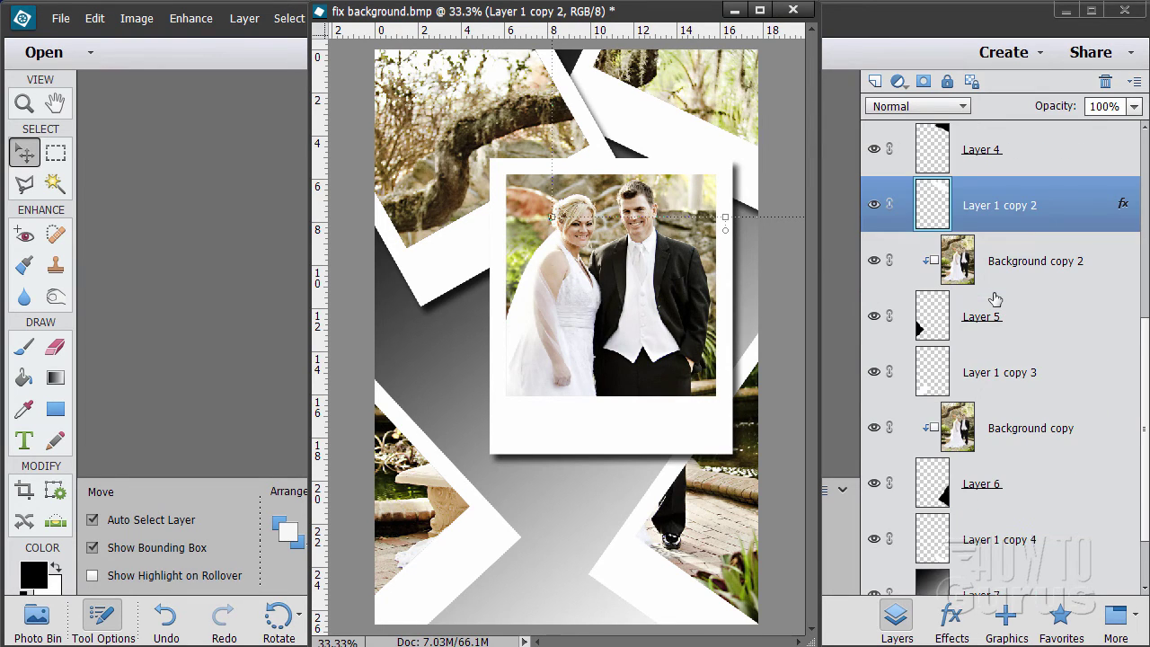
{"action": "left_click", "coordinate": [980, 373]}
{"action": "right_click", "coordinate": [971, 371]}
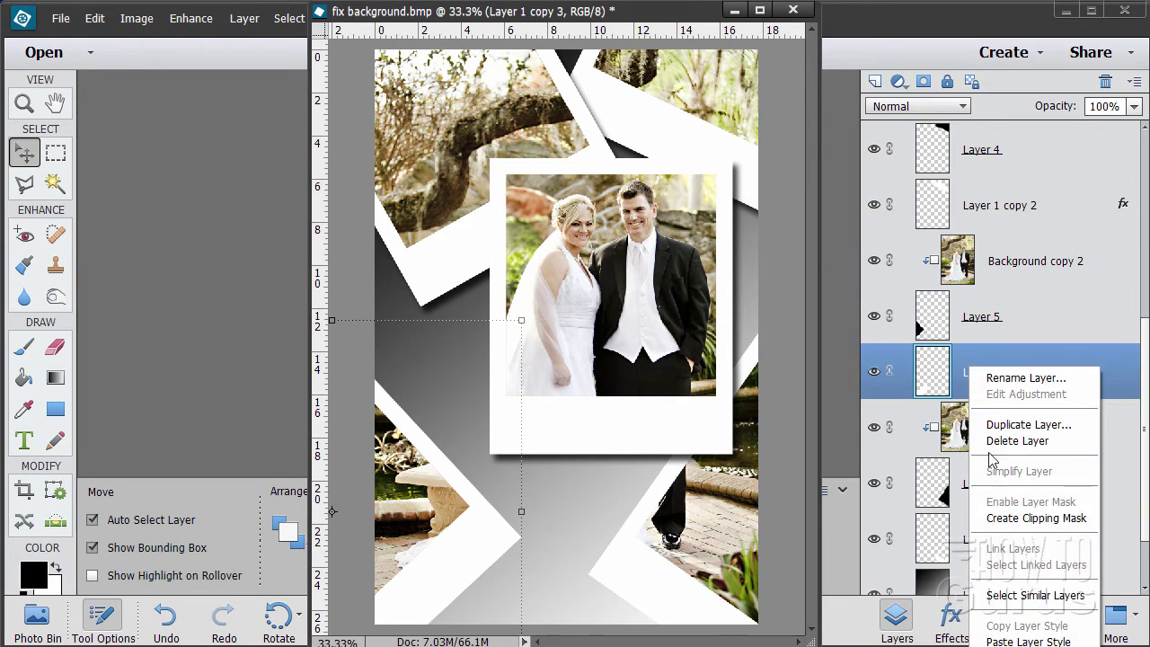
{"action": "left_click", "coordinate": [1024, 626]}
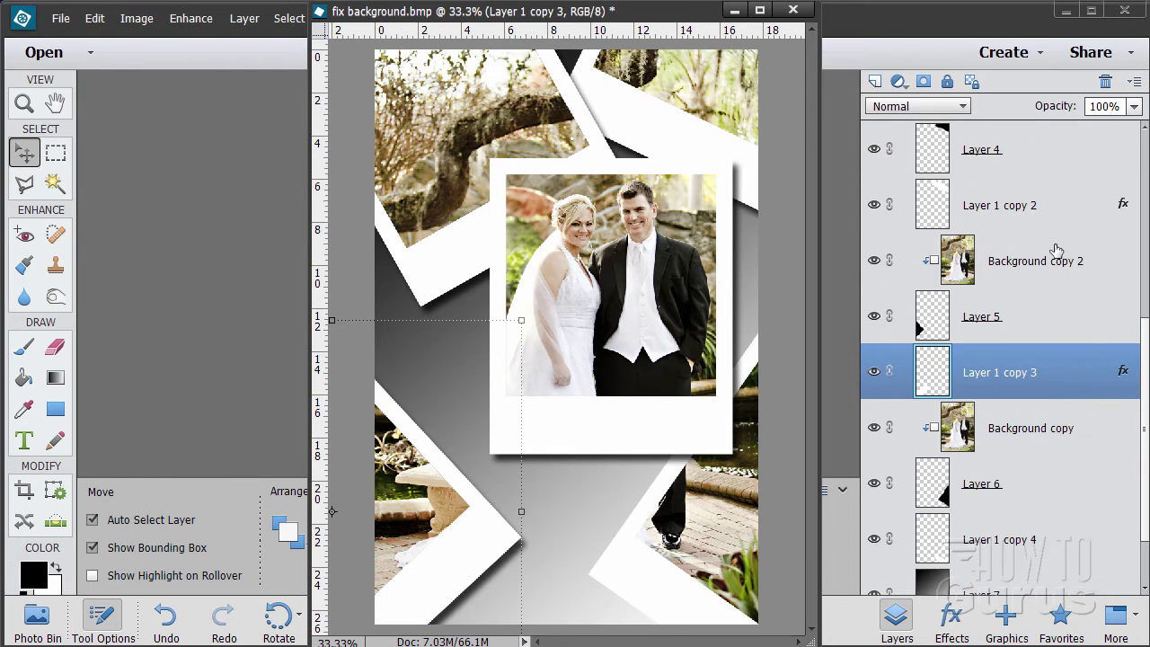
Paste the copied layer style onto the Layer 1 copy 4 frame and select the Background layer
{"action": "scroll", "coordinate": [1052, 249], "scroll_direction": "down", "scroll_amount": 1}
{"action": "left_click", "coordinate": [982, 456]}
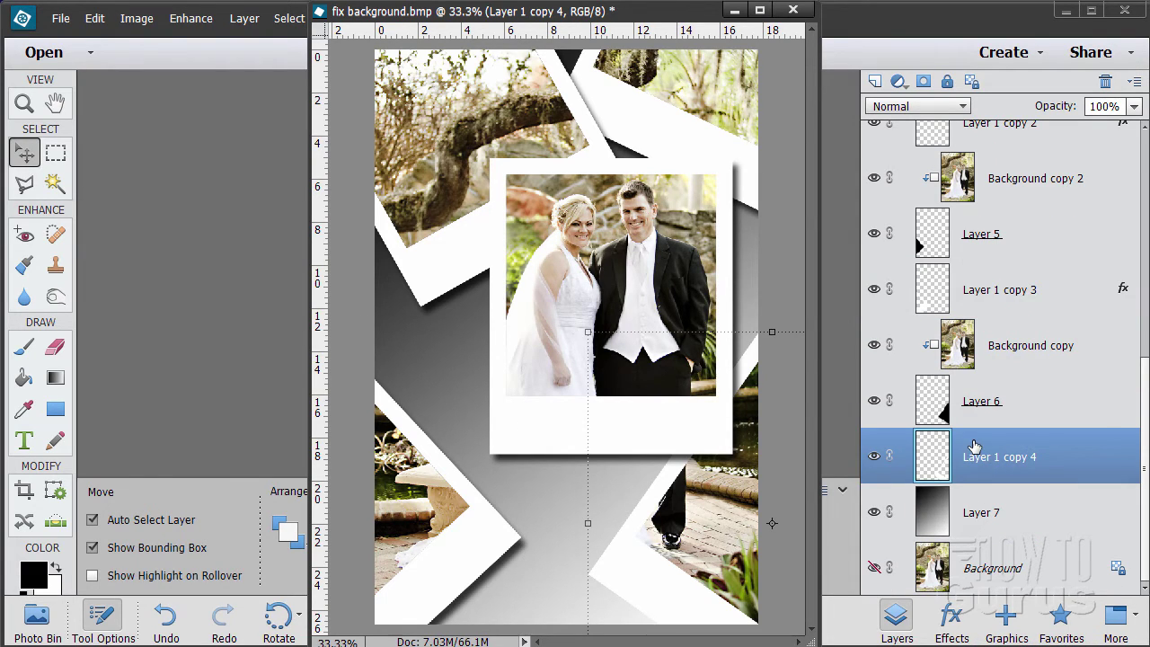
{"action": "right_click", "coordinate": [975, 447]}
{"action": "left_click", "coordinate": [1011, 353]}
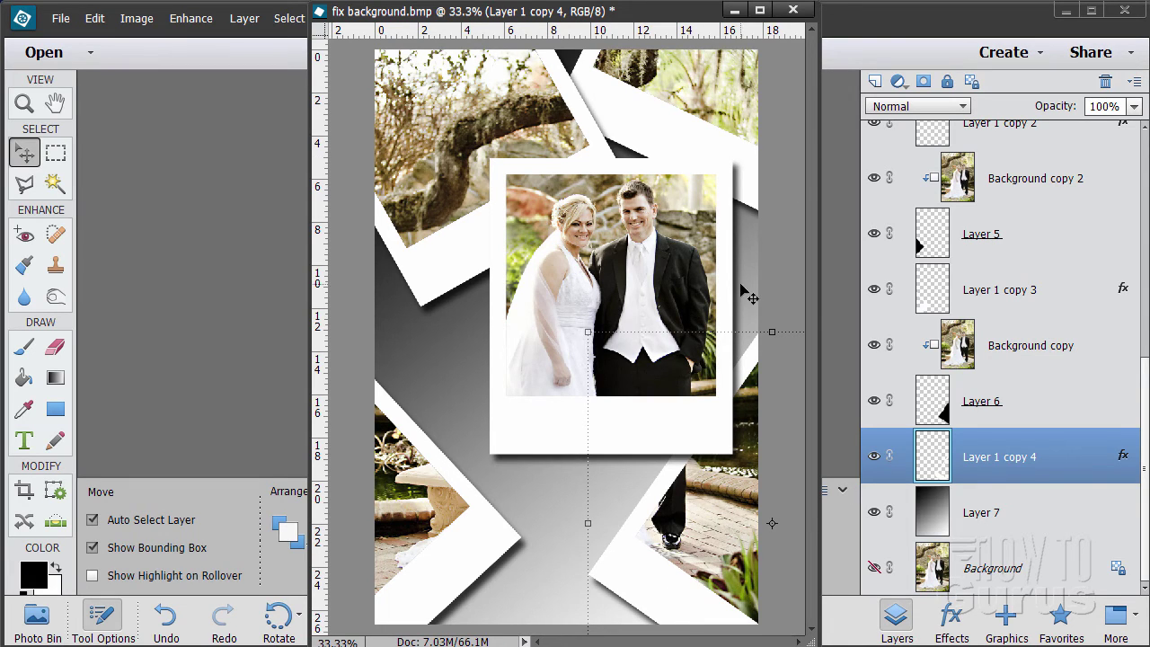
{"action": "left_click", "coordinate": [1007, 571]}
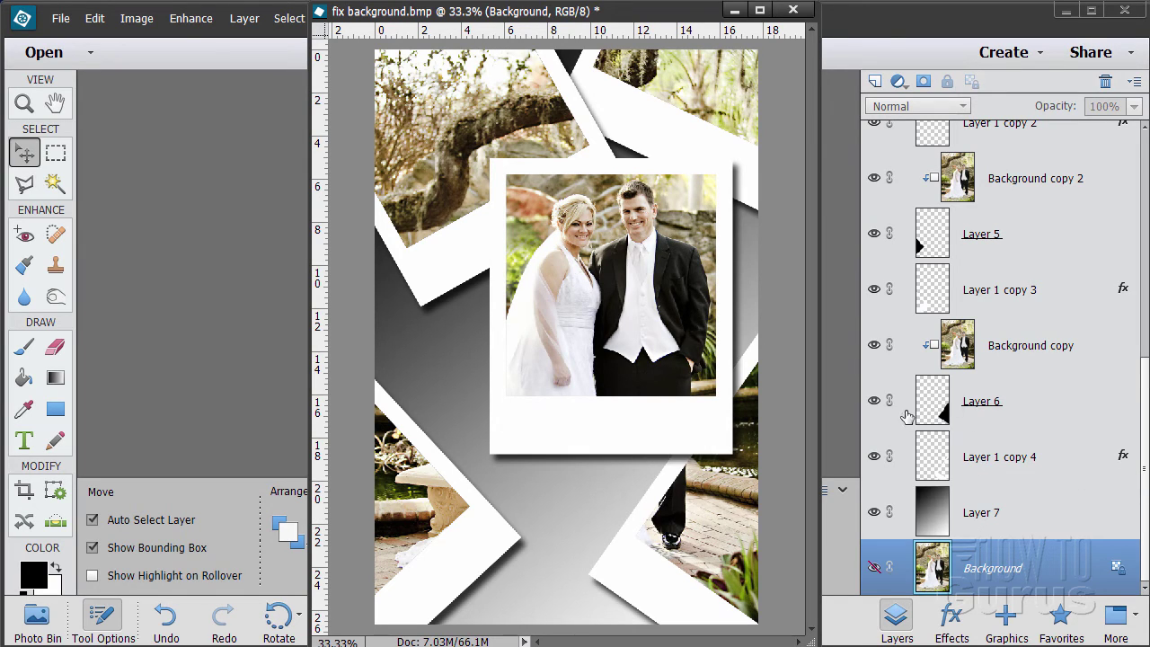
Toggle the visibility of Layer 1 copy 4 and Layer 6 off and on to identify their parts of the lower-right polaroid
{"action": "left_click", "coordinate": [873, 457]}
{"action": "left_click", "coordinate": [874, 458]}
{"action": "left_click", "coordinate": [873, 457]}
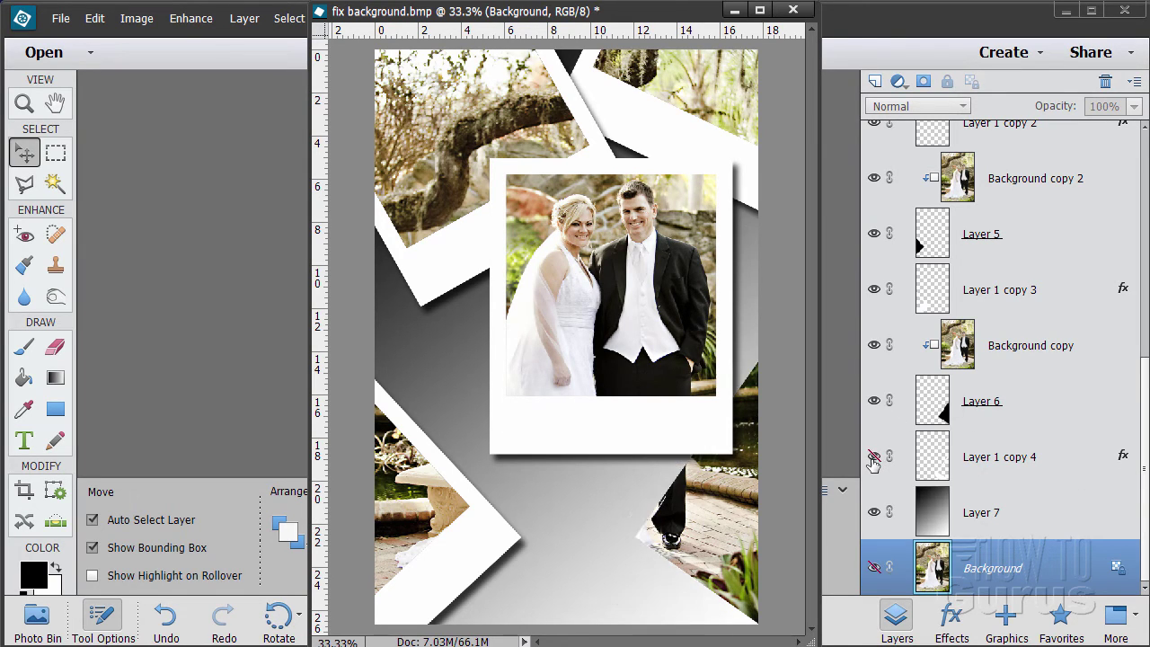
{"action": "left_click", "coordinate": [873, 458]}
{"action": "left_click", "coordinate": [874, 400]}
{"action": "left_click", "coordinate": [876, 402]}
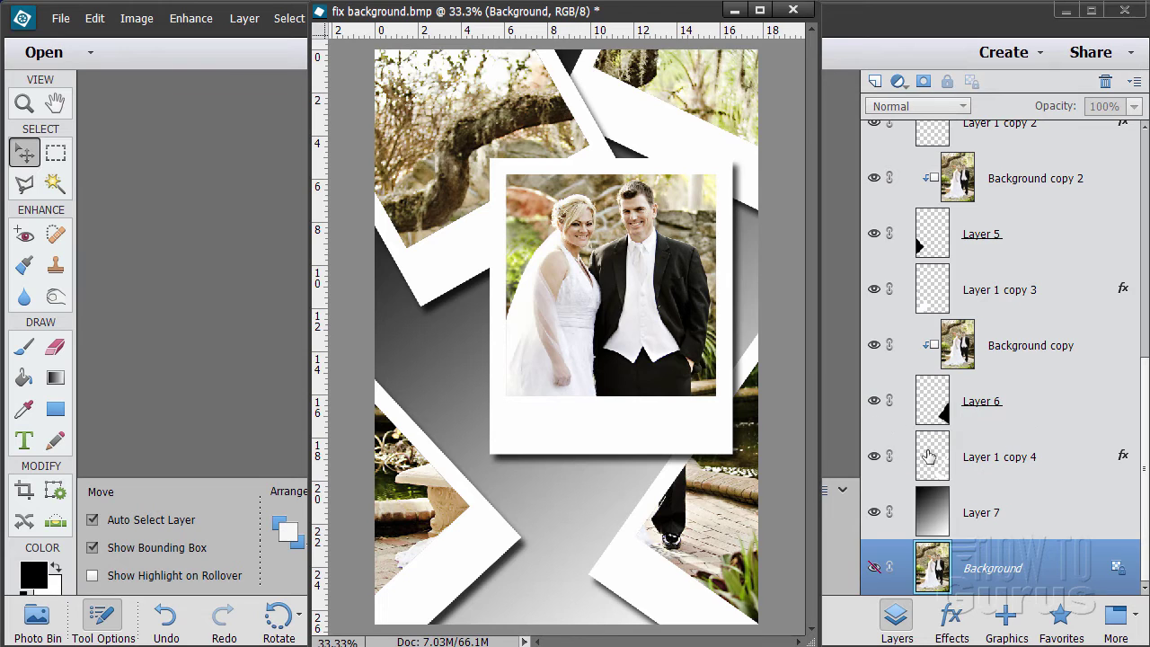
Try shifting Layer 6 and the Layer 1 copy 4 frame together to the left and back to about where they were
{"action": "left_click", "coordinate": [982, 407]}
{"action": "left_click", "coordinate": [1017, 449], "text": "shift"}
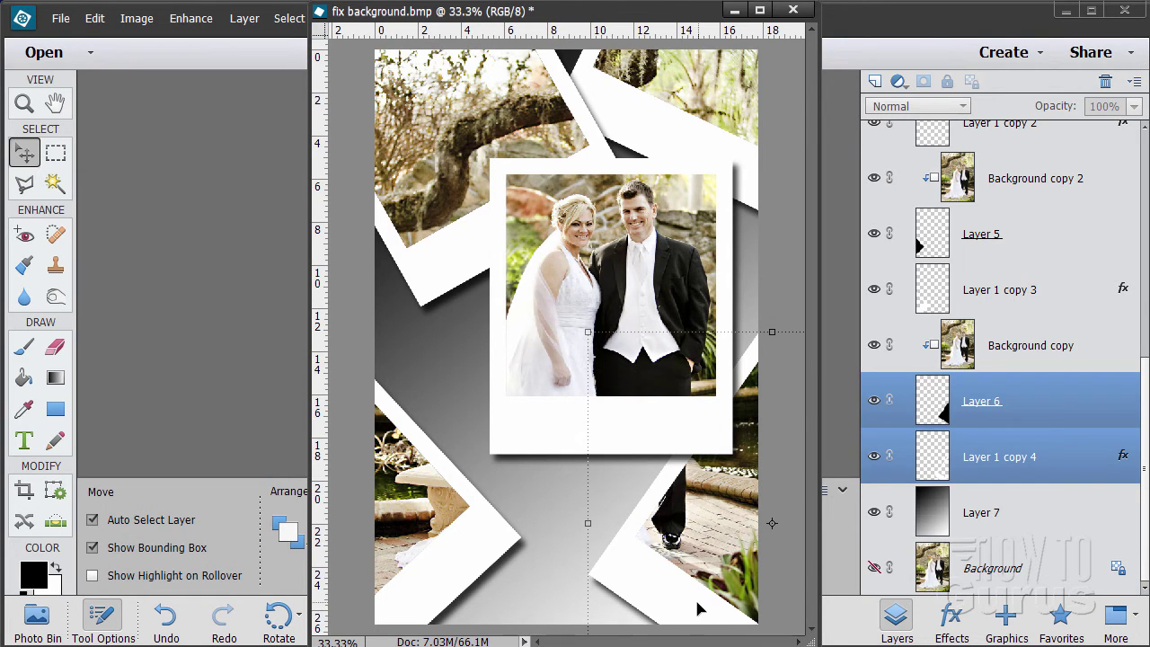
{"action": "left_click_drag", "start_coordinate": [701, 611], "coordinate": [637, 611]}
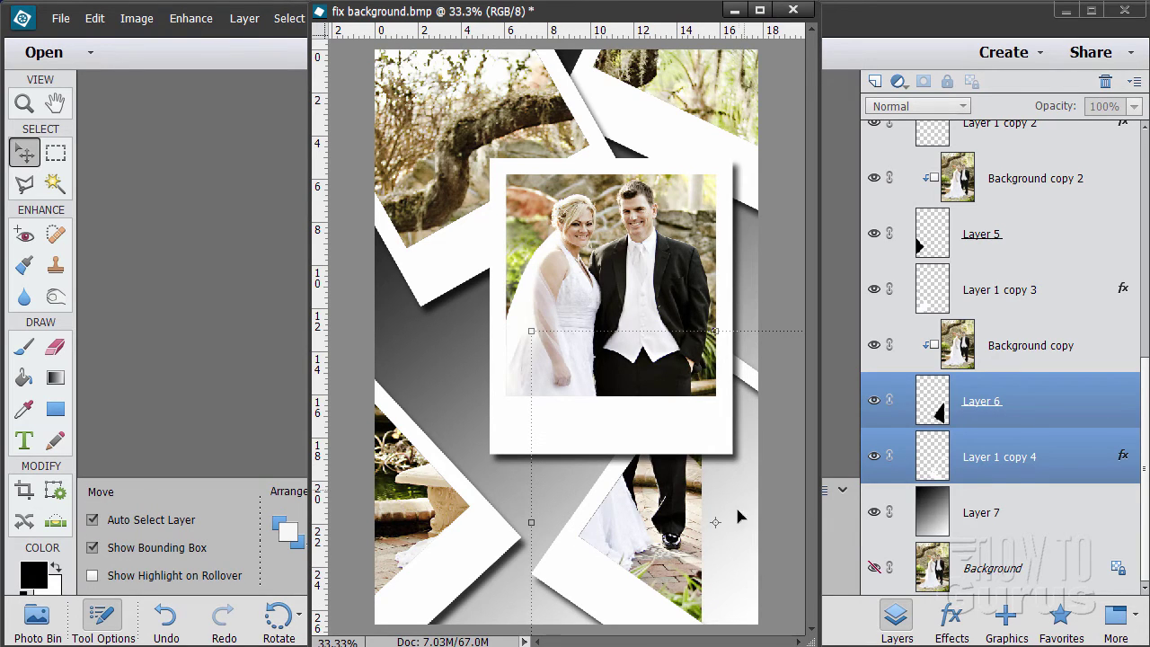
{"action": "left_click_drag", "start_coordinate": [615, 595], "coordinate": [655, 587]}
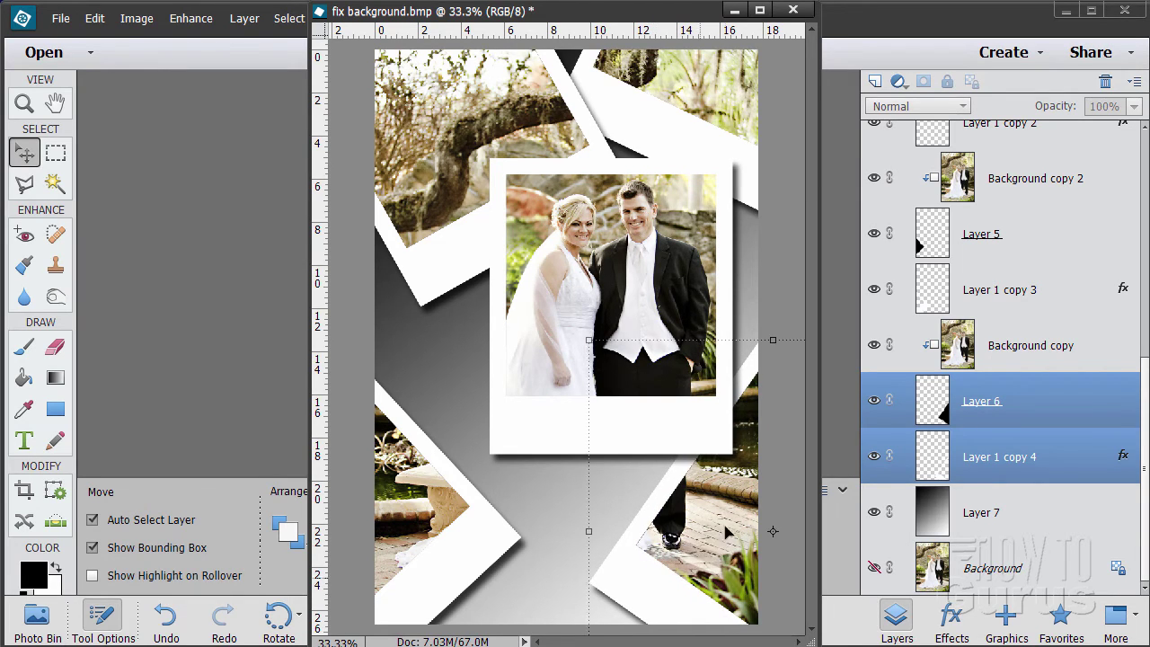
{"action": "left_click", "coordinate": [1036, 458]}
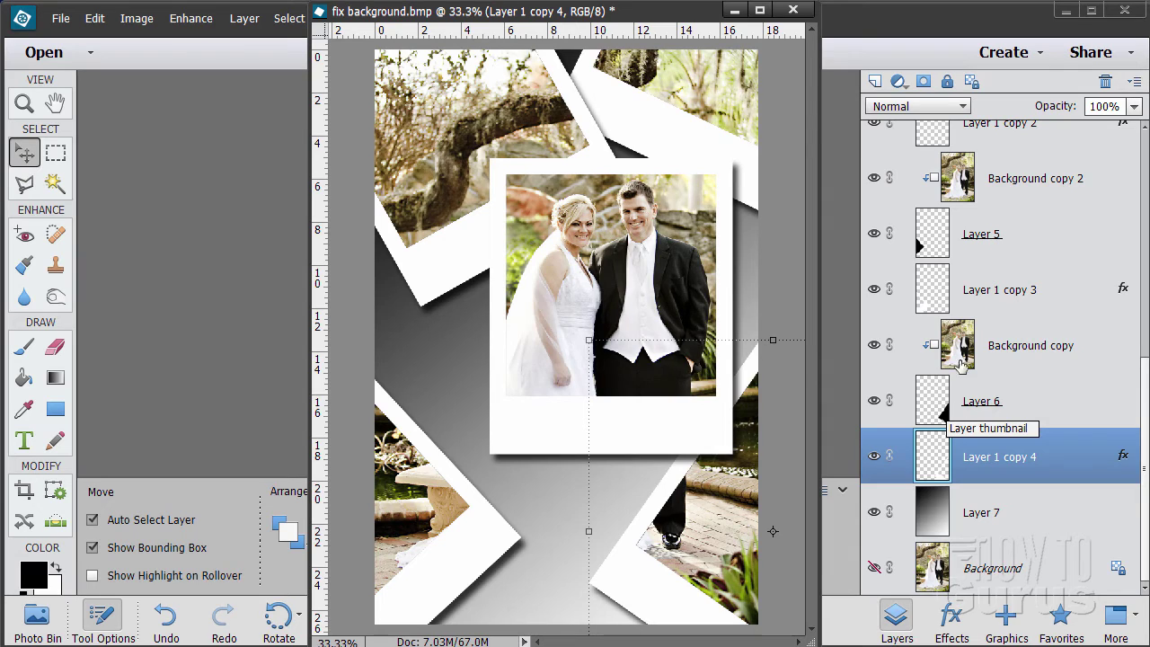
Release Background copy from its clipping mask and hide the layer
{"action": "left_click", "coordinate": [1023, 355]}
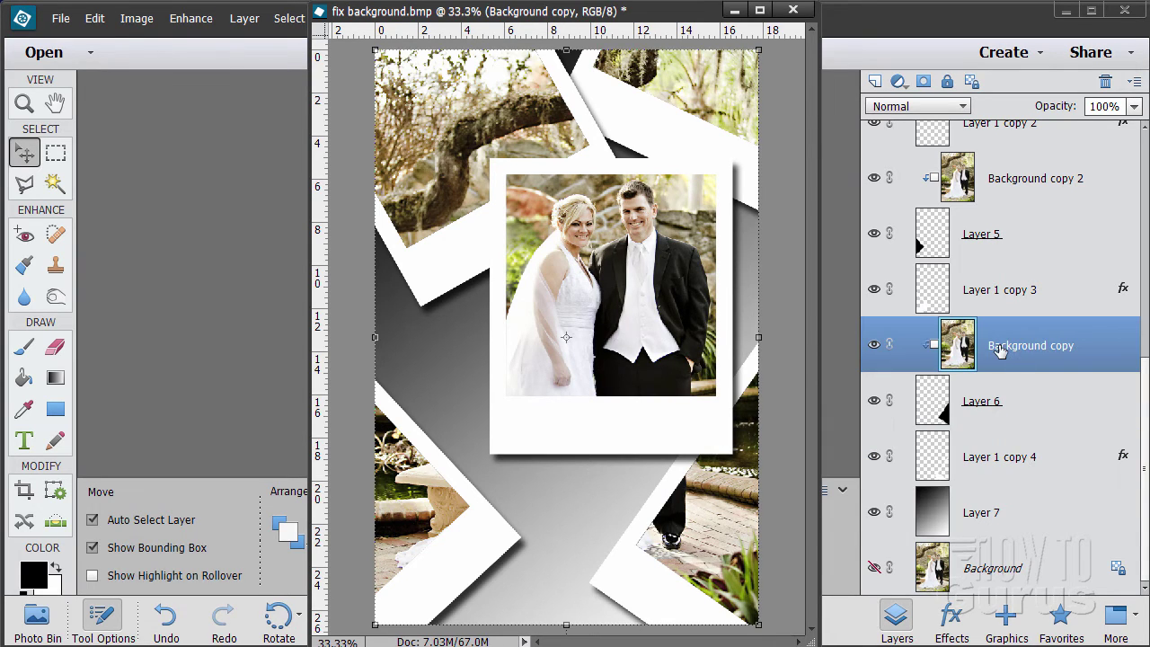
{"action": "right_click", "coordinate": [991, 340]}
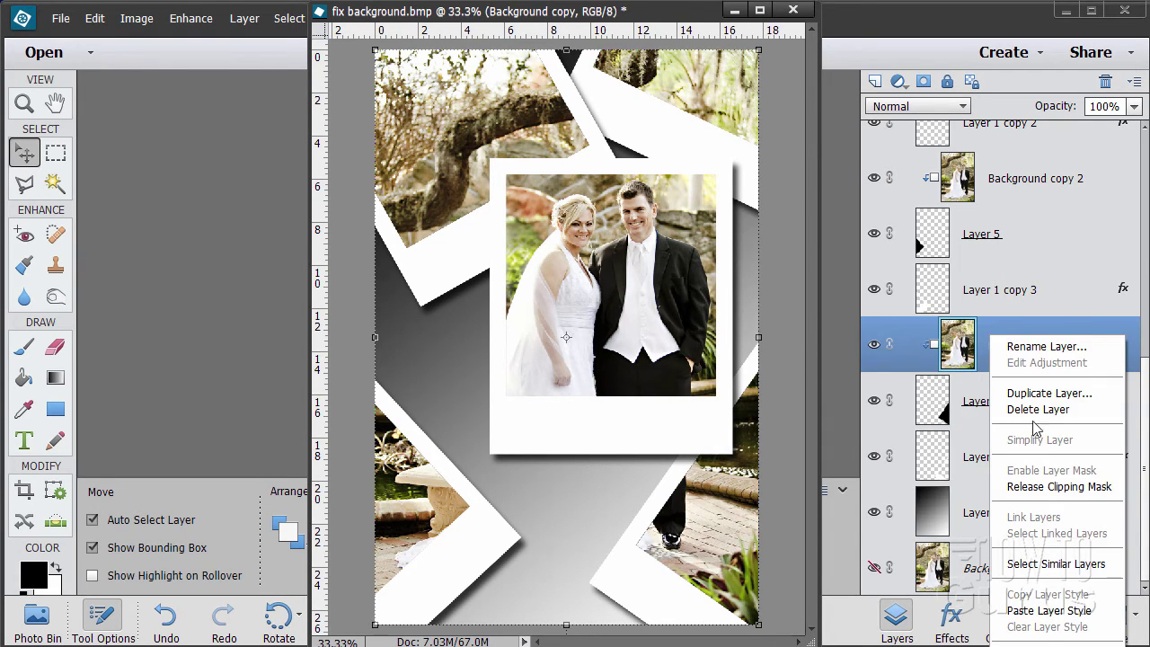
{"action": "left_click", "coordinate": [1056, 486]}
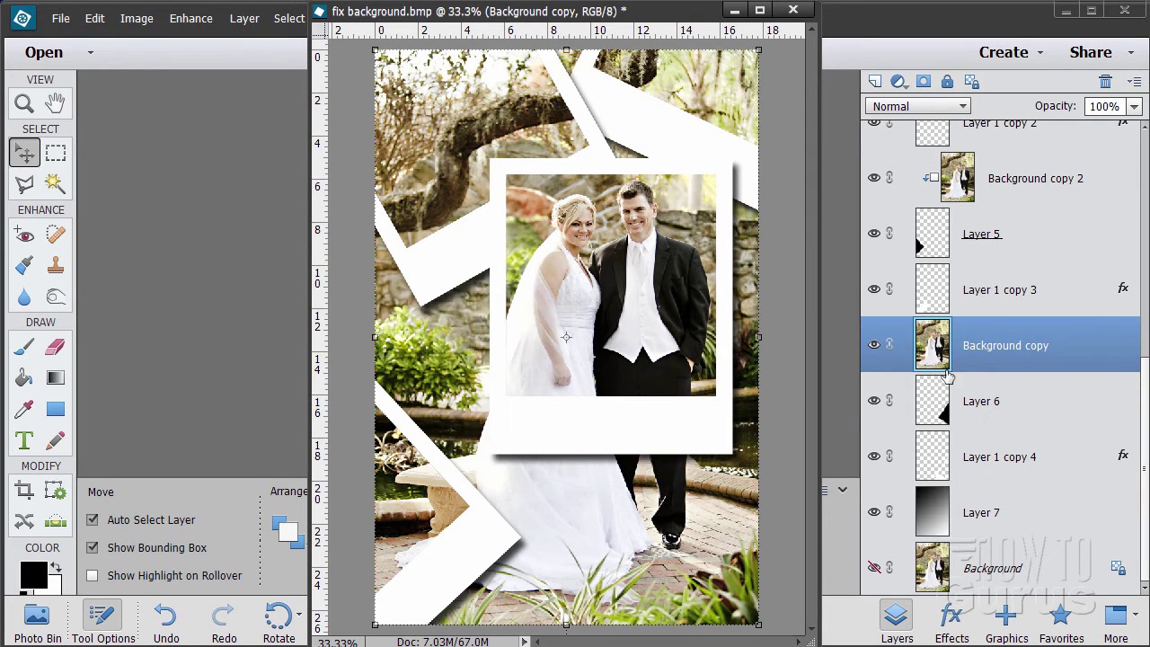
{"action": "left_click", "coordinate": [874, 350]}
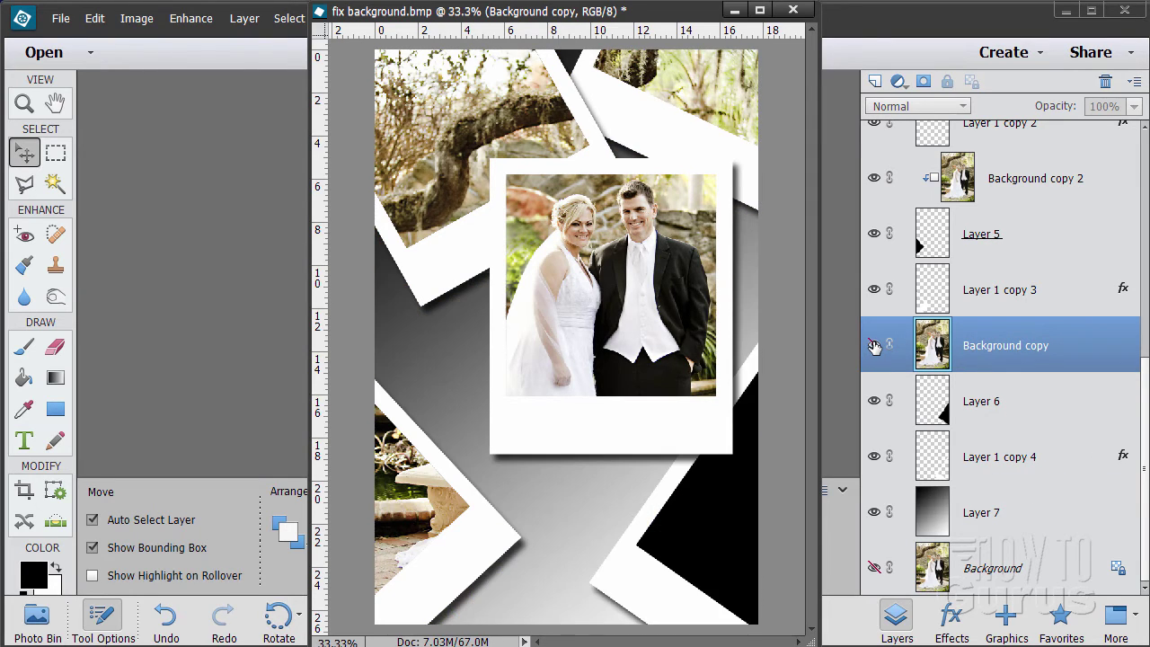
Delete the black Layer 6 and move the Layer 1 copy 4 frame slightly up and to the left
{"action": "left_click", "coordinate": [989, 415]}
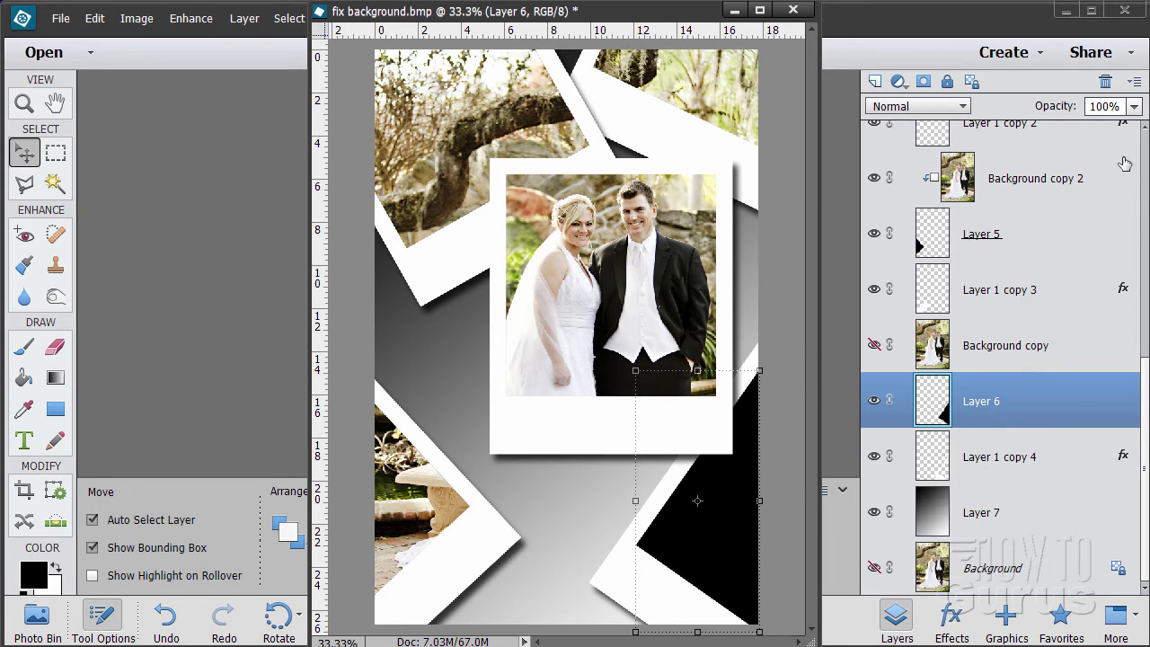
{"action": "left_click", "coordinate": [1105, 82]}
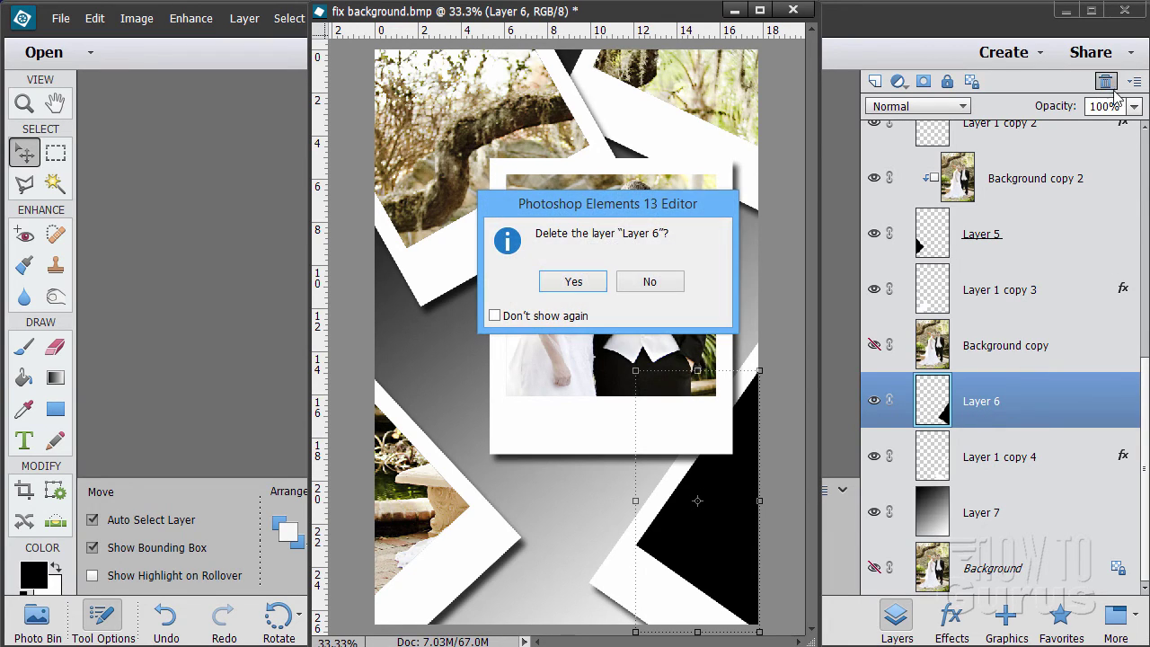
{"action": "left_click", "coordinate": [593, 283]}
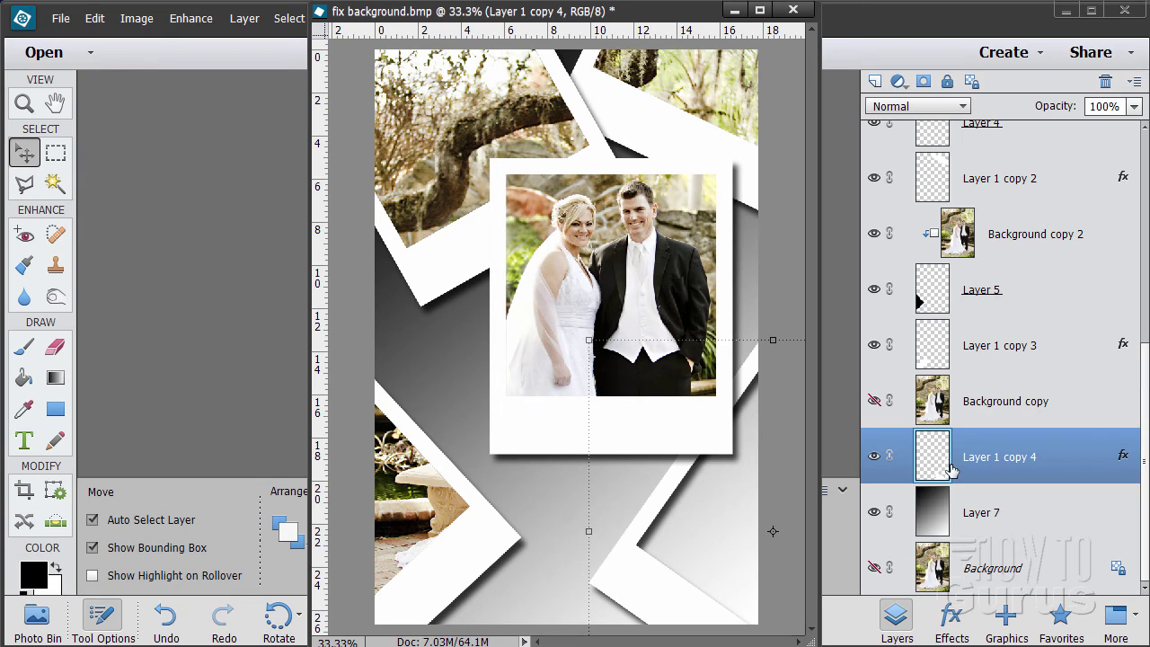
{"action": "mouse_move", "coordinate": [670, 596]}
{"action": "left_mouse_down"}
{"action": "mouse_move", "coordinate": [654, 588]}
{"action": "mouse_move", "coordinate": [661, 579]}
{"action": "left_mouse_up"}
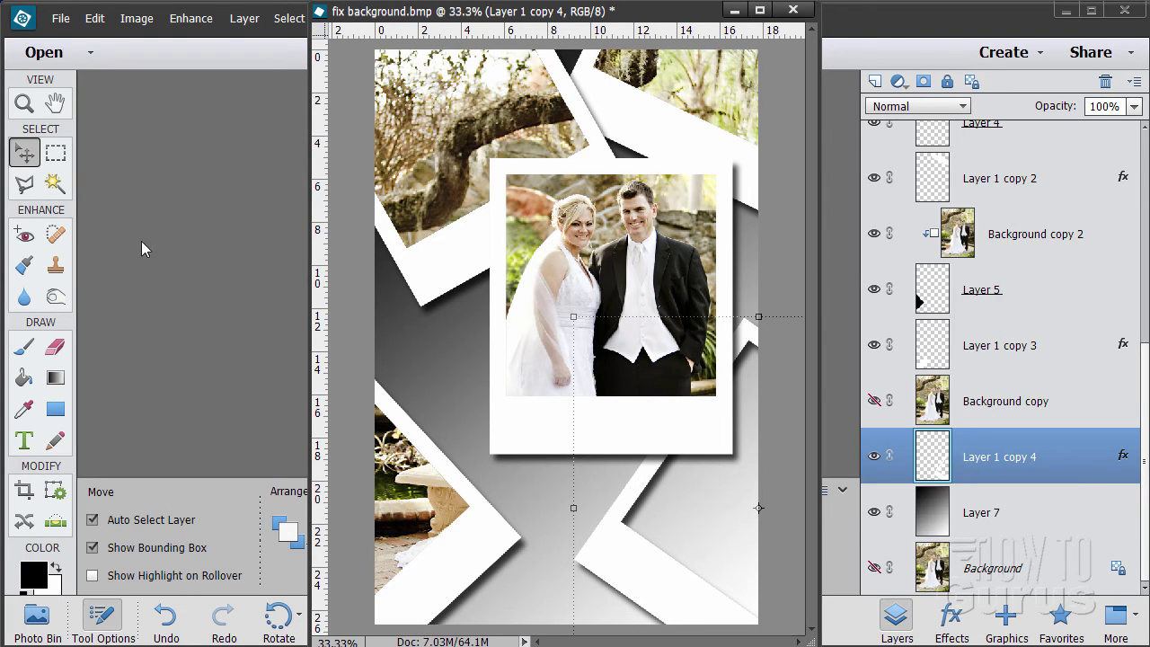
Magic Wand the inside of the Layer 1 copy 4 frame, fill it with black on a new layer directly above, and deselect
{"action": "left_click", "coordinate": [54, 183]}
{"action": "left_click", "coordinate": [704, 512]}
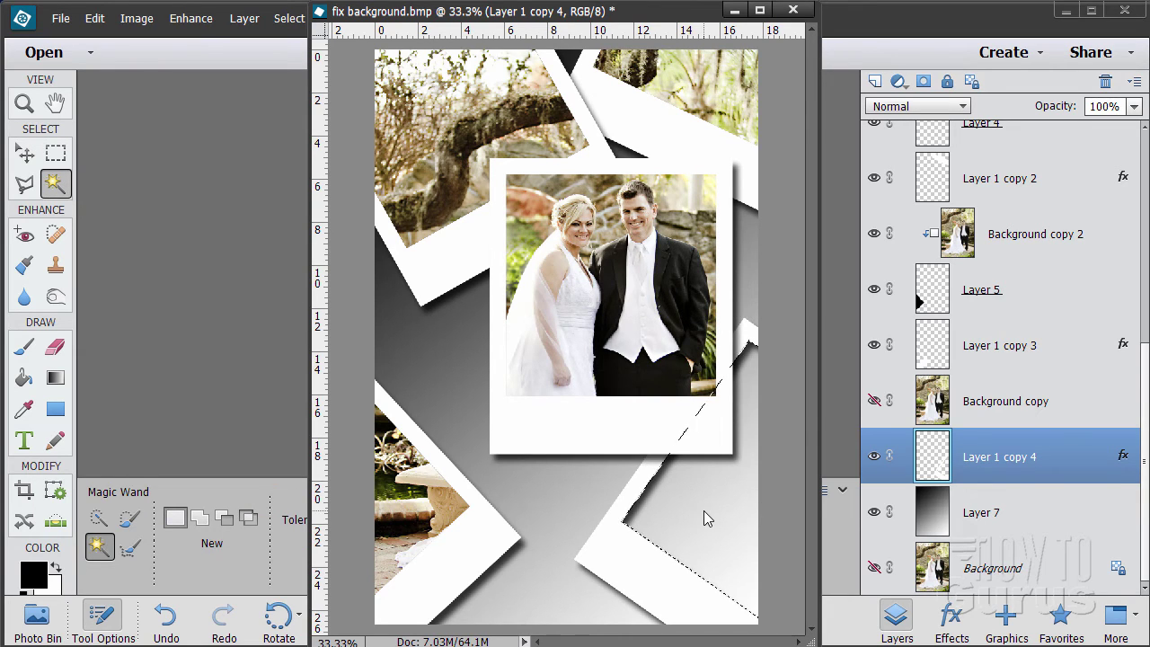
{"action": "left_click", "coordinate": [875, 81]}
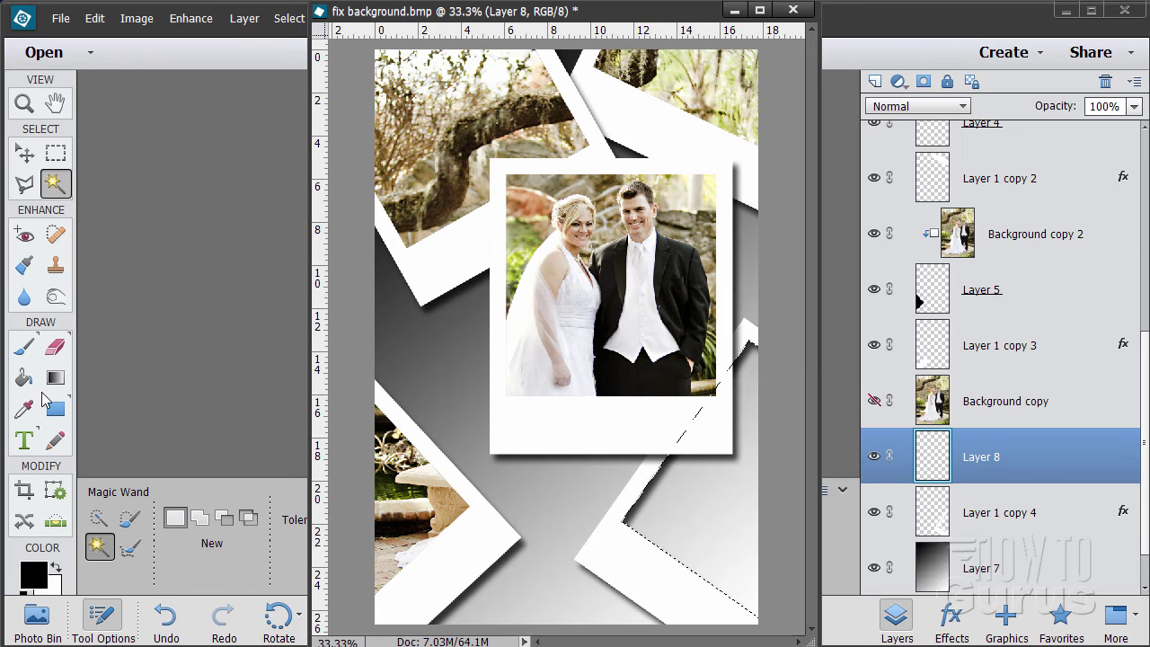
{"action": "left_click", "coordinate": [26, 381]}
{"action": "left_click", "coordinate": [746, 523]}
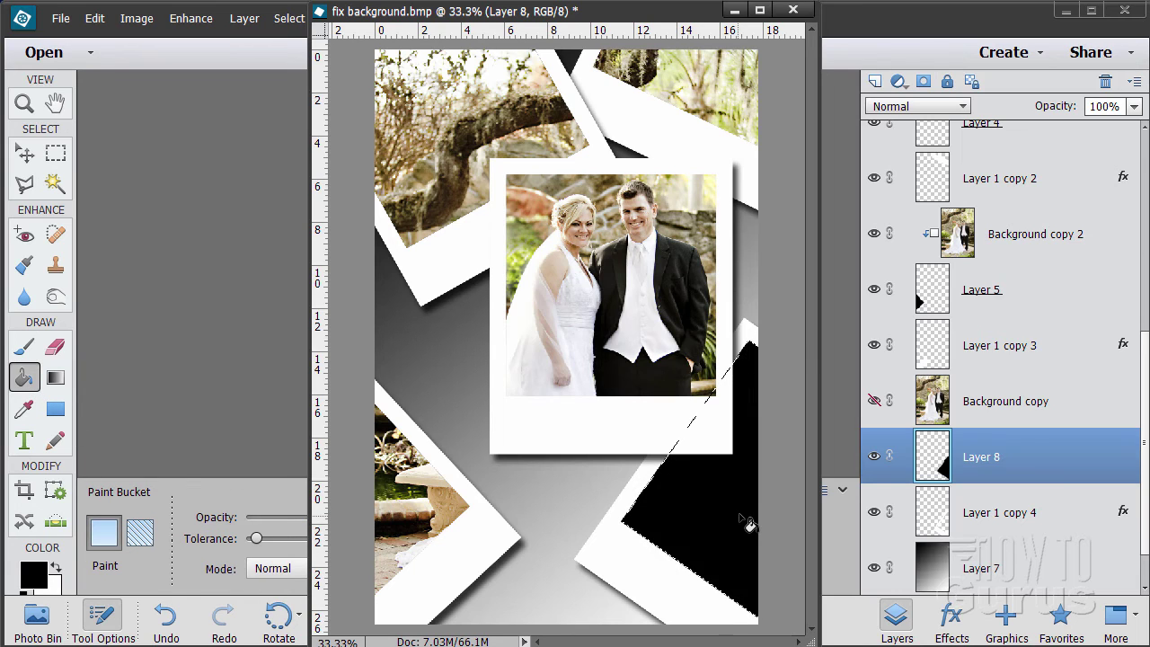
{"action": "left_click", "coordinate": [26, 152]}
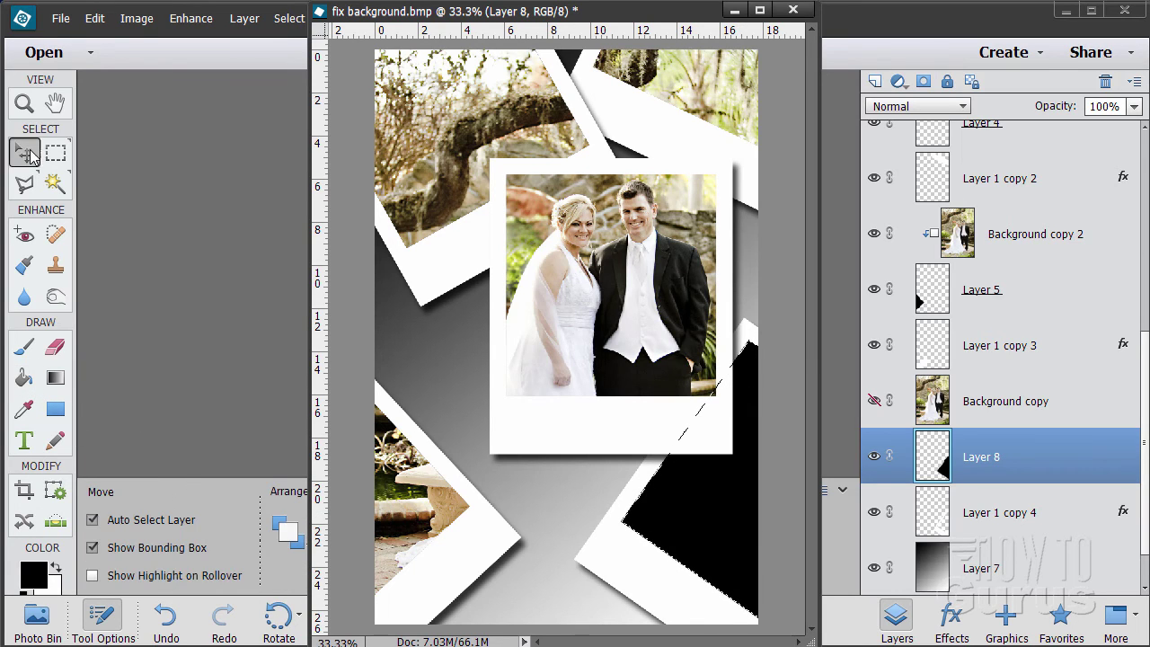
{"action": "left_click", "coordinate": [287, 18]}
{"action": "left_click", "coordinate": [289, 55]}
Show Background copy again and clip it to the black Layer 8 directly beneath it
{"action": "left_click", "coordinate": [874, 402]}
{"action": "left_click", "coordinate": [992, 418]}
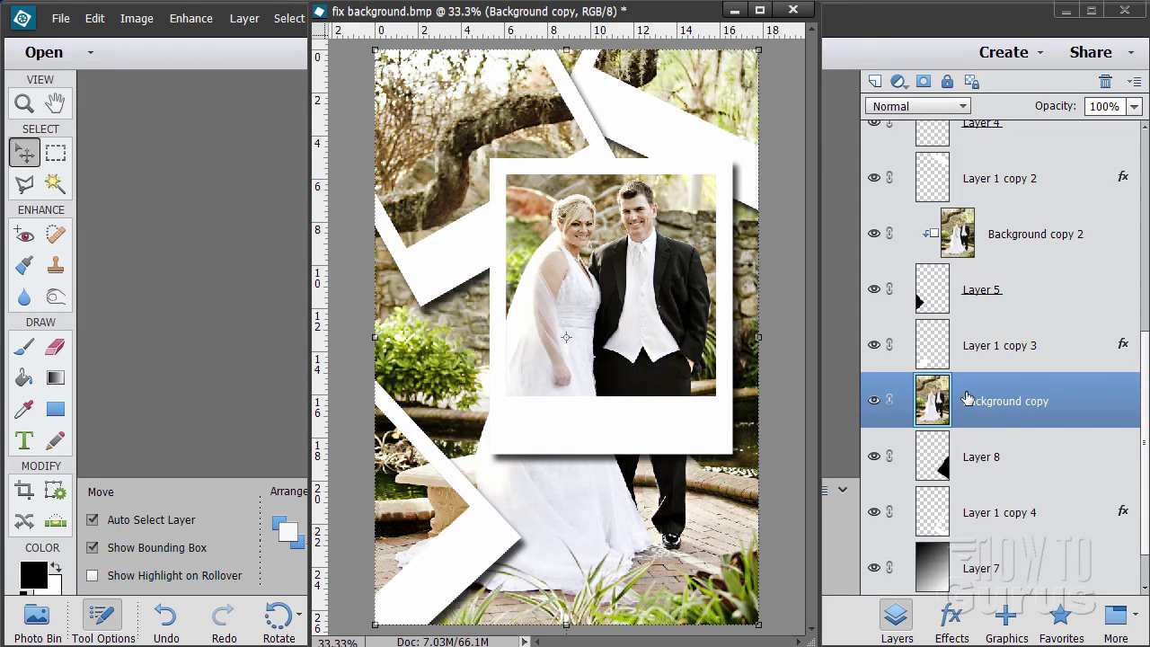
{"action": "right_click", "coordinate": [968, 398]}
{"action": "left_click", "coordinate": [998, 545]}
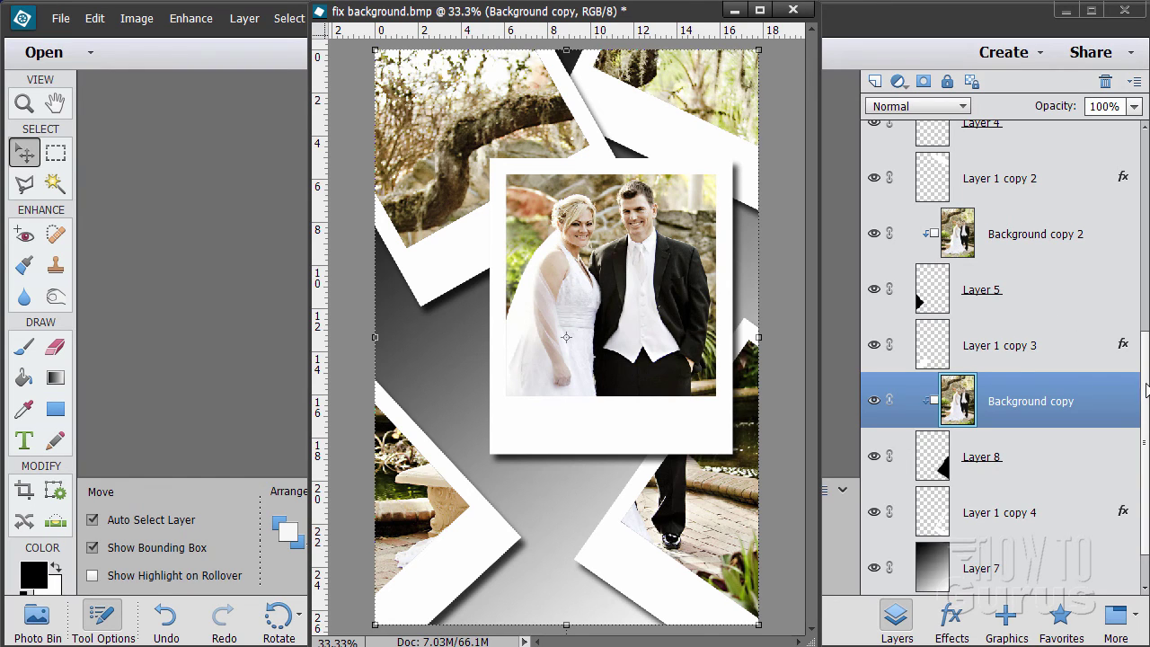
Select the hidden Background layer at the base of the layer stack
{"action": "left_click_drag", "start_coordinate": [1147, 389], "coordinate": [1147, 210]}
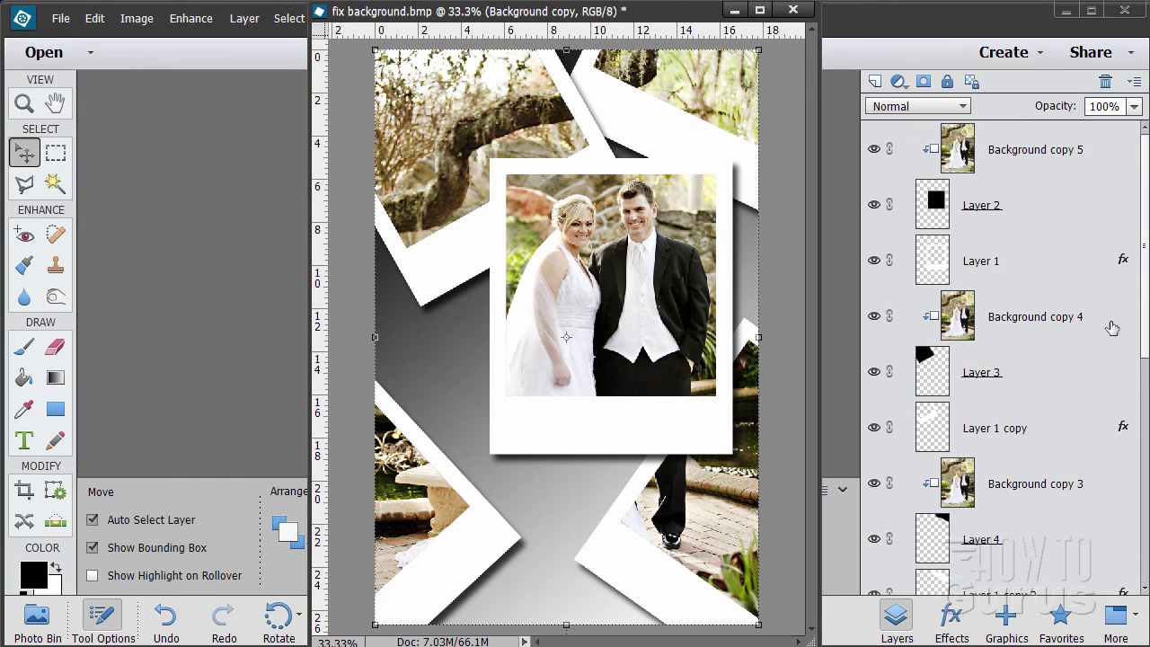
{"action": "left_click", "coordinate": [1145, 376]}
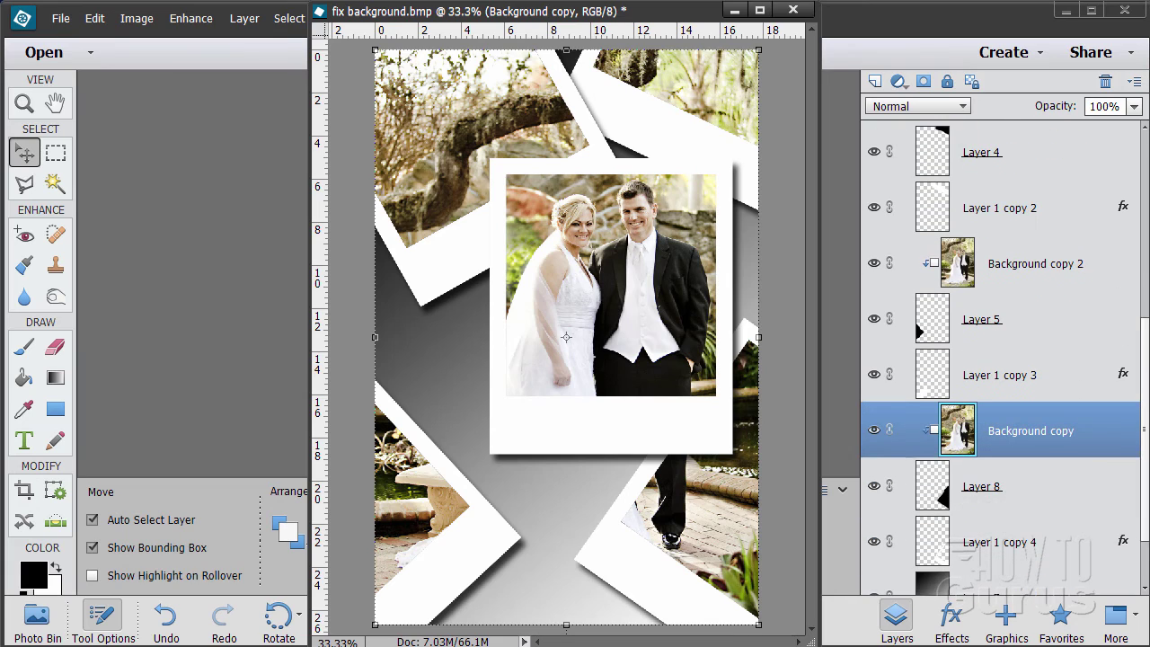
{"action": "left_click", "coordinate": [1148, 520]}
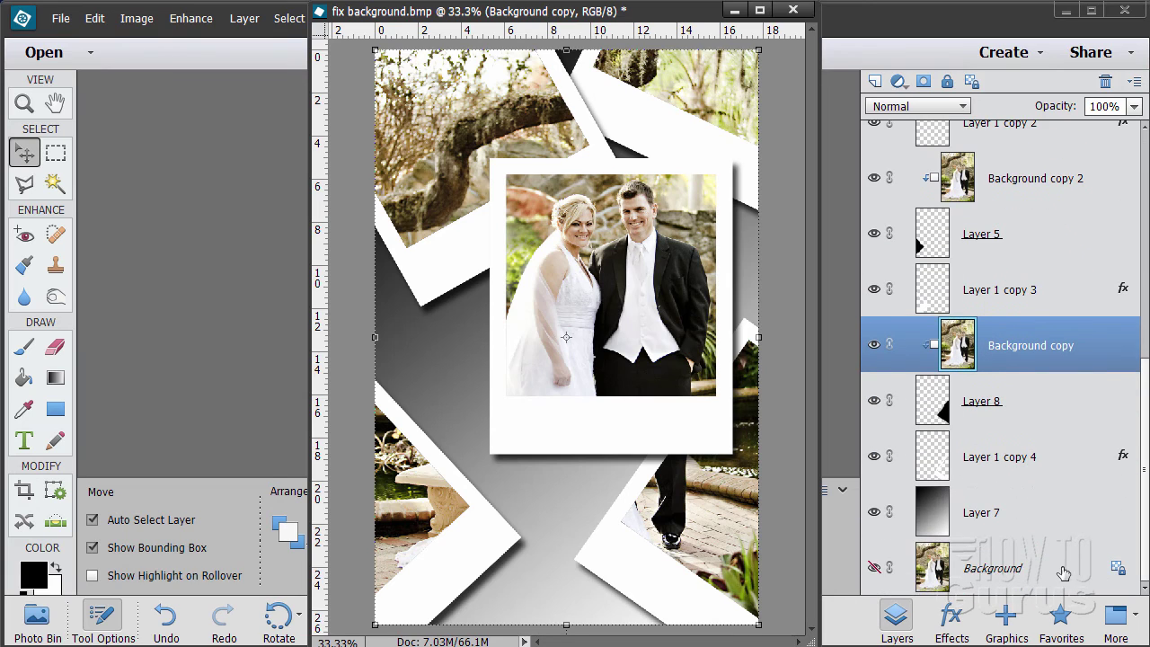
{"action": "left_click", "coordinate": [1049, 564]}
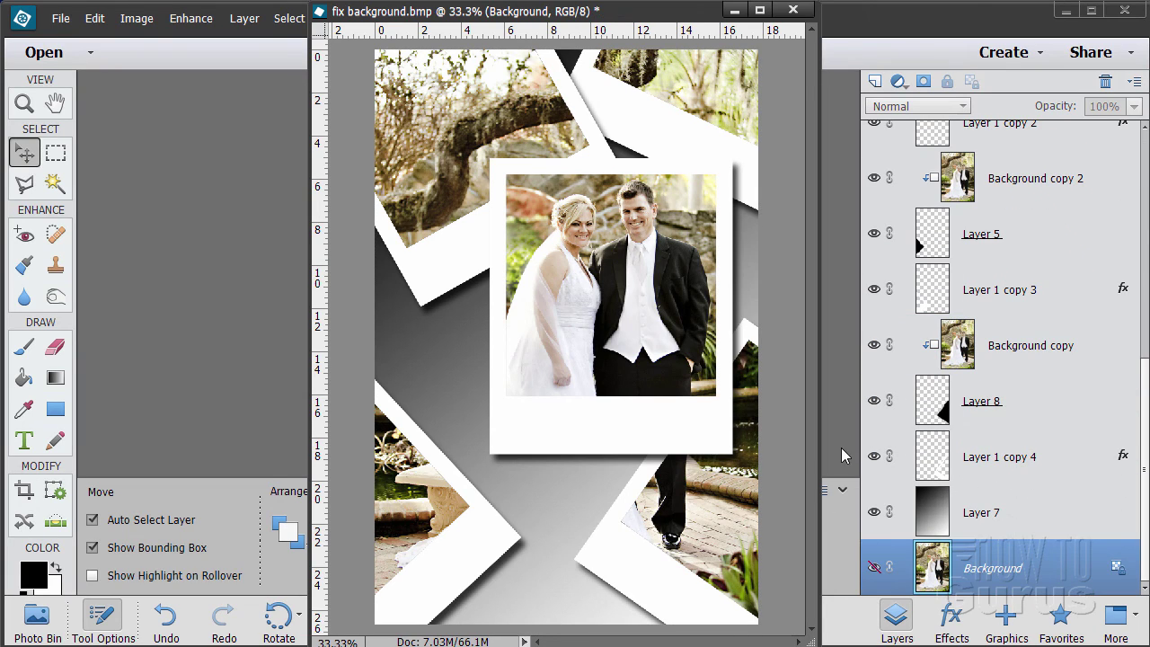